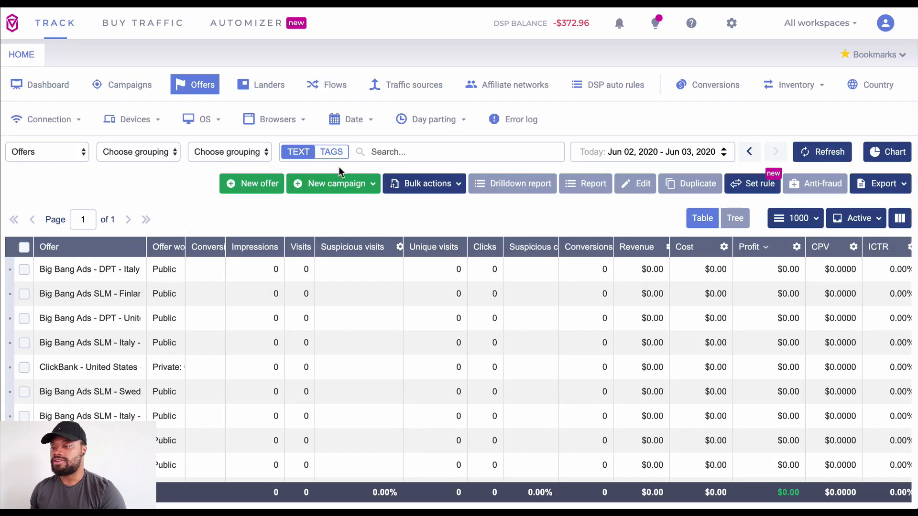
# - Show Voluum's affiliate networks list, with Fluent, Affluent and ClickDealer API 2
pyautogui.click(522, 95)
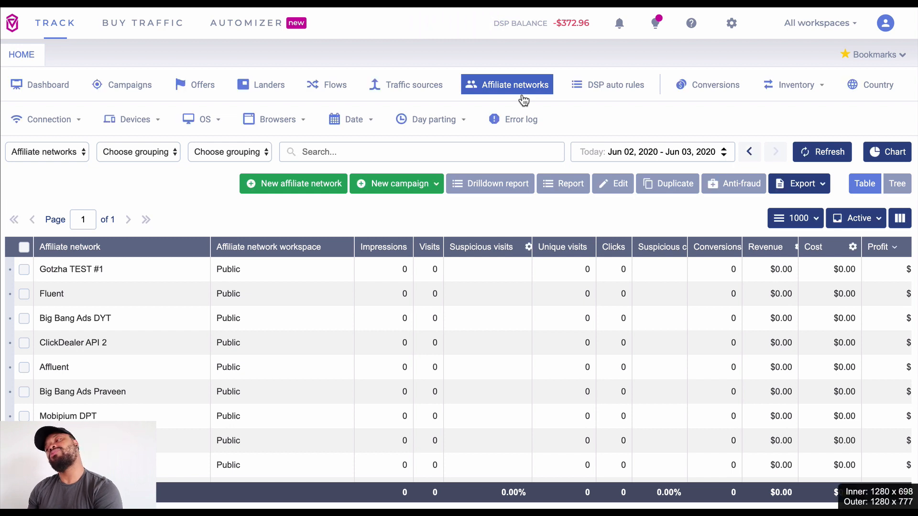
pyautogui.click(290, 196)
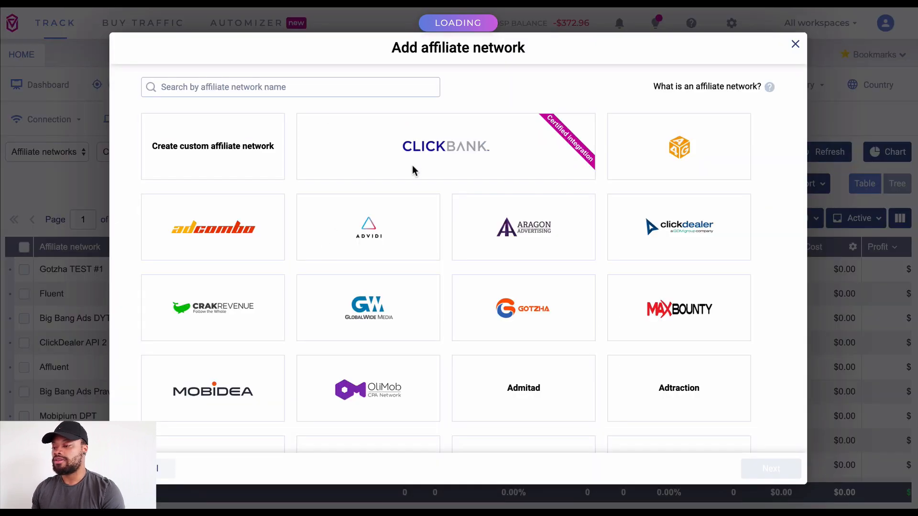
pyautogui.click(427, 156)
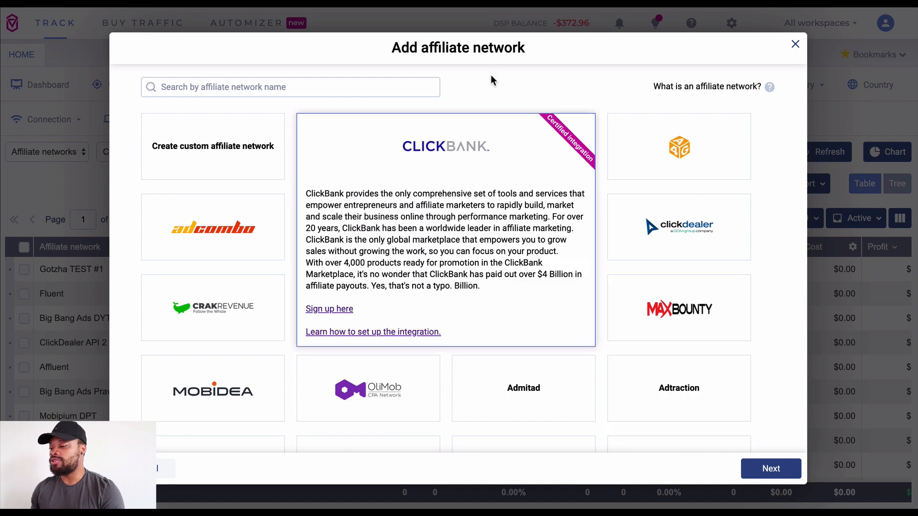
pyautogui.click(778, 470)
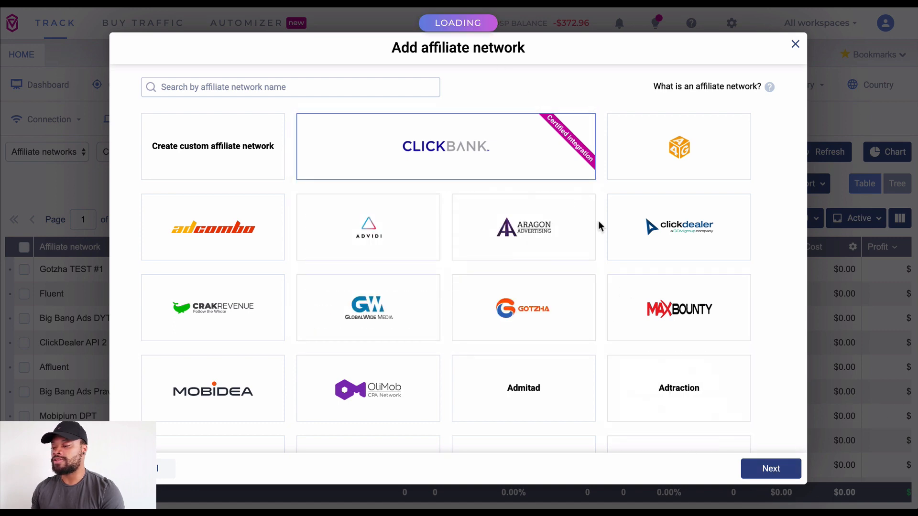
pyautogui.click(350, 140)
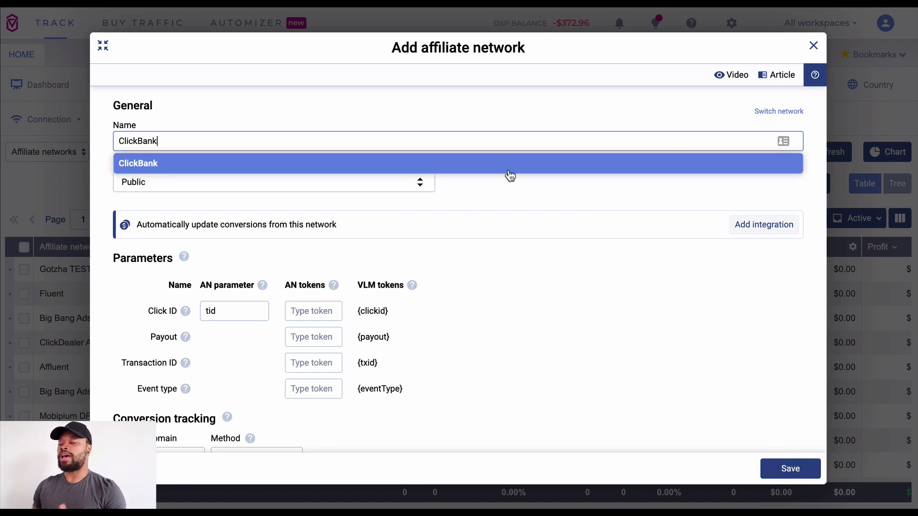
pyautogui.click(813, 48)
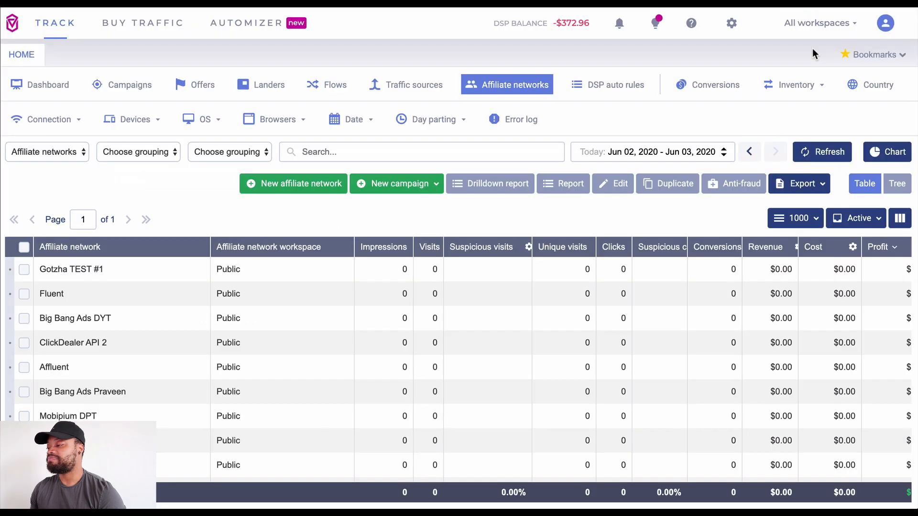
# - Start a new traffic source in Voluum from the Revcontent template
pyautogui.click(434, 89)
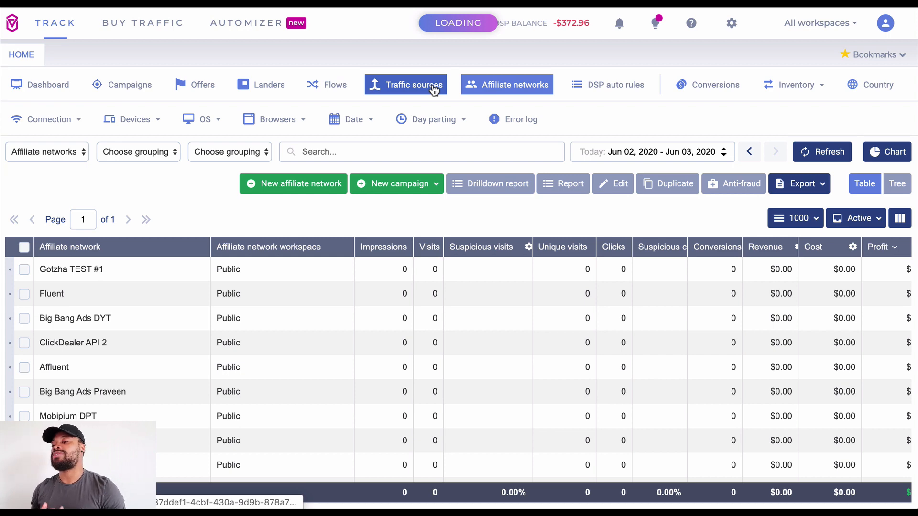
pyautogui.click(434, 90)
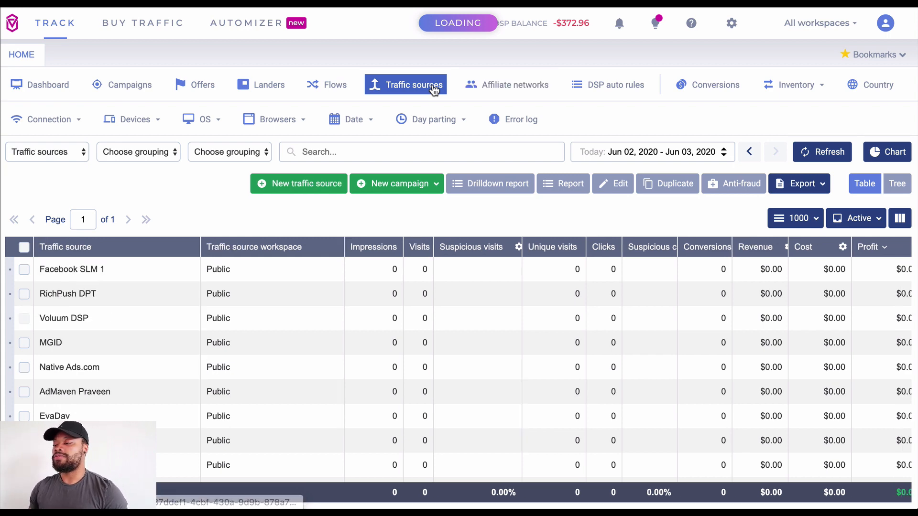
pyautogui.click(323, 186)
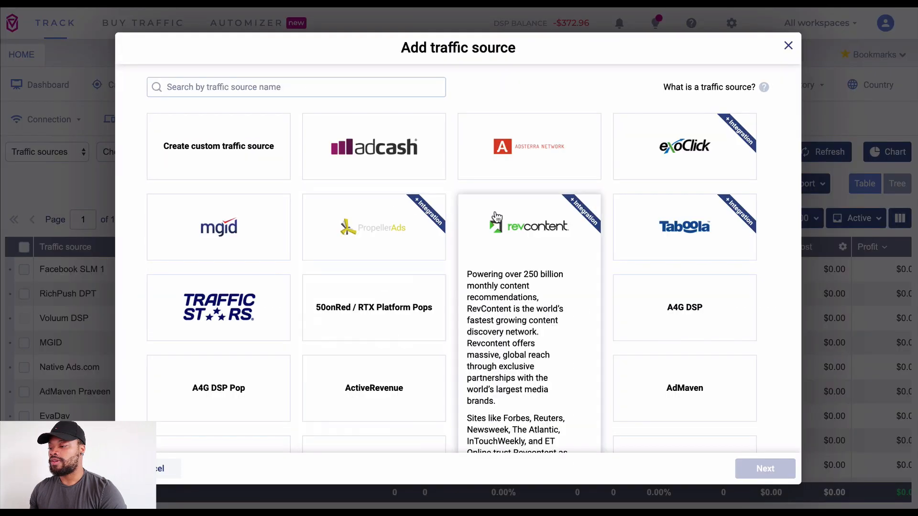
pyautogui.click(519, 231)
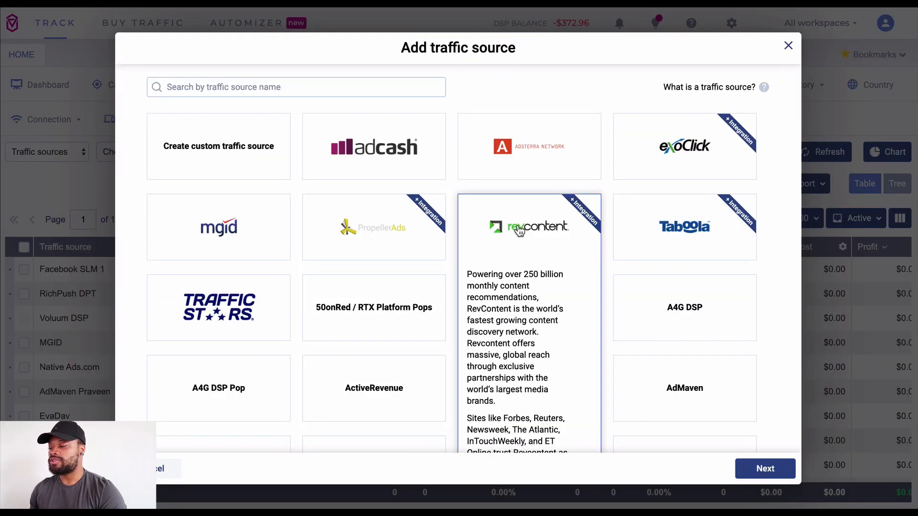
pyautogui.click(750, 468)
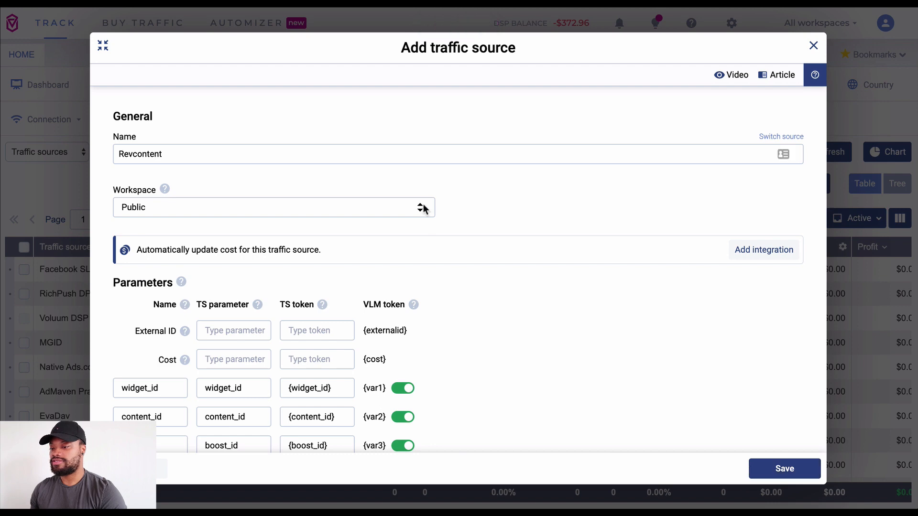
# - Append ' - TEST' to the source name and save it as Revcontent - TEST
pyautogui.scroll(-3, 412, 282)
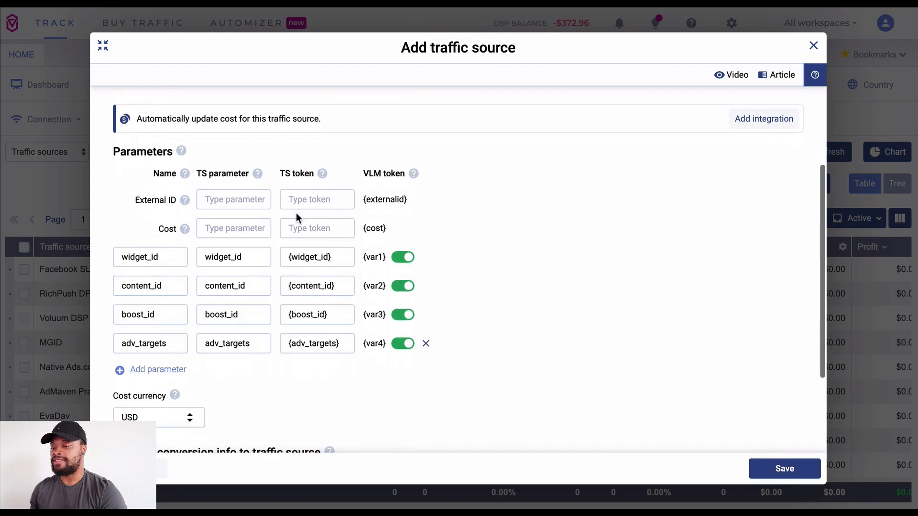
pyautogui.scroll(3, 338, 225)
pyautogui.scroll(-2, 239, 239)
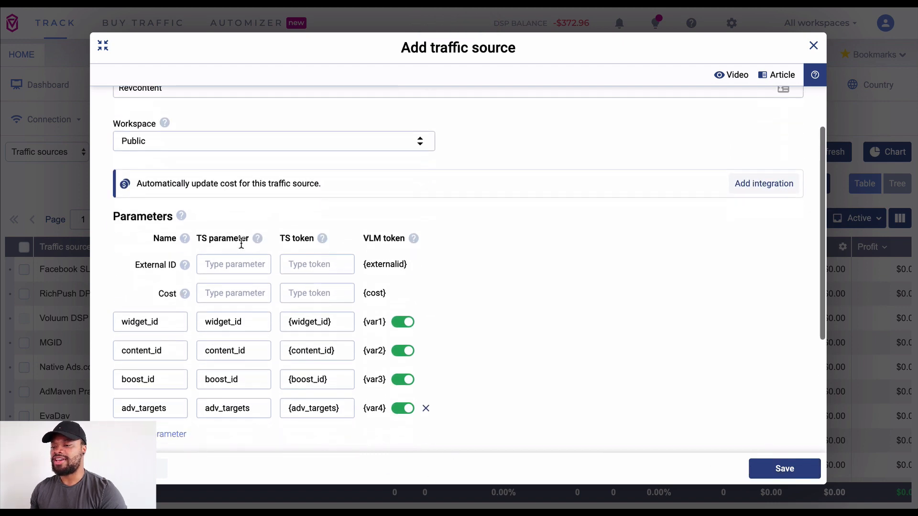
pyautogui.scroll(2, 239, 239)
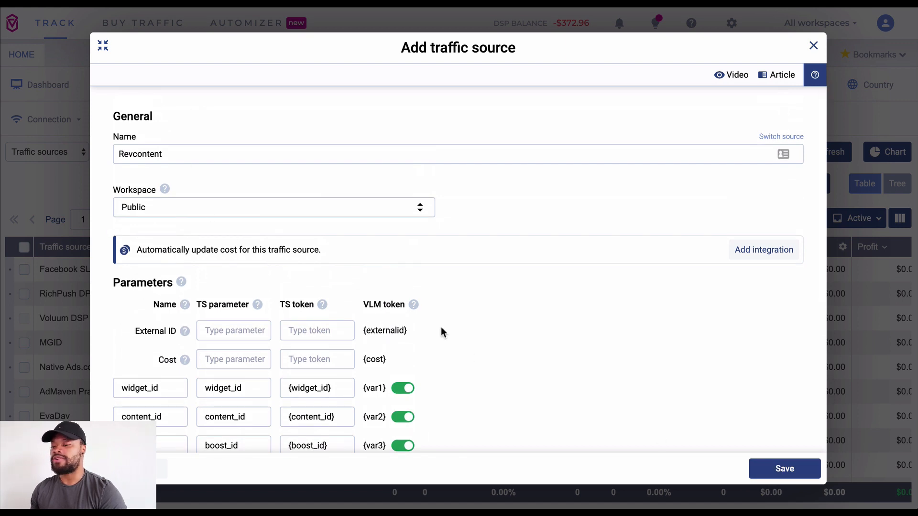
pyautogui.click(326, 152)
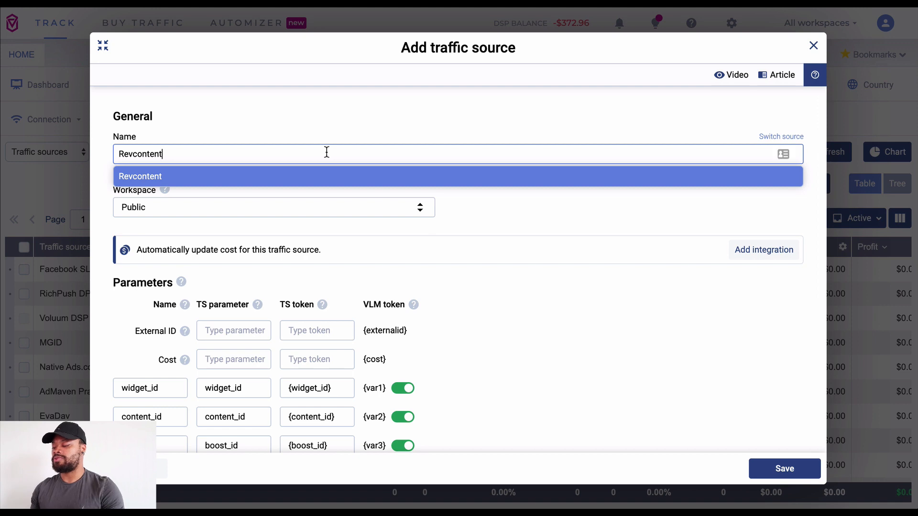
pyautogui.write('- TEST')
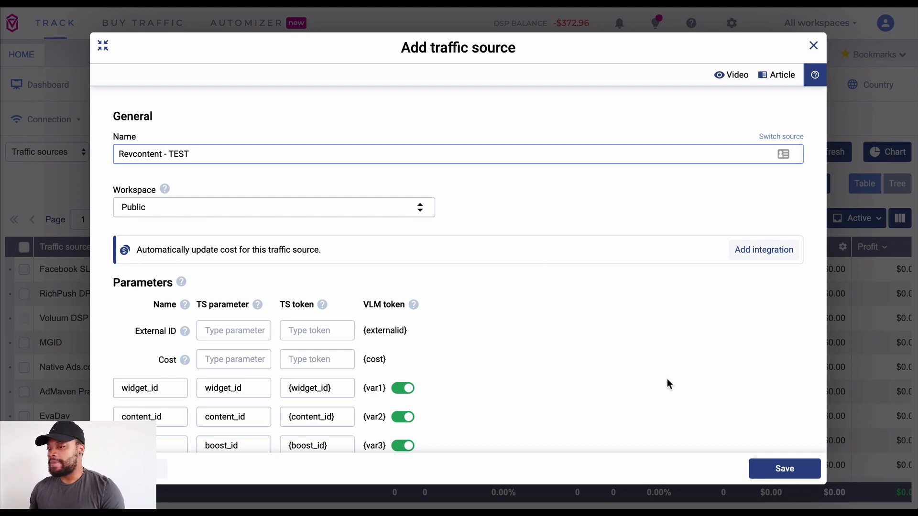
pyautogui.scroll(-5, 756, 394)
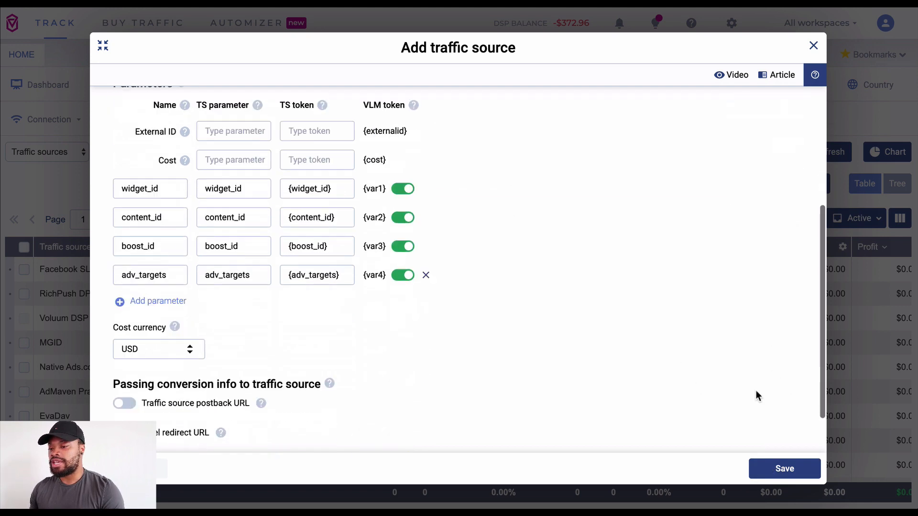
pyautogui.click(786, 469)
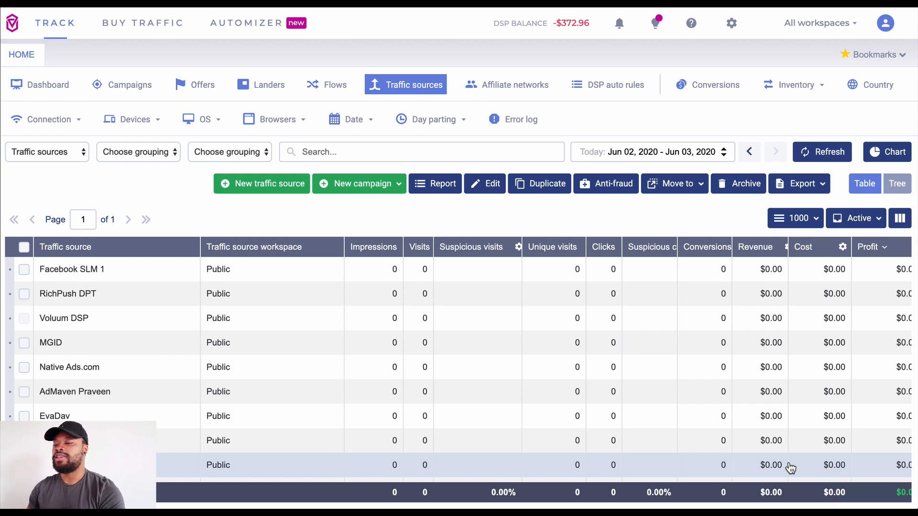
# - Promote the Back To Life offer from ClickBank's Exercise & Fitness results
pyautogui.click(213, 94)
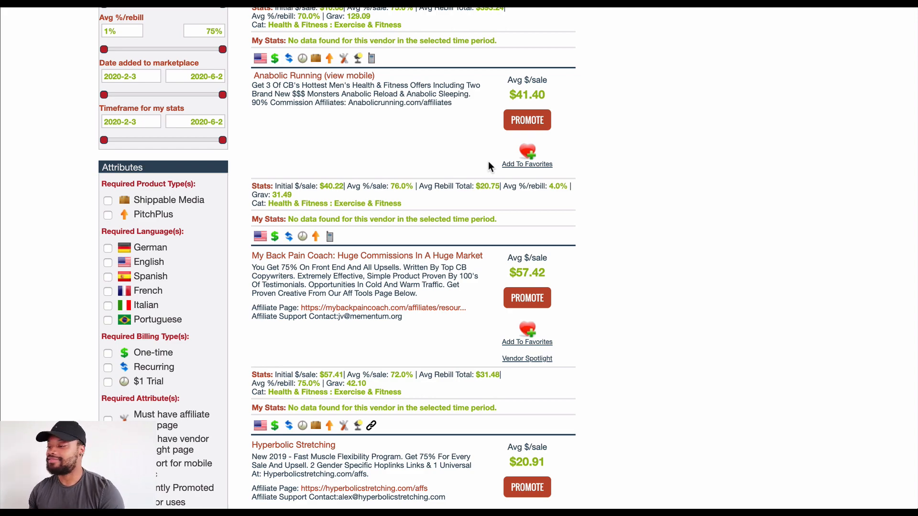
pyautogui.scroll(15, 435, 125)
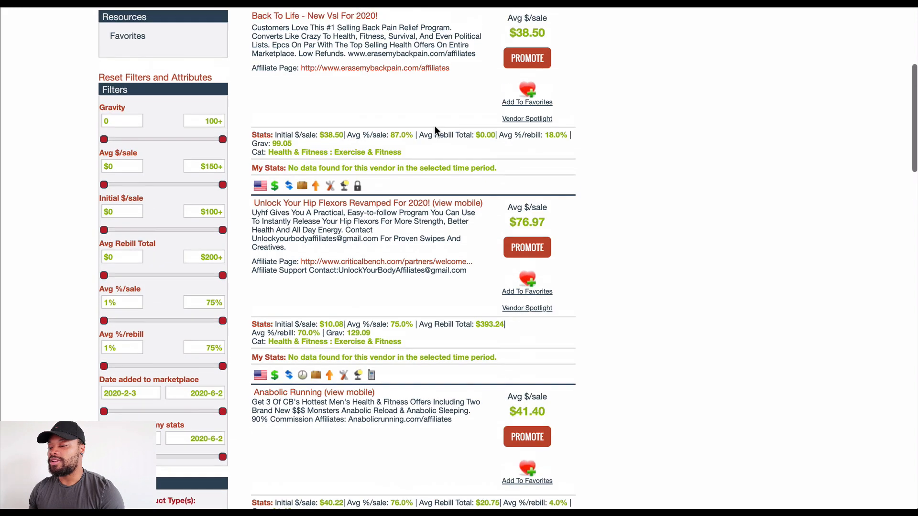
pyautogui.scroll(-5, 435, 125)
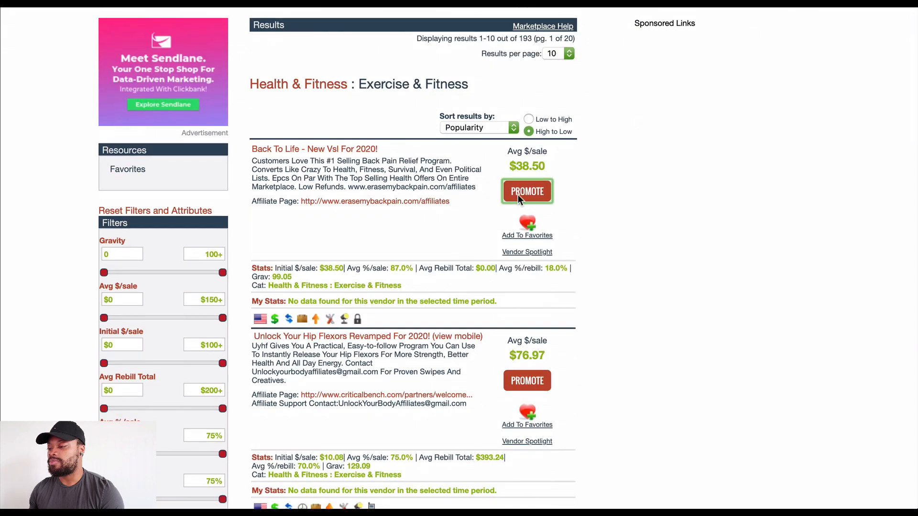
pyautogui.click(520, 196)
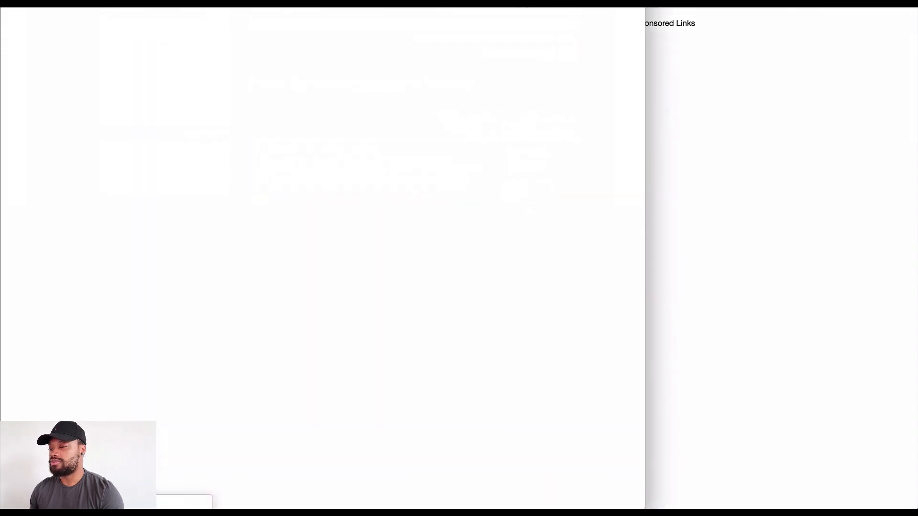
# - Enlarge and move the HopLink Generator, read its vendor pre-approval notice, then close it
pyautogui.moveTo(644, 8); pyautogui.dragTo(706, 109)
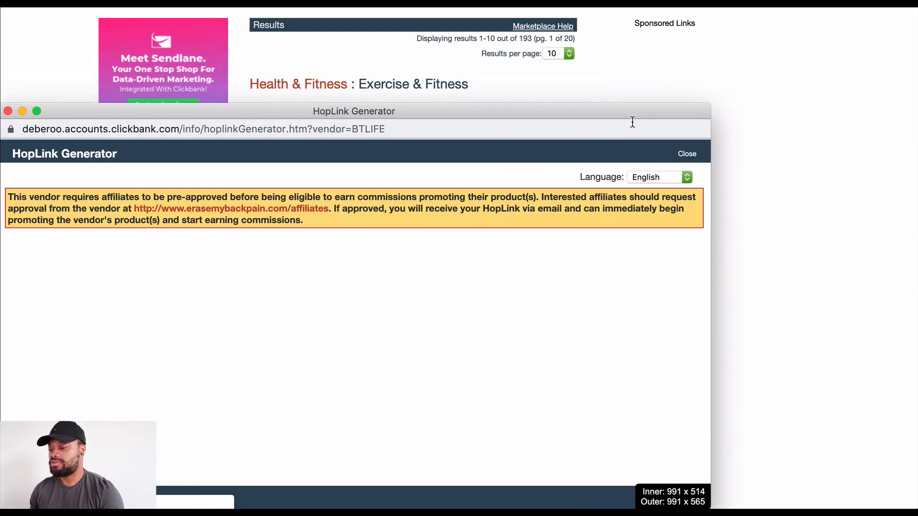
pyautogui.moveTo(596, 117); pyautogui.dragTo(685, 57)
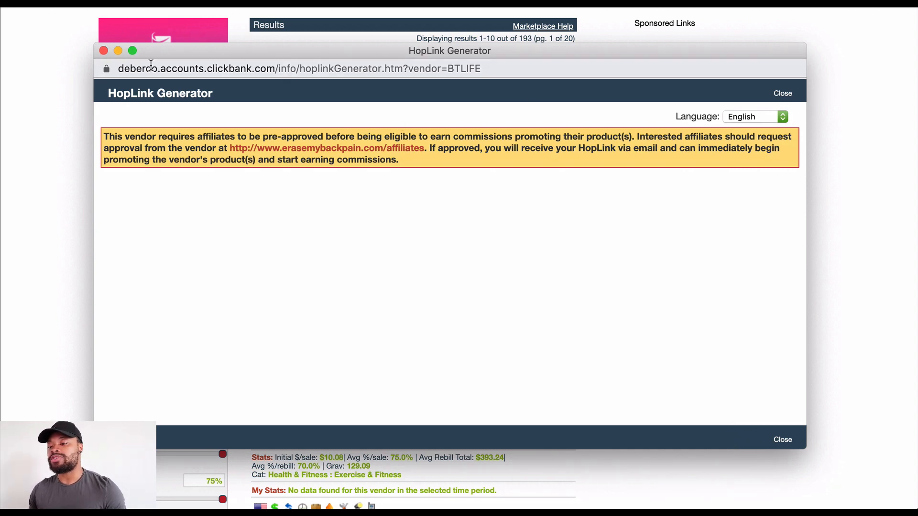
pyautogui.click(103, 51)
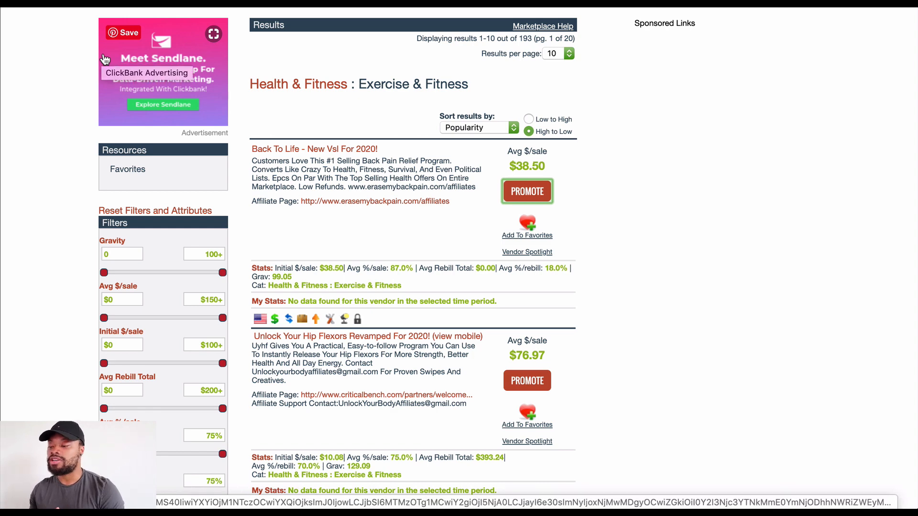
pyautogui.scroll(-5, 345, 282)
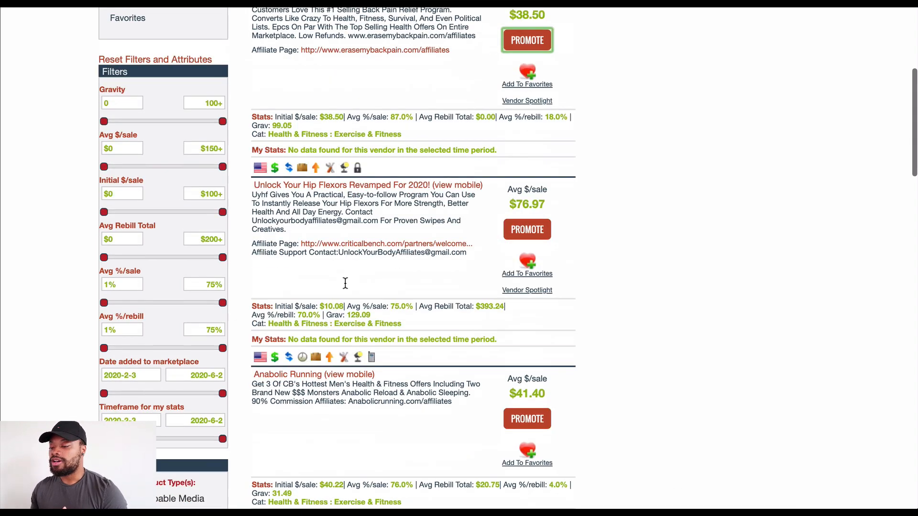
pyautogui.scroll(-4, 344, 283)
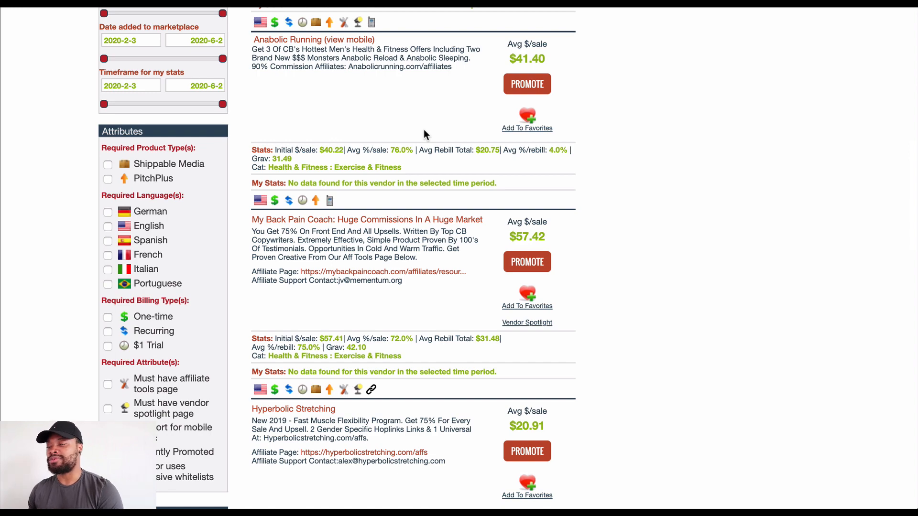
pyautogui.scroll(10, 424, 129)
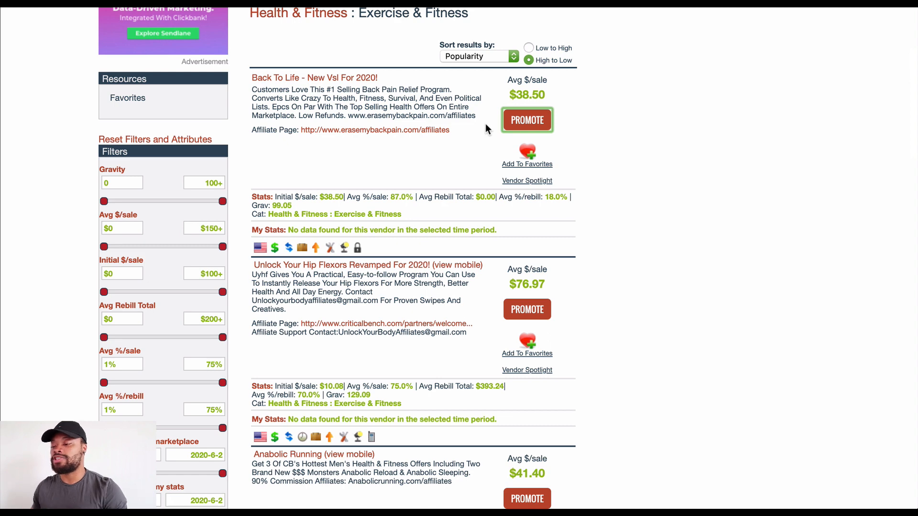
pyautogui.scroll(-7, 486, 124)
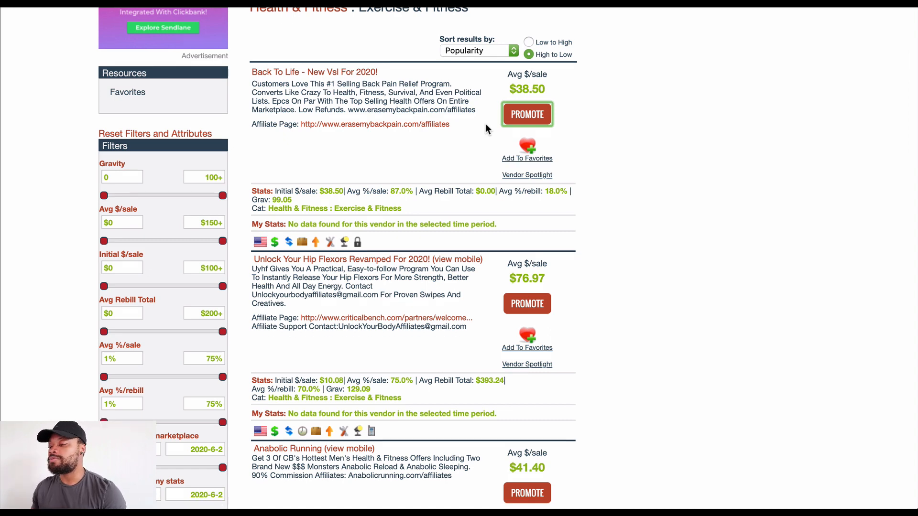
pyautogui.scroll(-3, 502, 137)
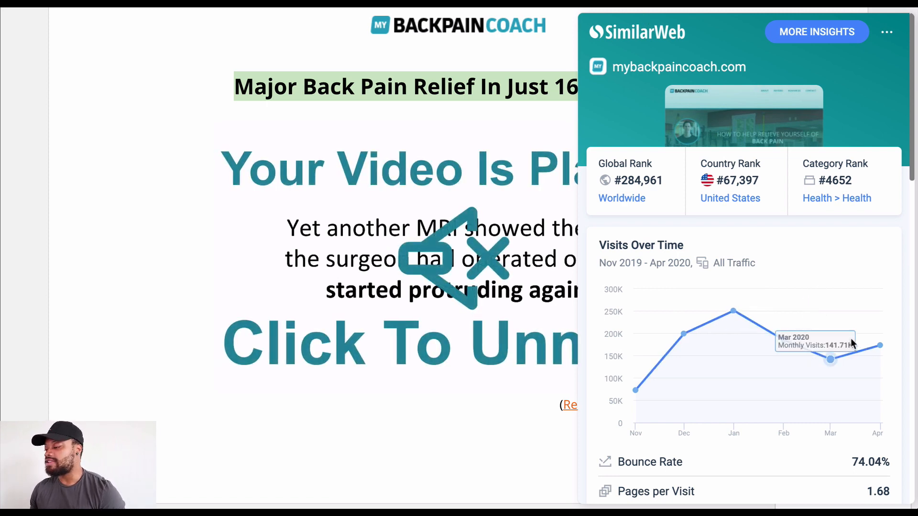
# - Read mybackpaincoach.com's monthly visits on SimilarWeb's Visits Over Time chart, e.g. 173.36K in April 2020
pyautogui.moveTo(881, 347)
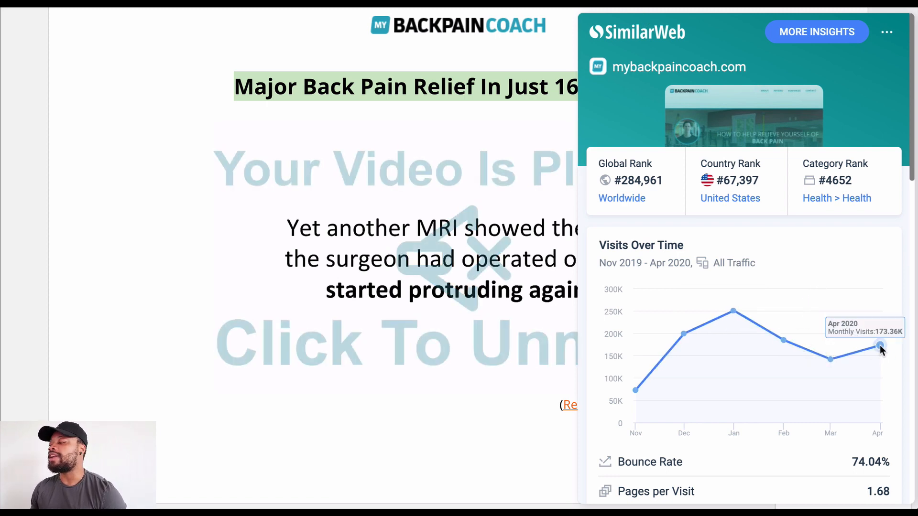
pyautogui.moveTo(734, 312)
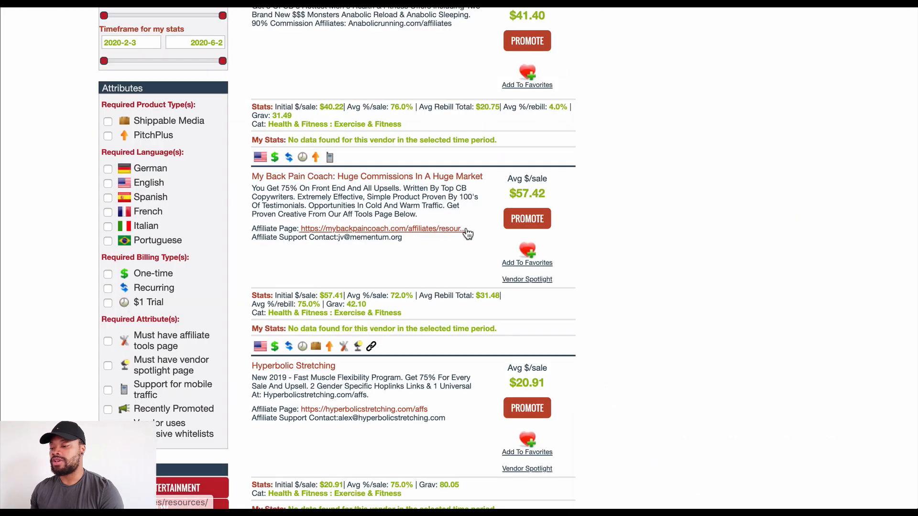
# - Generate and copy an encrypted HopLink for My Back Pain Coach, then close the generator
pyautogui.click(522, 219)
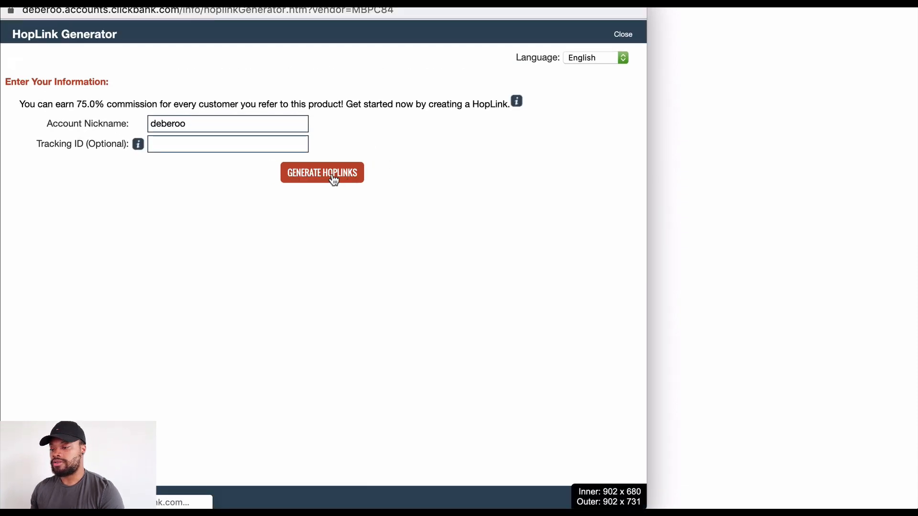
pyautogui.click(334, 178)
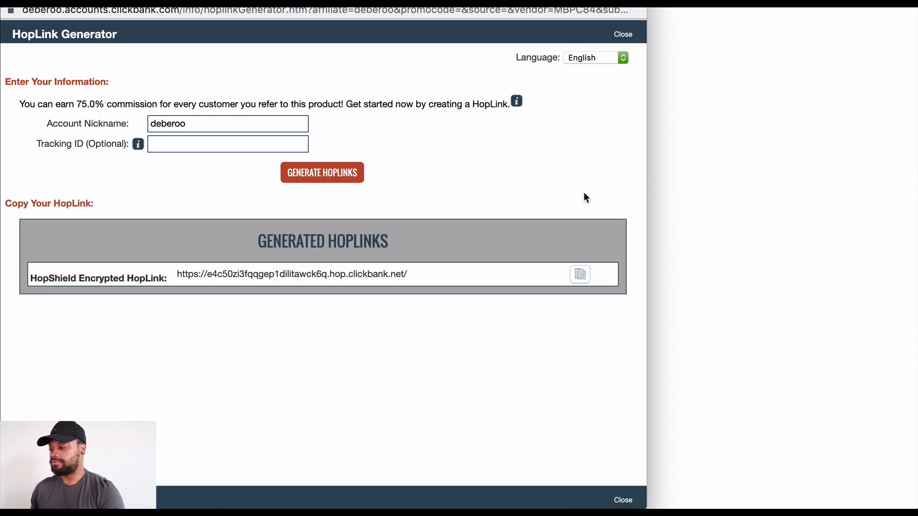
pyautogui.click(579, 273)
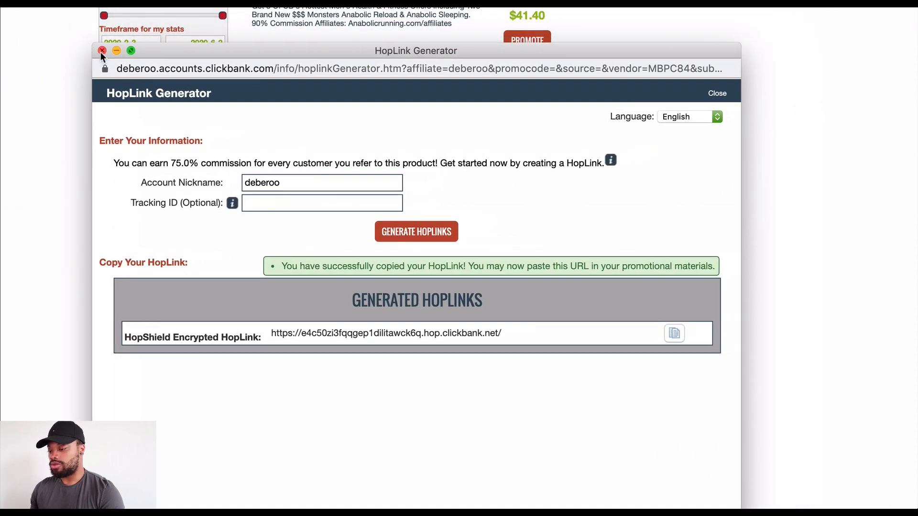
pyautogui.click(101, 51)
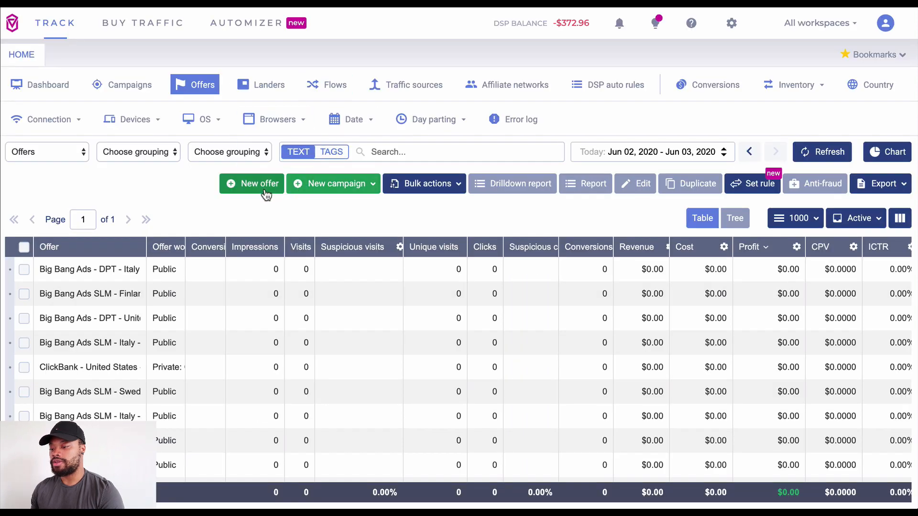
# - Start a new Voluum offer with the copied HopLink as URL and name 'Back Pain Coach TEST'
pyautogui.click(265, 191)
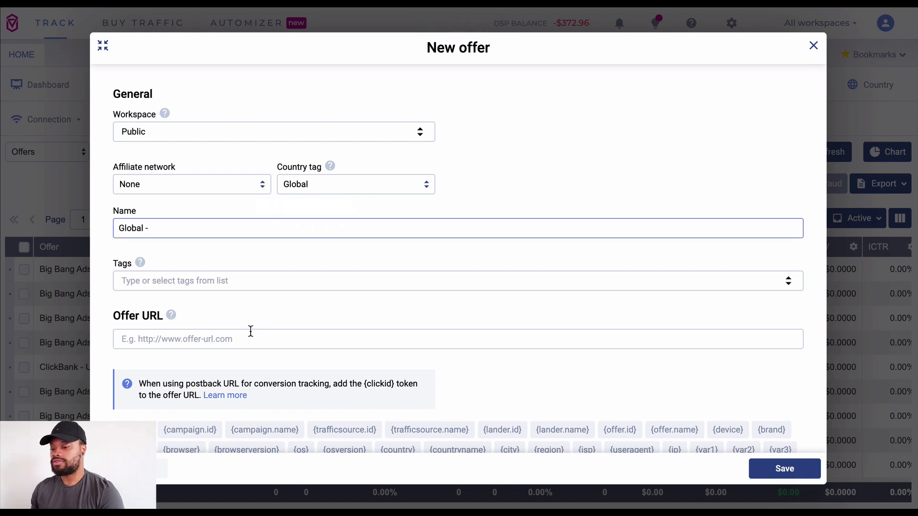
pyautogui.click(250, 331)
pyautogui.hotkey('ctrl', 'v')
pyautogui.click(225, 228)
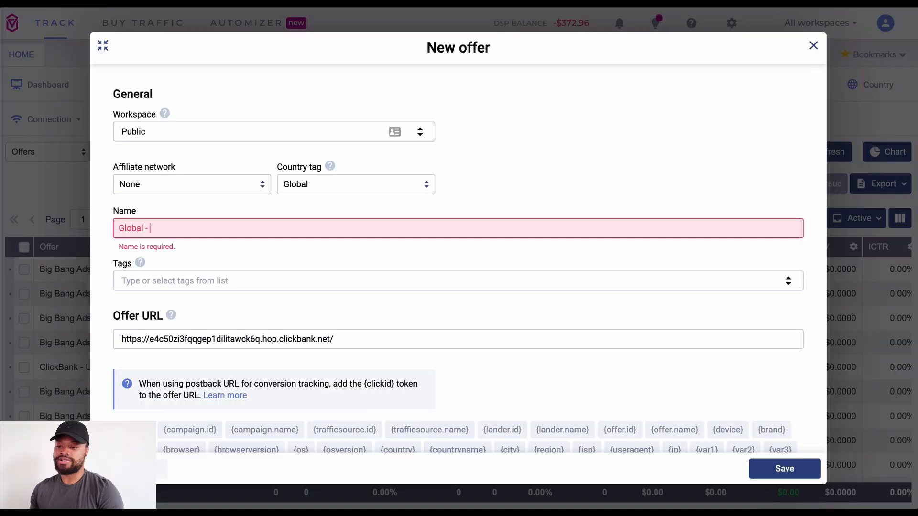
pyautogui.write('Back P')
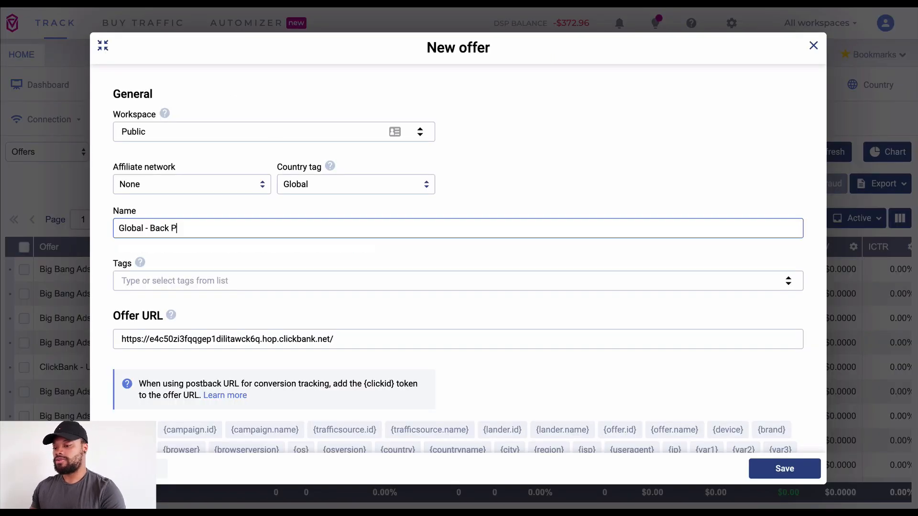
pyautogui.write('ain Coach TEST')
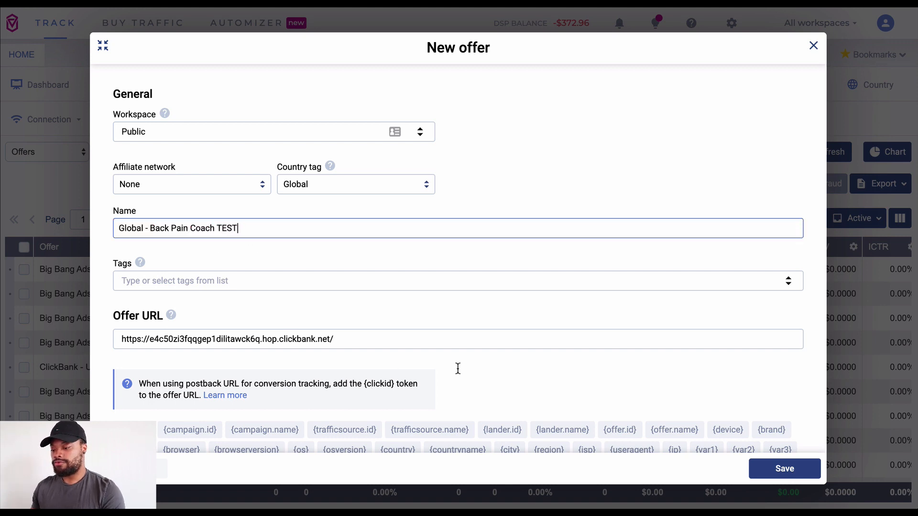
# - Set the offer's affiliate network to ClickBank
pyautogui.scroll(-1, 458, 372)
pyautogui.click(204, 178)
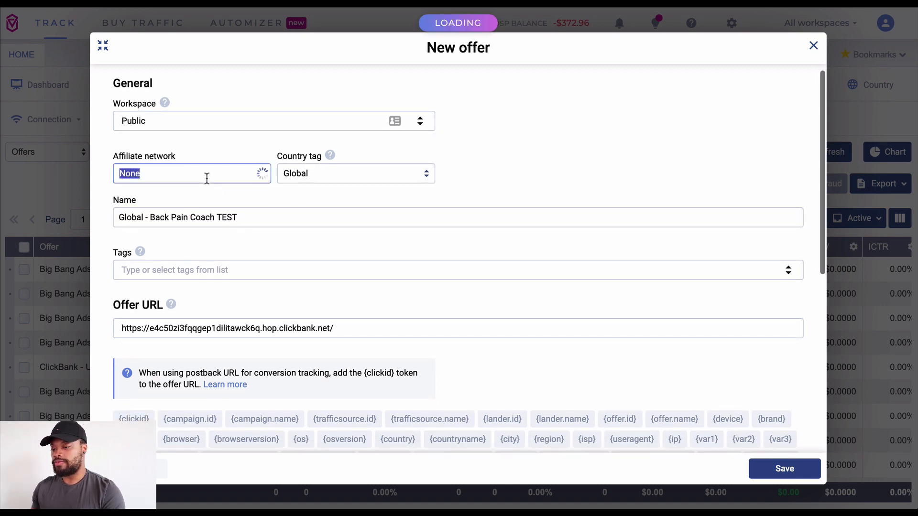
pyautogui.write('clickv')
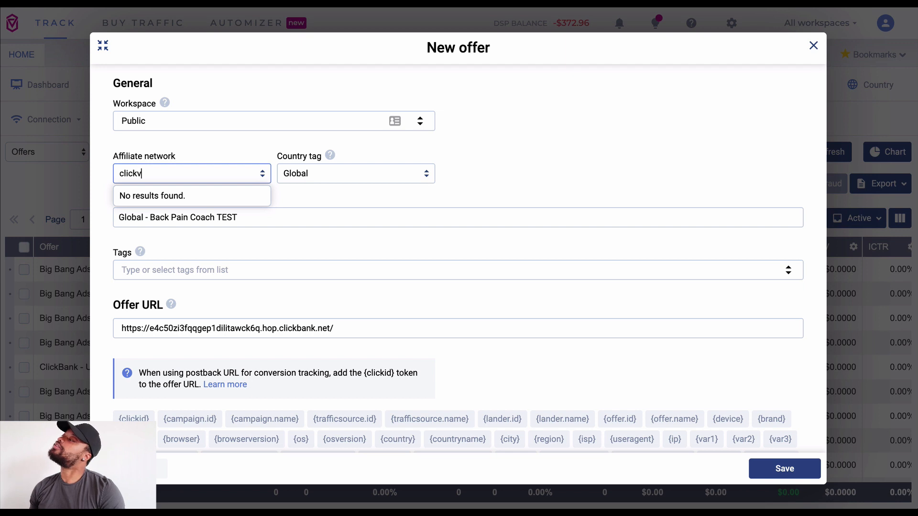
pyautogui.hotkey('ctrl', 'a')
pyautogui.write('ban')
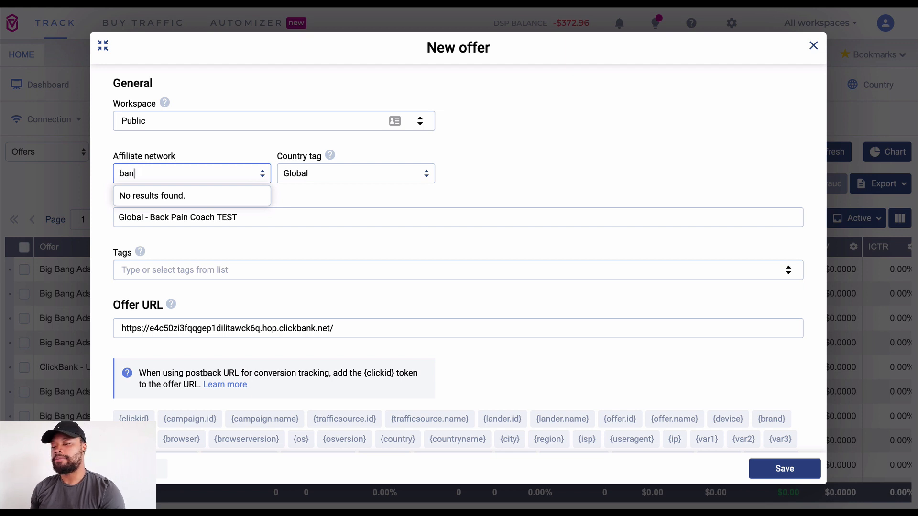
pyautogui.press('BackSpace')
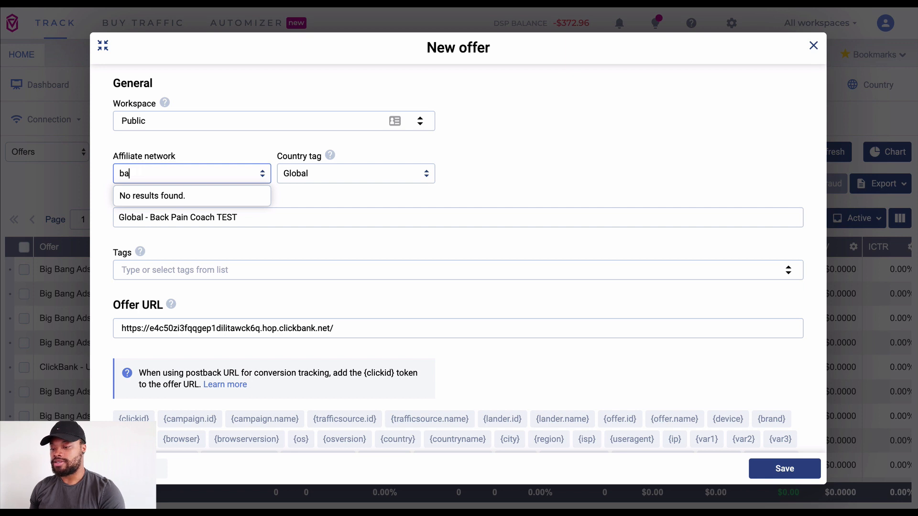
pyautogui.press('BackSpace')
pyautogui.press('BackSpace')
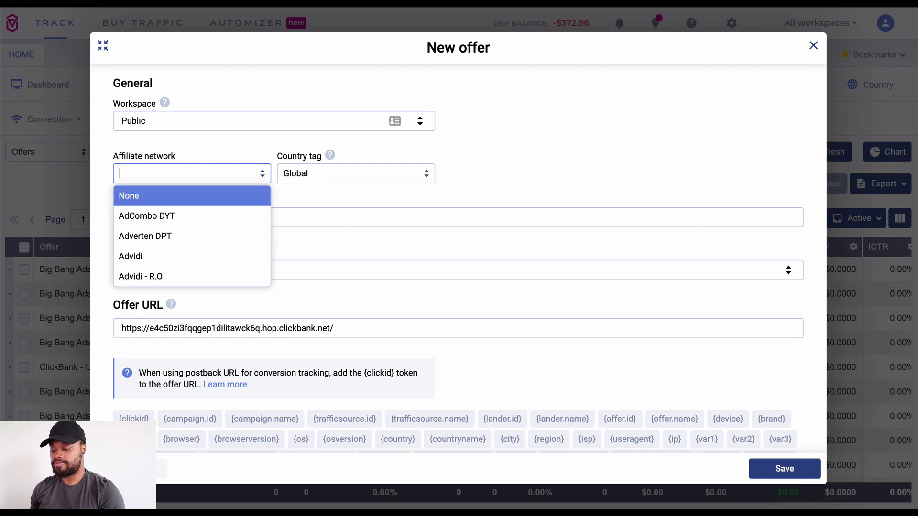
pyautogui.write('clickba')
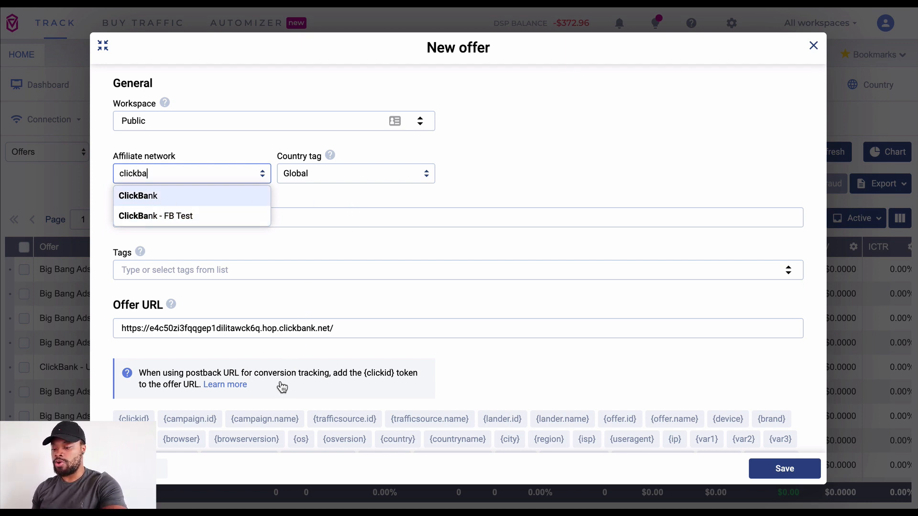
pyautogui.press('Return')
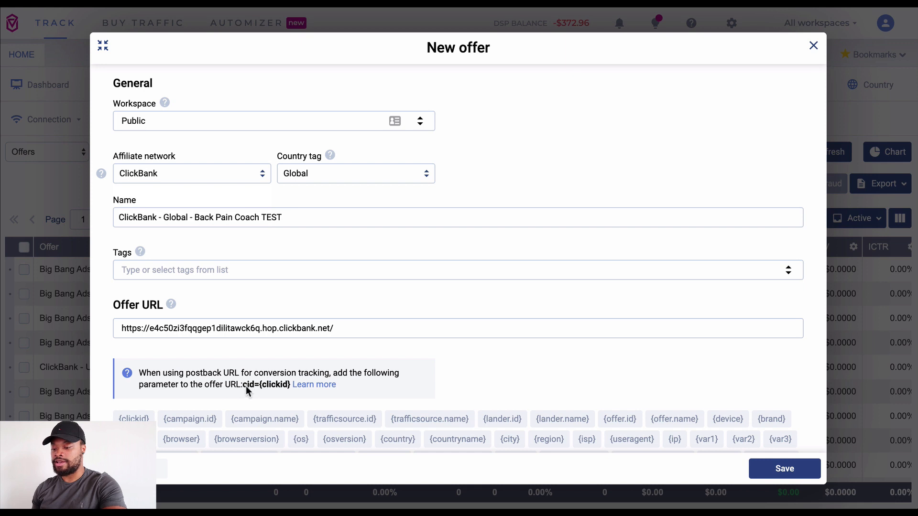
# - Append ?cid={clickid} to the offer URL and save the Back Pain Coach offer
pyautogui.click(285, 385)
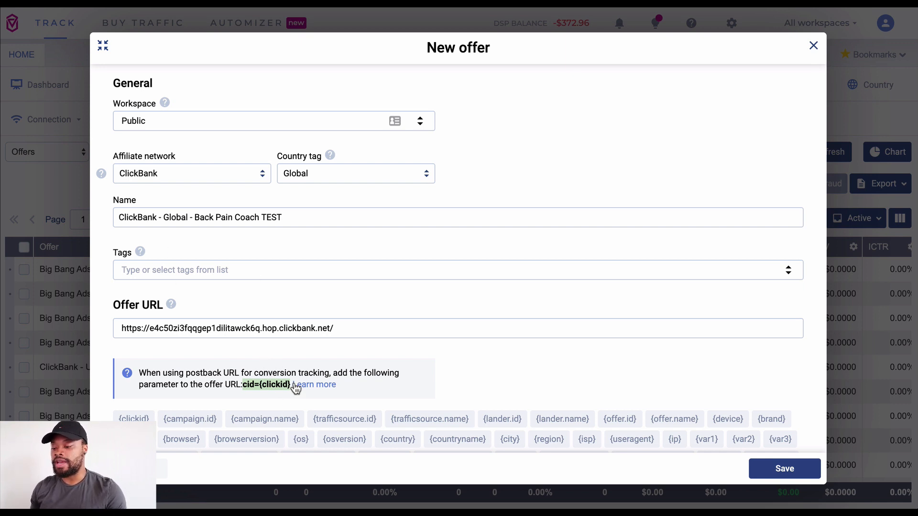
pyautogui.click(383, 327)
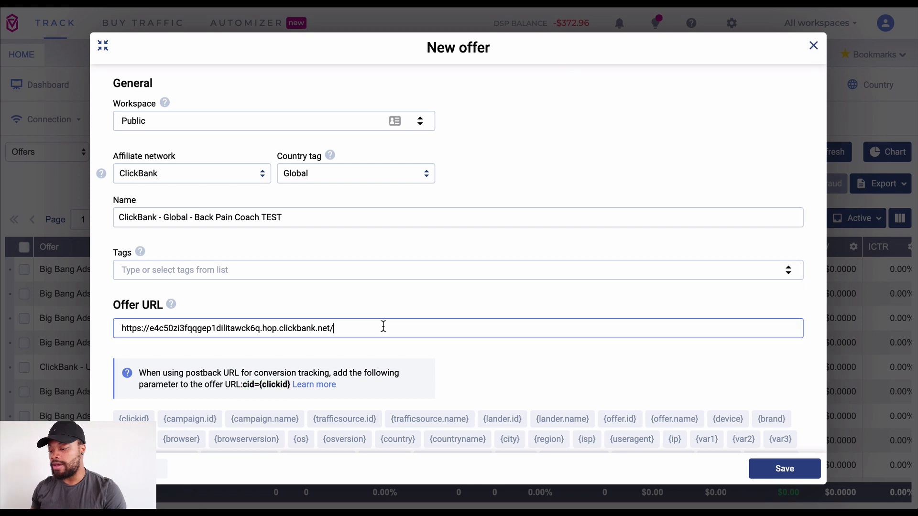
pyautogui.write('?')
pyautogui.hotkey('ctrl', 'v')
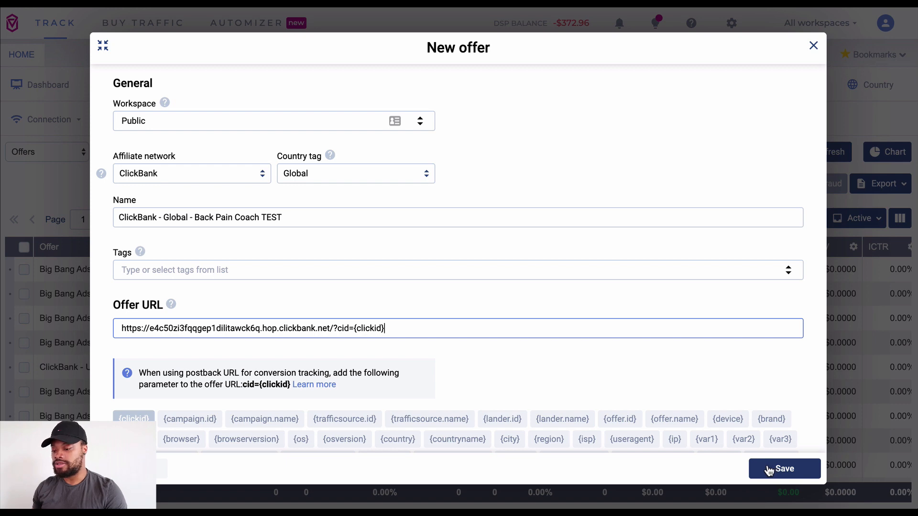
pyautogui.scroll(-3, 741, 351)
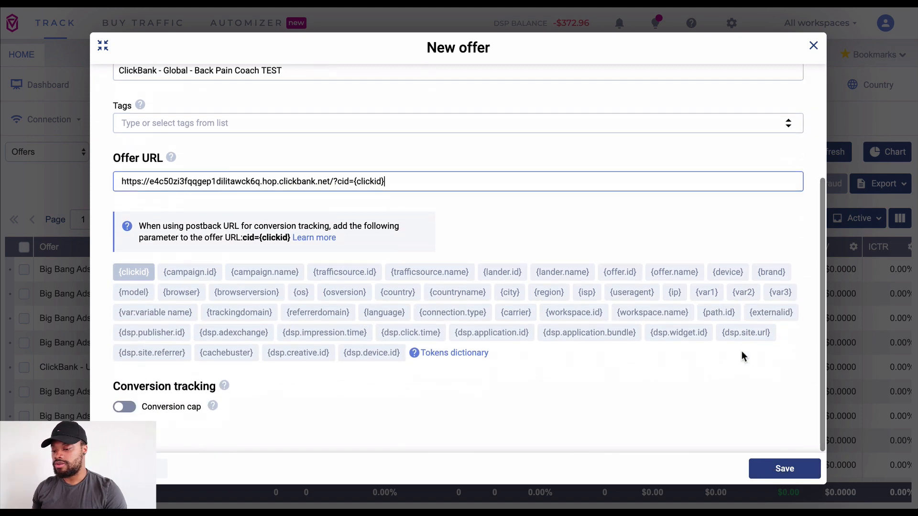
pyautogui.click(779, 467)
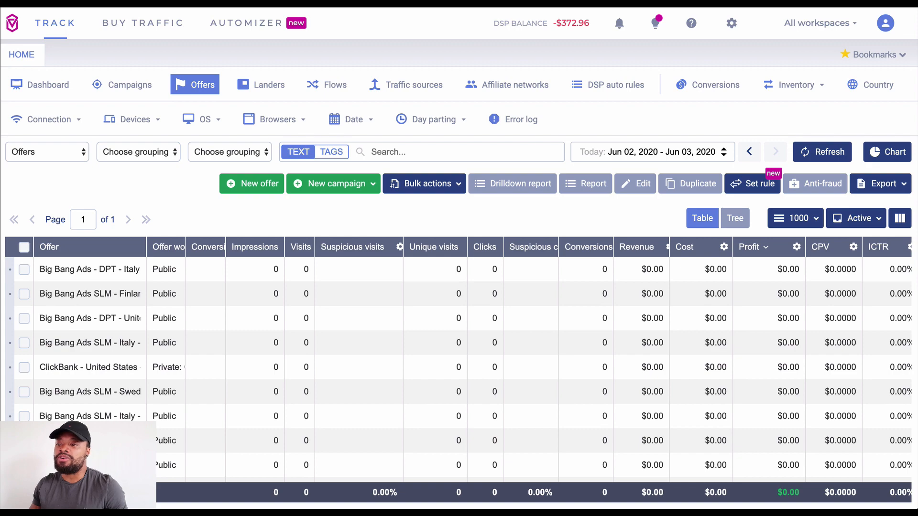
# - Switch to the browser tab with the WorldStarHipHop article's comments page
pyautogui.click(187, 3)
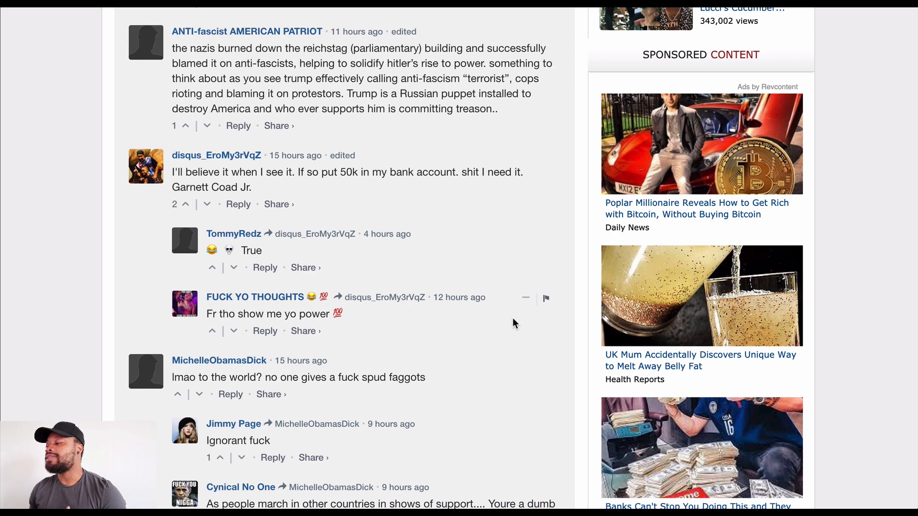
# - Scroll through the comments page to review the Revcontent sponsored ads in the sidebar
pyautogui.scroll(-2, 569, 219)
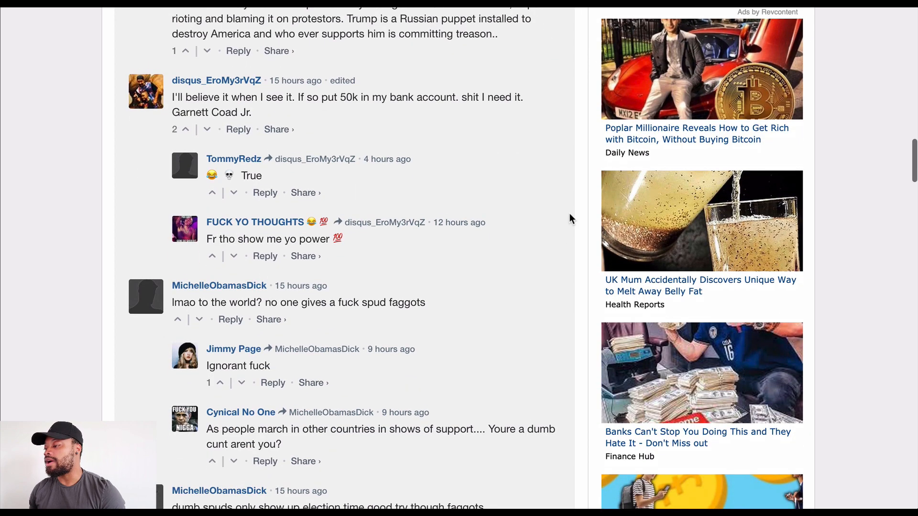
pyautogui.scroll(-5, 569, 218)
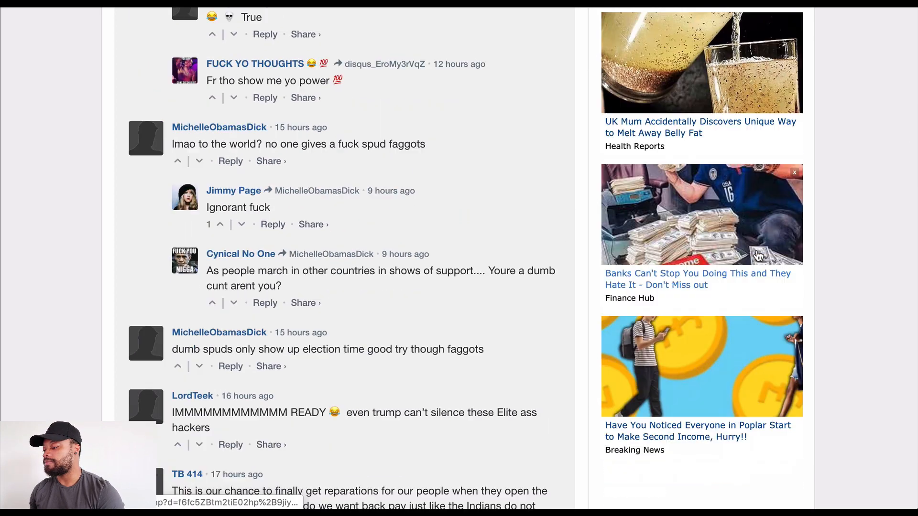
pyautogui.scroll(3, 754, 257)
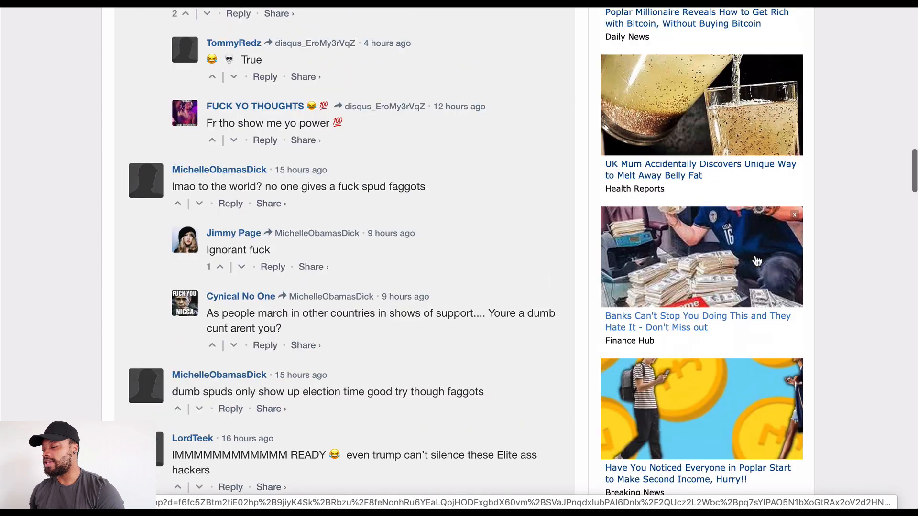
pyautogui.scroll(1, 732, 109)
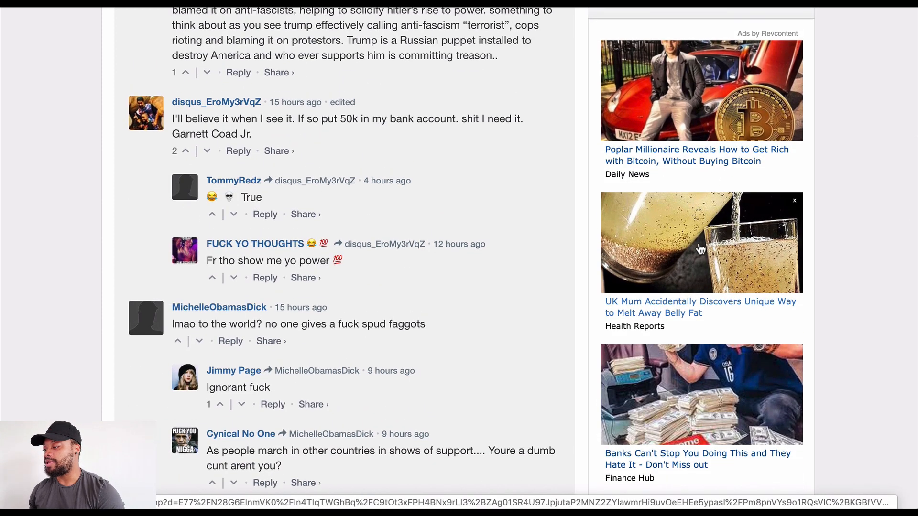
pyautogui.scroll(-1, 698, 252)
pyautogui.scroll(-1, 697, 252)
pyautogui.scroll(-1, 733, 250)
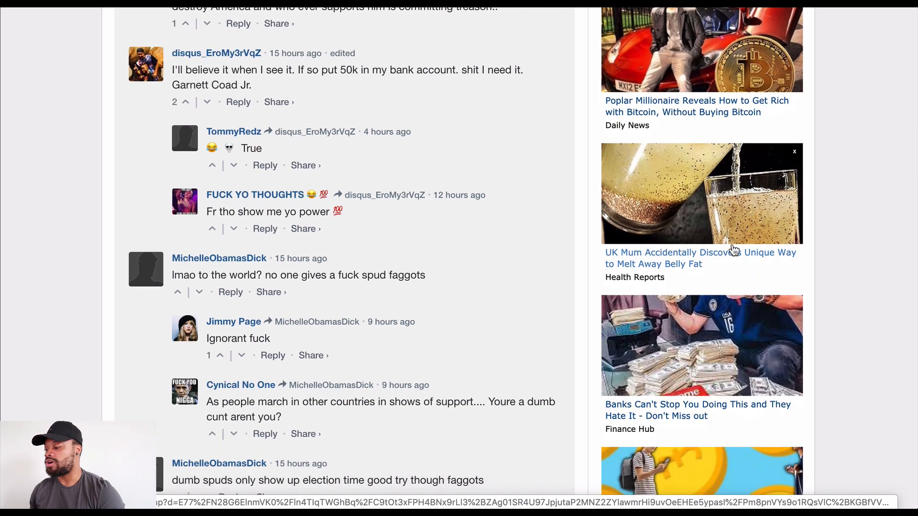
pyautogui.scroll(-2, 698, 313)
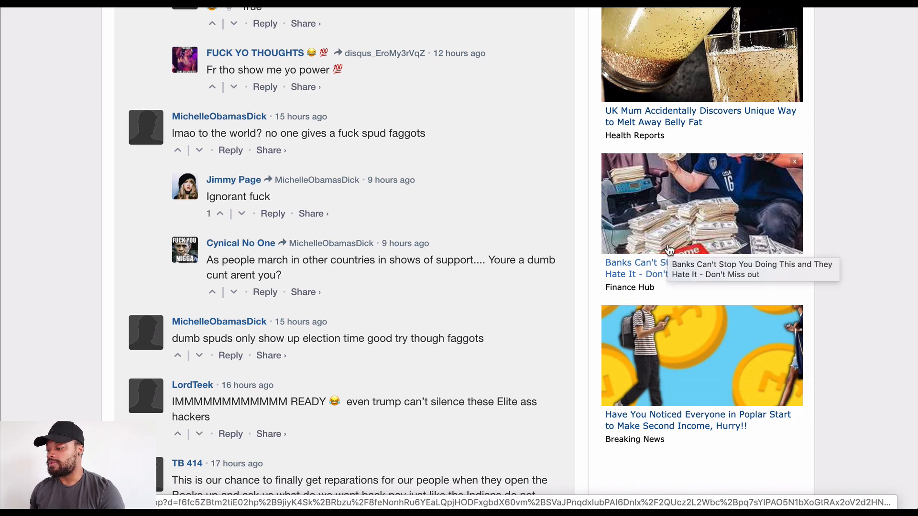
pyautogui.scroll(3, 707, 191)
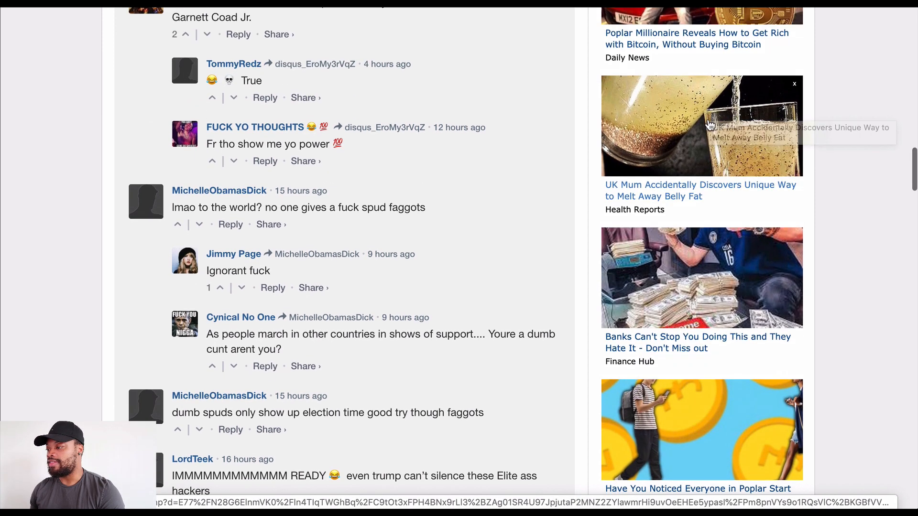
pyautogui.scroll(-1, 709, 185)
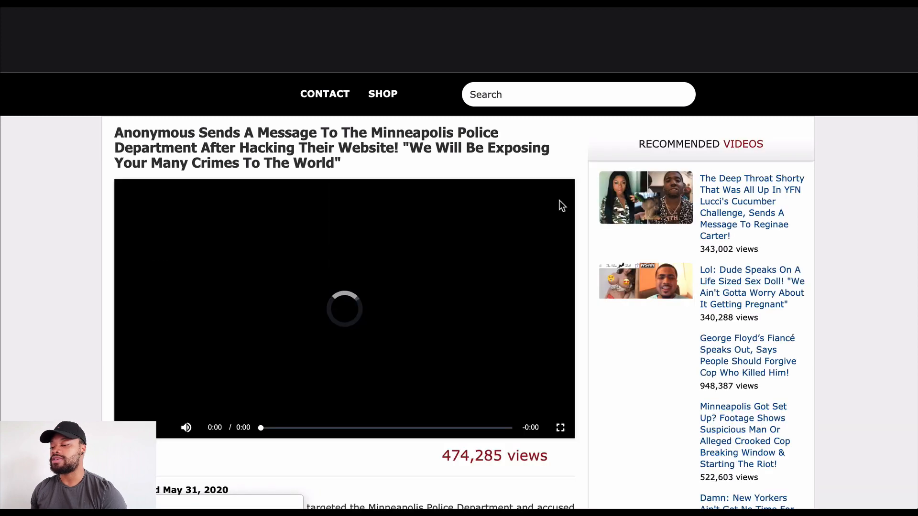
pyautogui.scroll(-7, 559, 202)
pyautogui.scroll(-4, 560, 205)
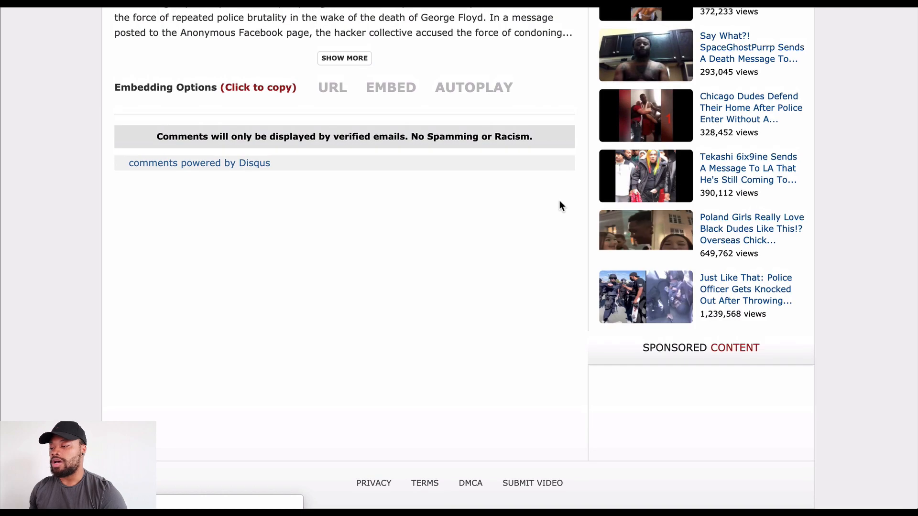
pyautogui.scroll(12, 562, 205)
pyautogui.scroll(-11, 561, 206)
pyautogui.scroll(11, 562, 206)
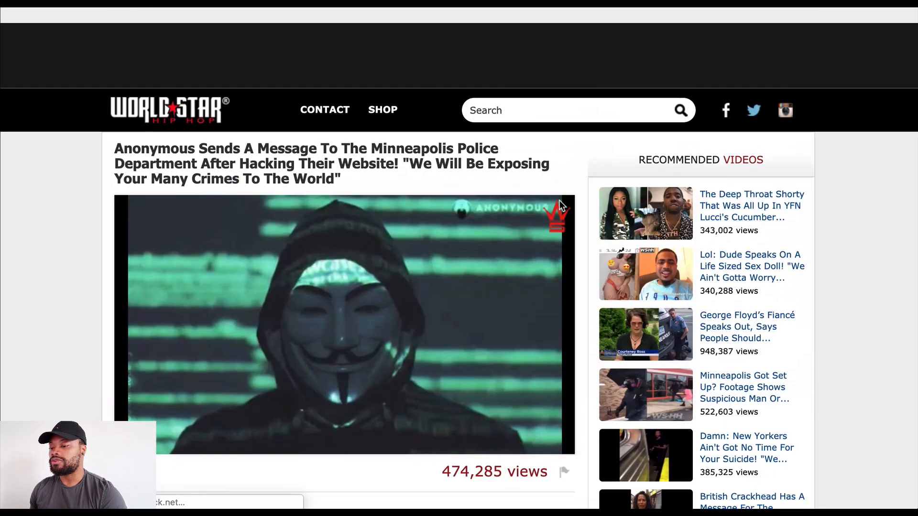
pyautogui.scroll(-4, 562, 206)
pyautogui.scroll(4, 236, 16)
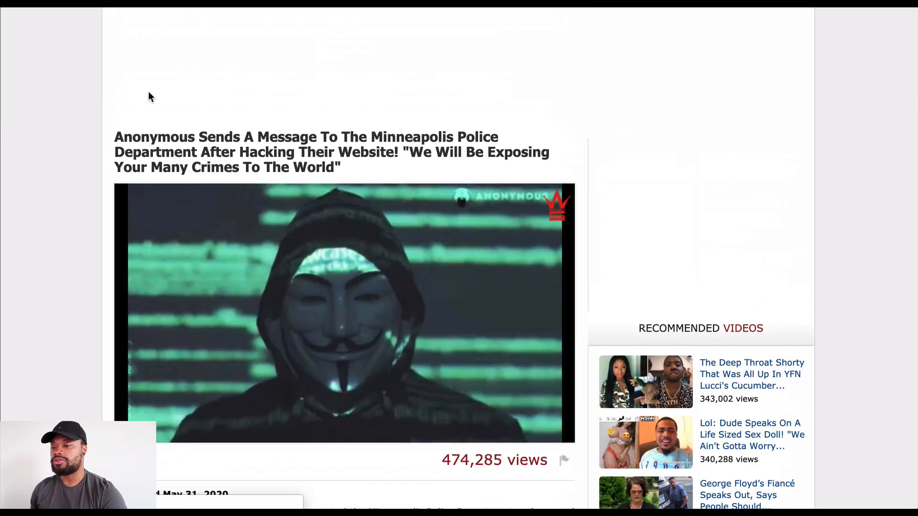
pyautogui.scroll(-8, 149, 90)
pyautogui.scroll(-3, 148, 91)
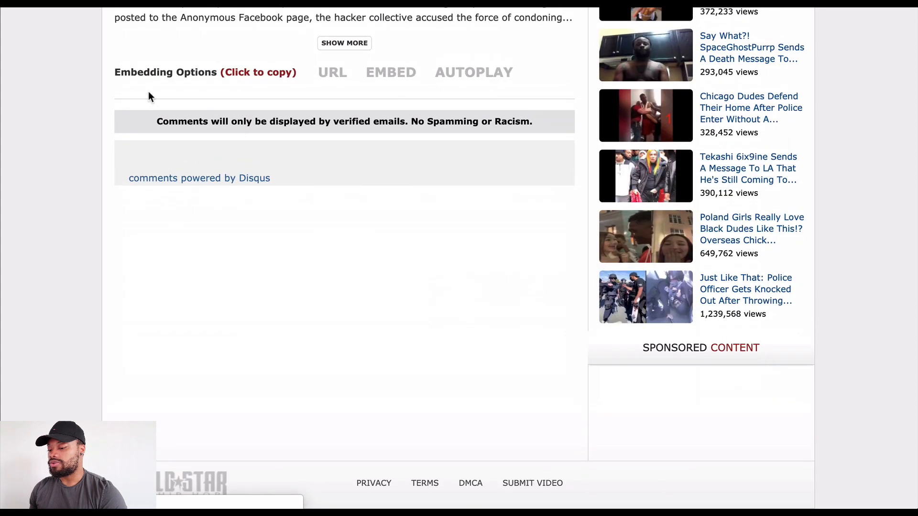
pyautogui.scroll(2, 148, 90)
pyautogui.scroll(-7, 266, 135)
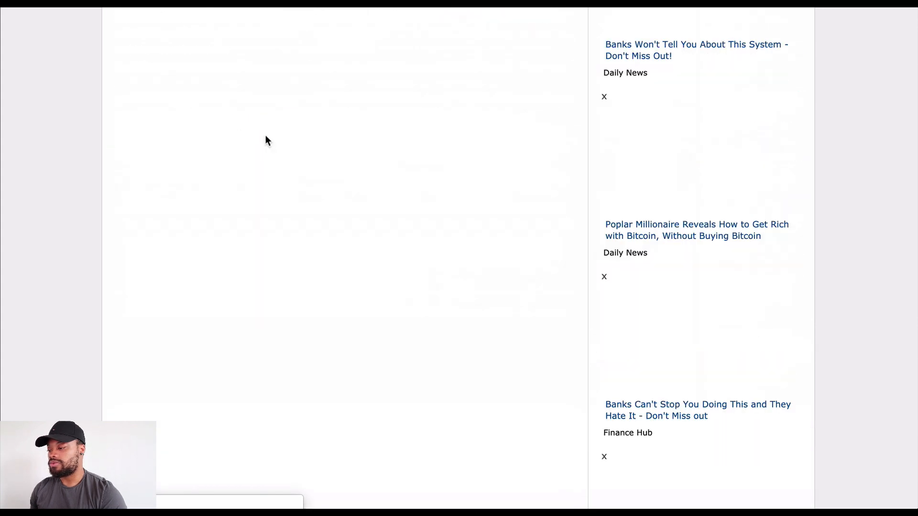
pyautogui.scroll(2, 658, 131)
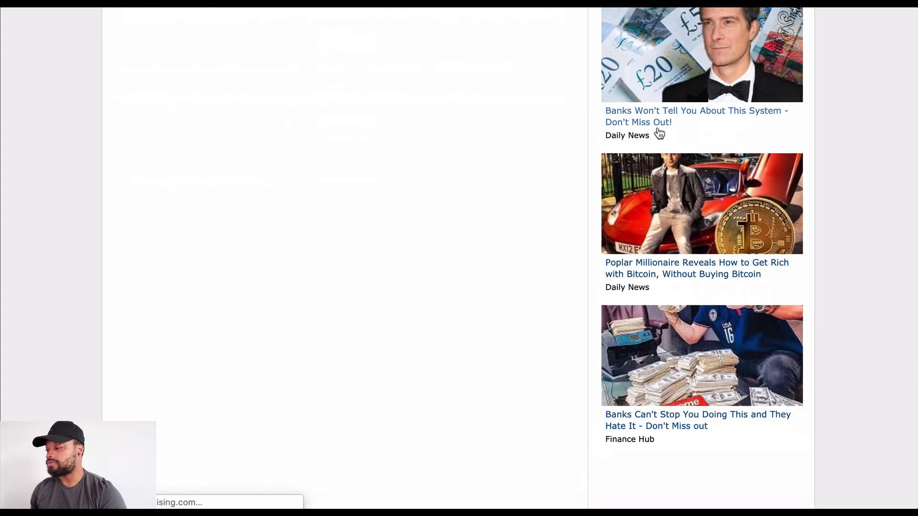
pyautogui.scroll(2, 657, 137)
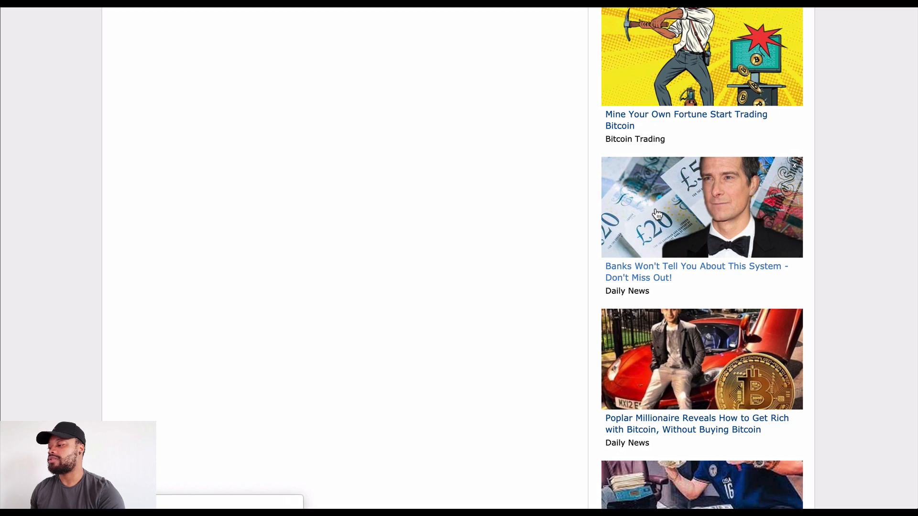
pyautogui.scroll(2, 528, 286)
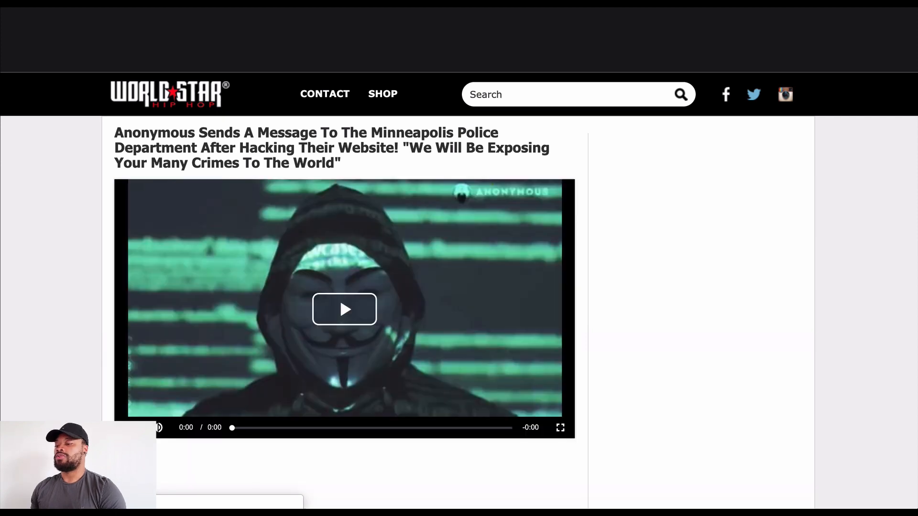
pyautogui.scroll(-10, 364, 252)
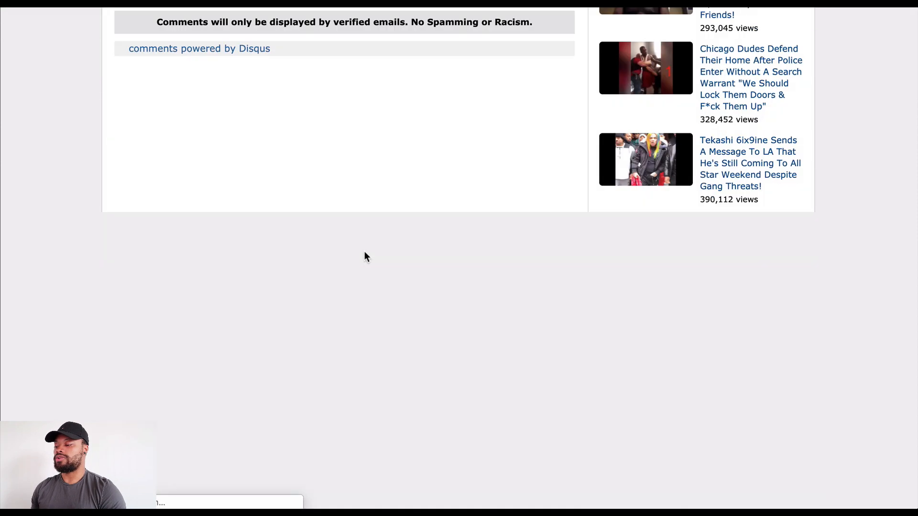
pyautogui.scroll(4, 363, 246)
pyautogui.scroll(-4, 361, 239)
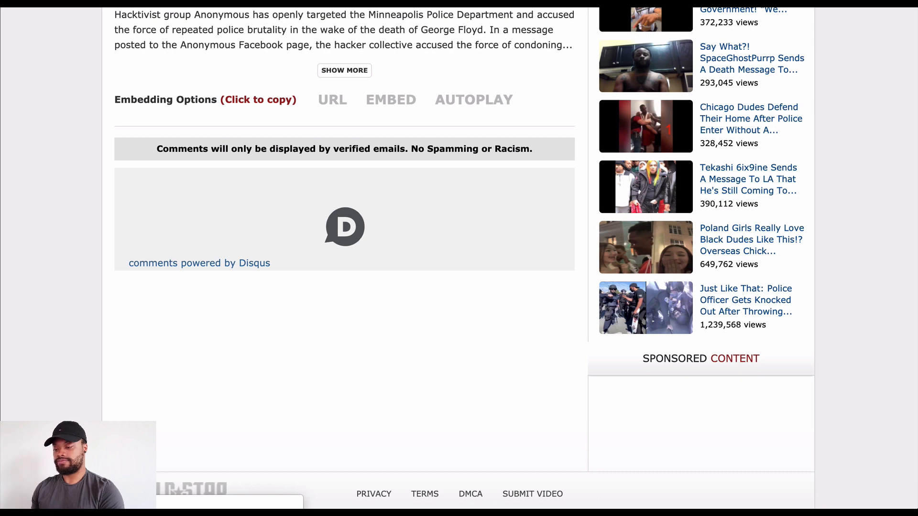
pyautogui.scroll(-10, 459, 238)
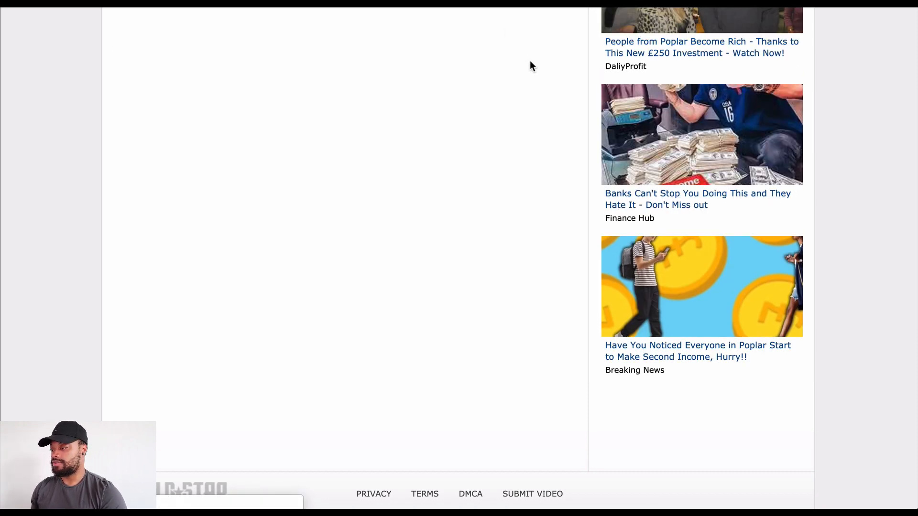
pyautogui.scroll(9, 530, 61)
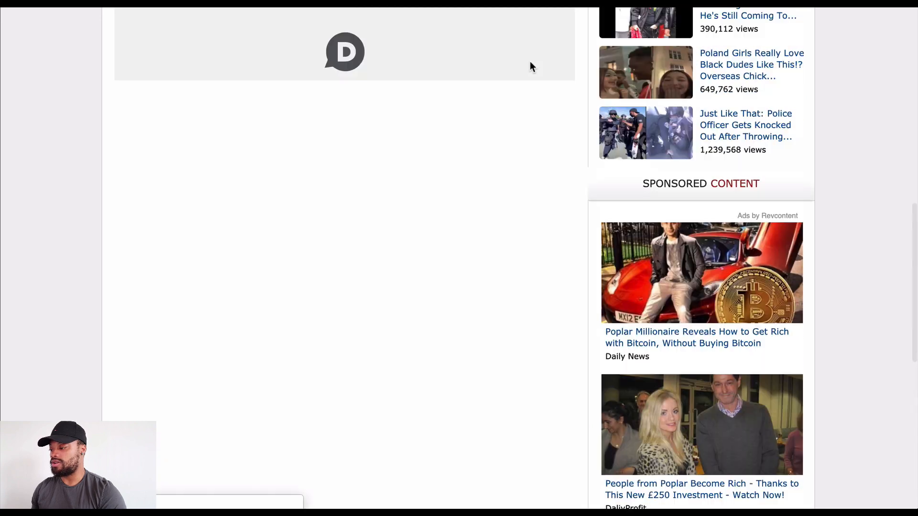
pyautogui.scroll(-3, 529, 61)
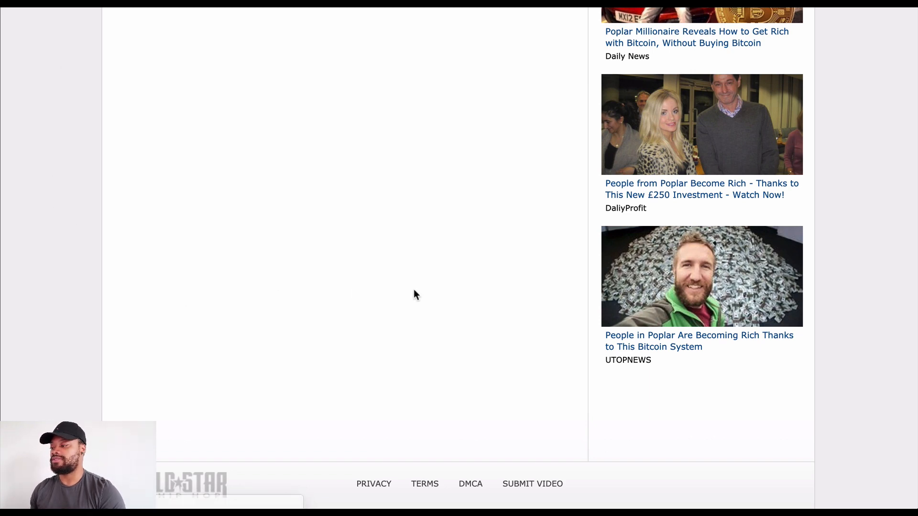
pyautogui.scroll(10, 414, 295)
pyautogui.scroll(-10, 415, 291)
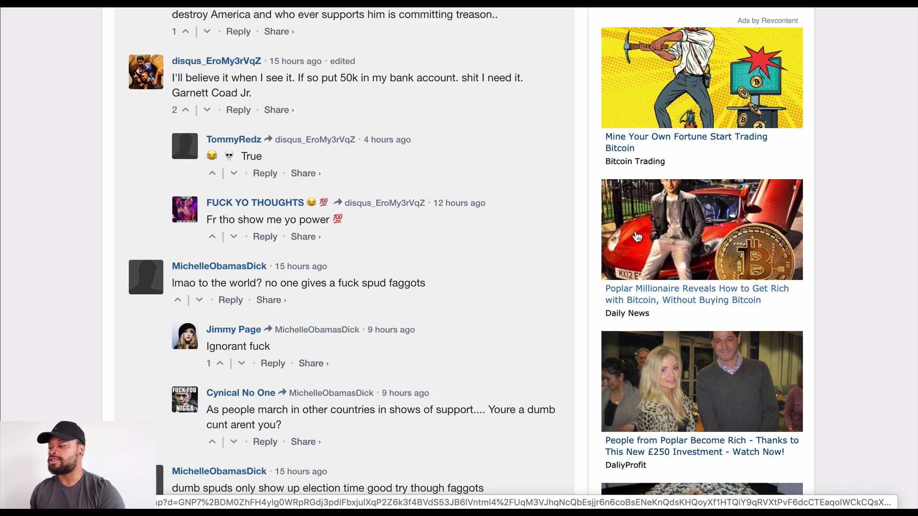
# - Scroll through the WorldStarHipHop article and its Revcontent ads
pyautogui.scroll(-1, 673, 393)
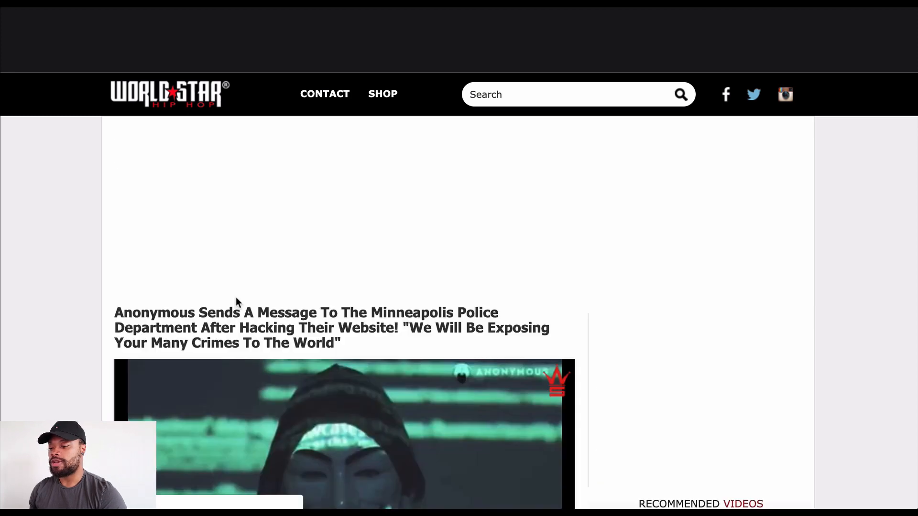
pyautogui.scroll(-15, 236, 297)
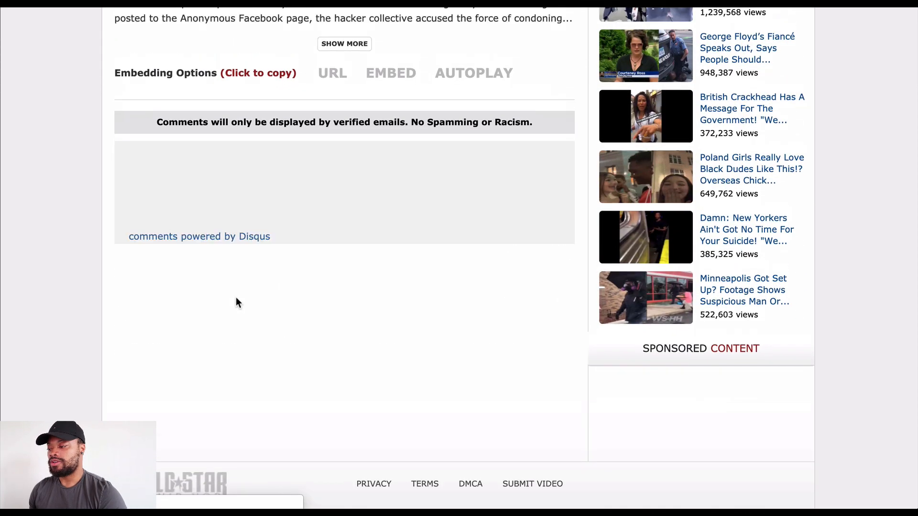
pyautogui.scroll(-6, 237, 296)
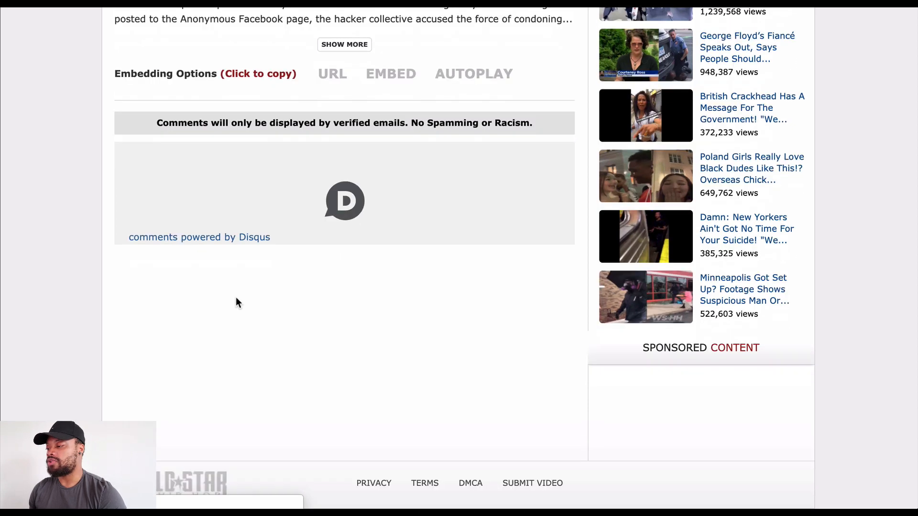
pyautogui.scroll(7, 237, 297)
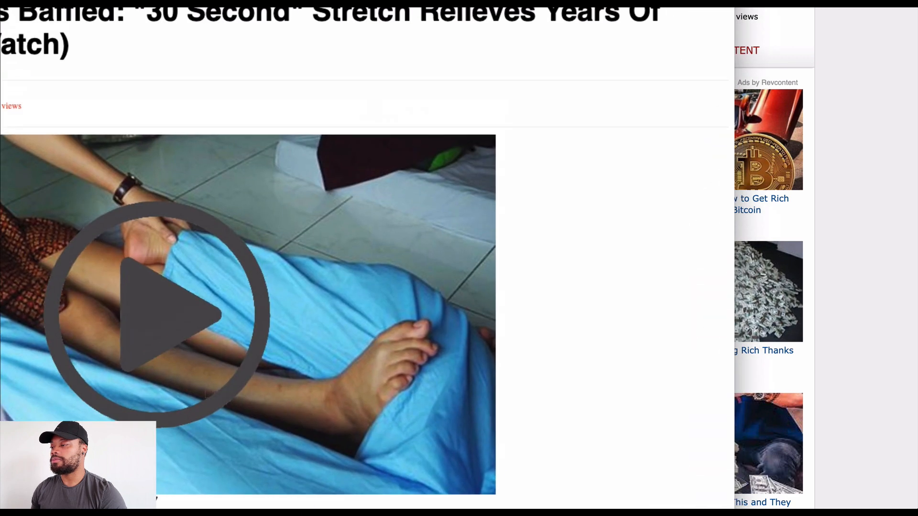
# - Read the WeeklyPenny back-pain advertorial down to Watch Now and back to the headline
pyautogui.scroll(3, 367, 258)
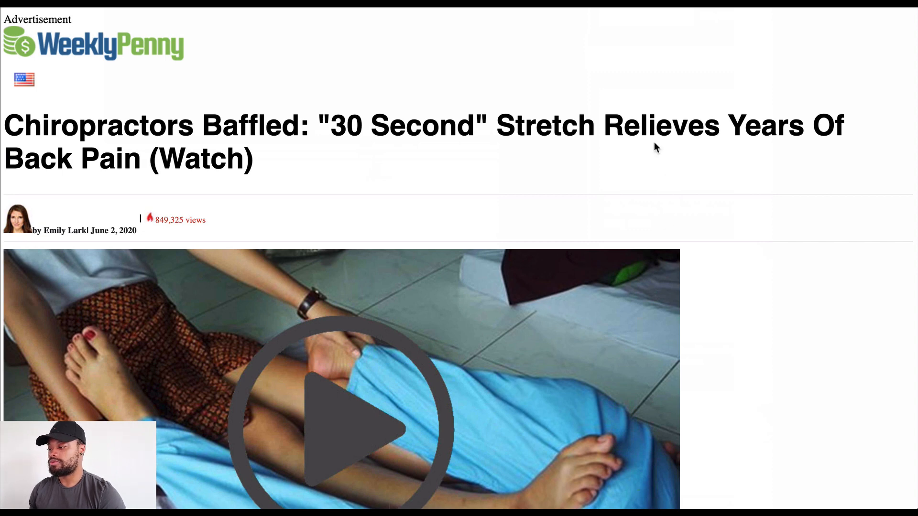
pyautogui.moveTo(655, 142); pyautogui.dragTo(656, 146)
pyautogui.click(570, 121)
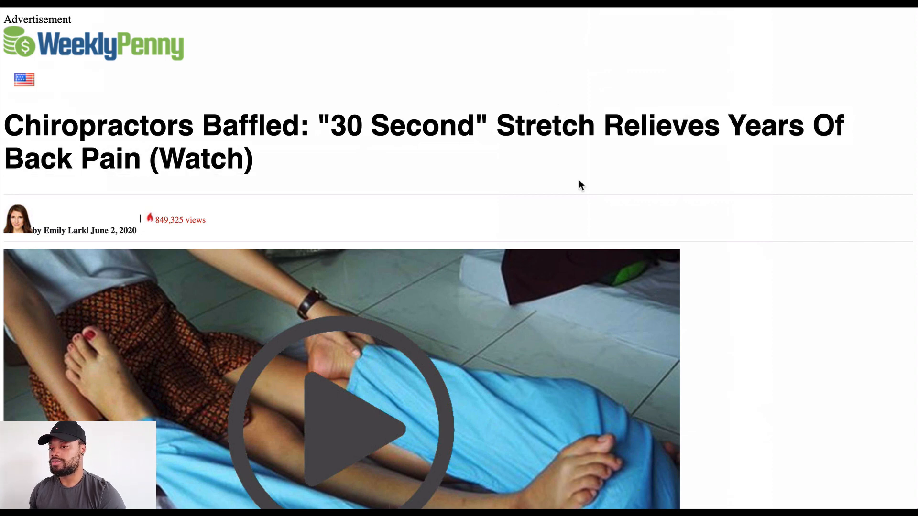
pyautogui.scroll(-5, 578, 182)
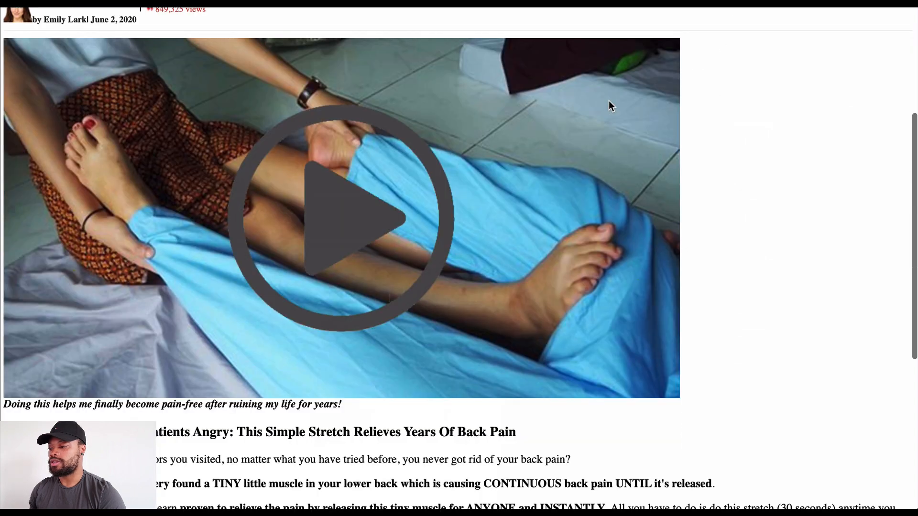
pyautogui.scroll(-7, 608, 103)
pyautogui.scroll(12, 609, 104)
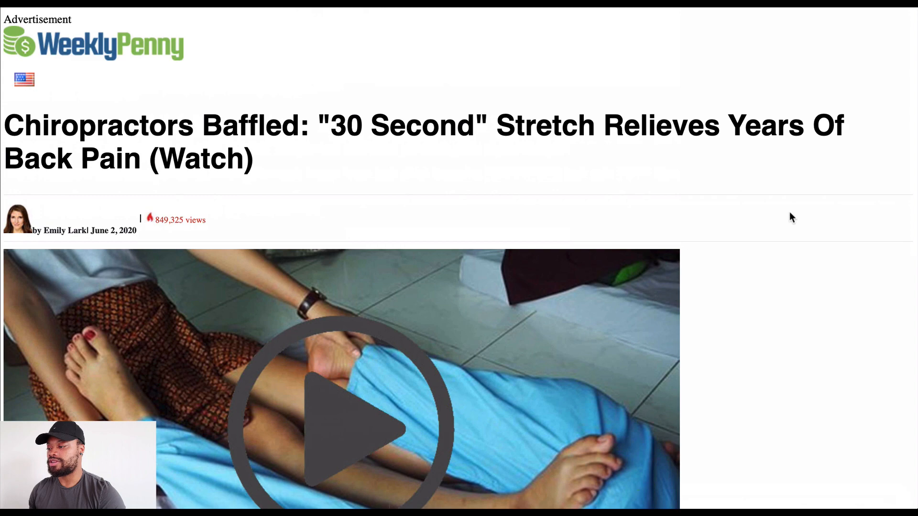
pyautogui.scroll(-2, 791, 218)
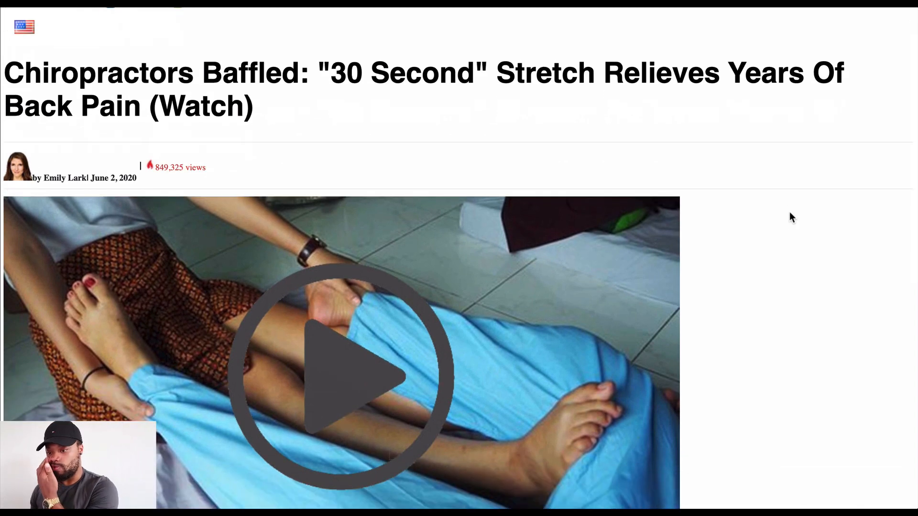
pyautogui.scroll(-2, 790, 213)
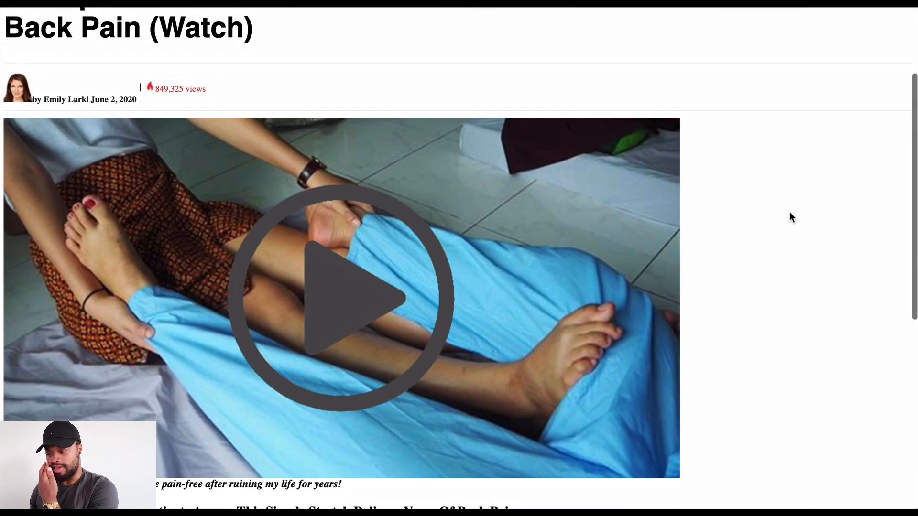
pyautogui.scroll(-8, 791, 217)
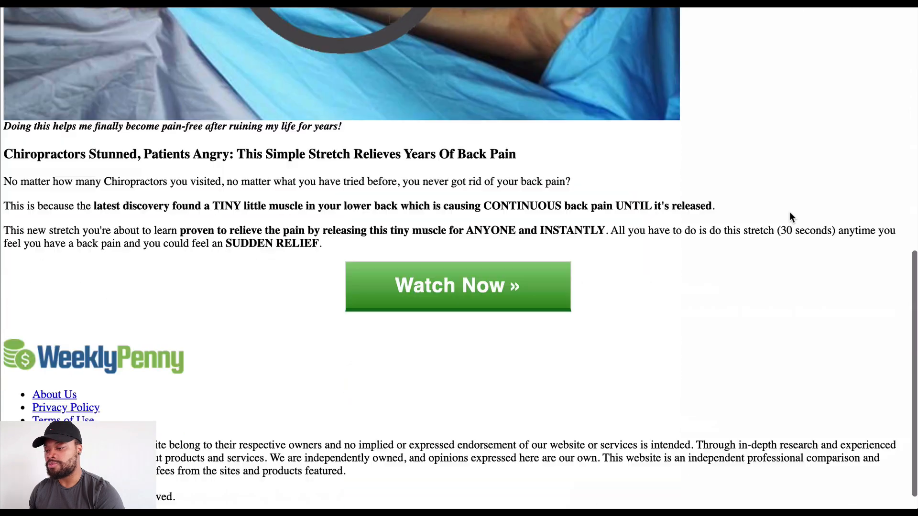
pyautogui.scroll(1, 790, 216)
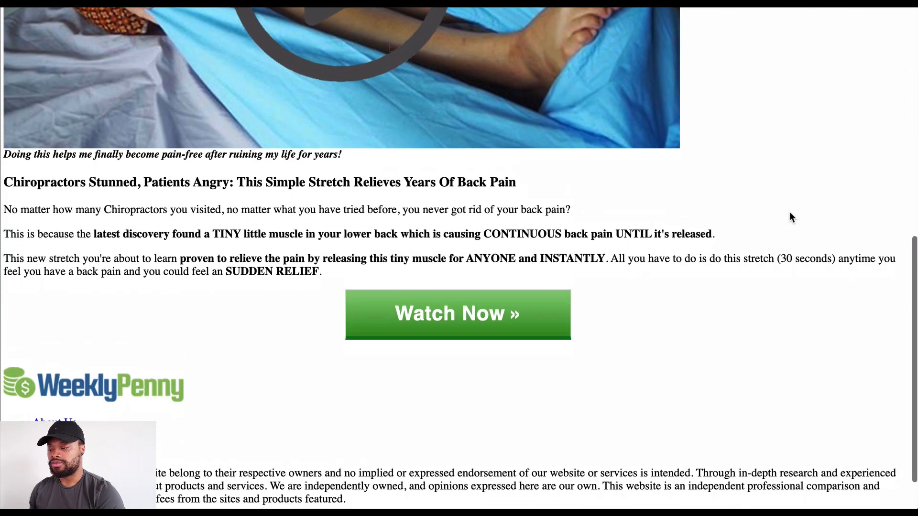
pyautogui.scroll(2, 790, 211)
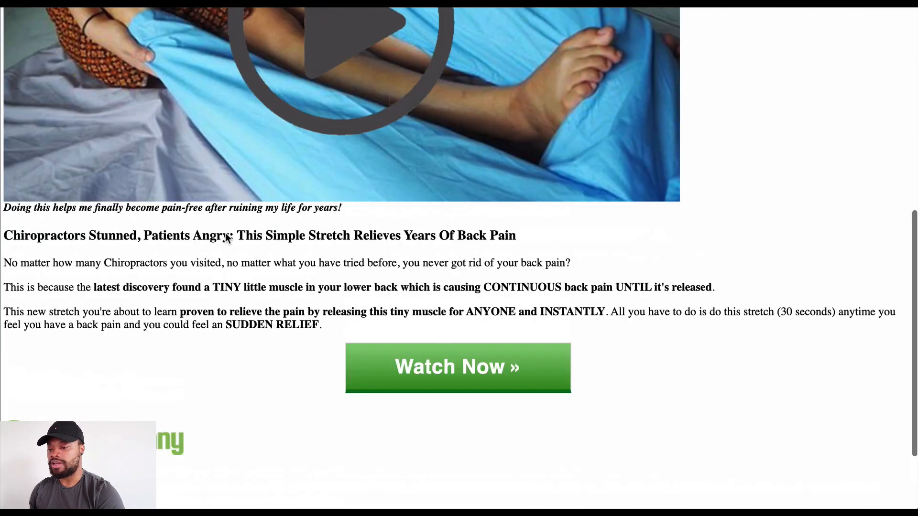
pyautogui.scroll(8, 712, 237)
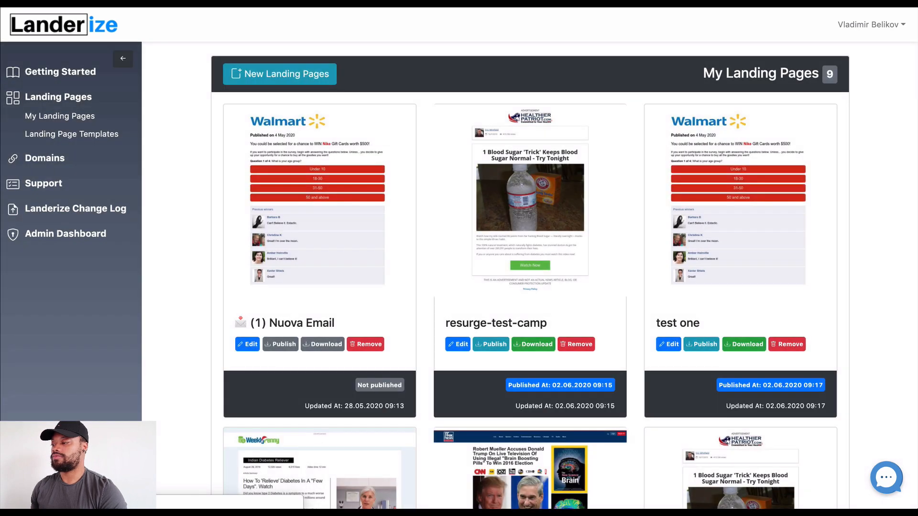
# - Browse Landerize's 18 landing page templates, including Nutra VSL 1
pyautogui.click(77, 137)
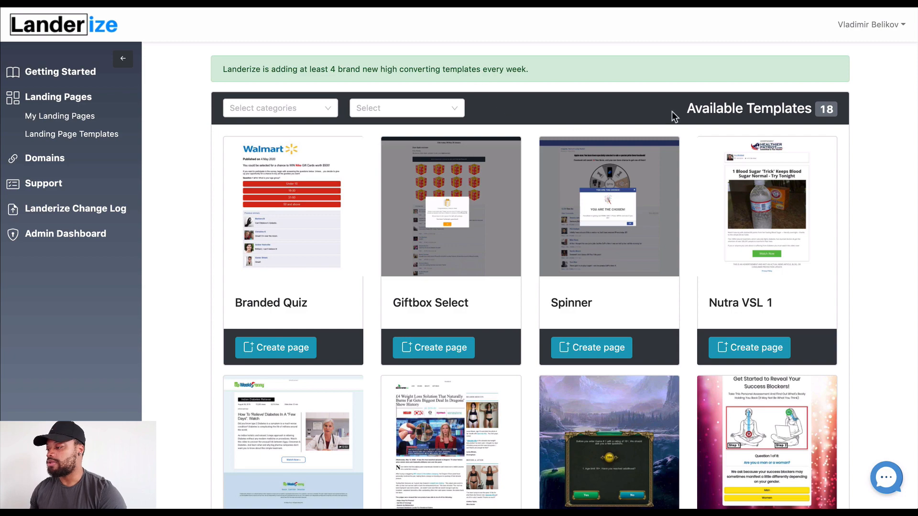
pyautogui.scroll(-1, 672, 115)
pyautogui.scroll(-15, 672, 112)
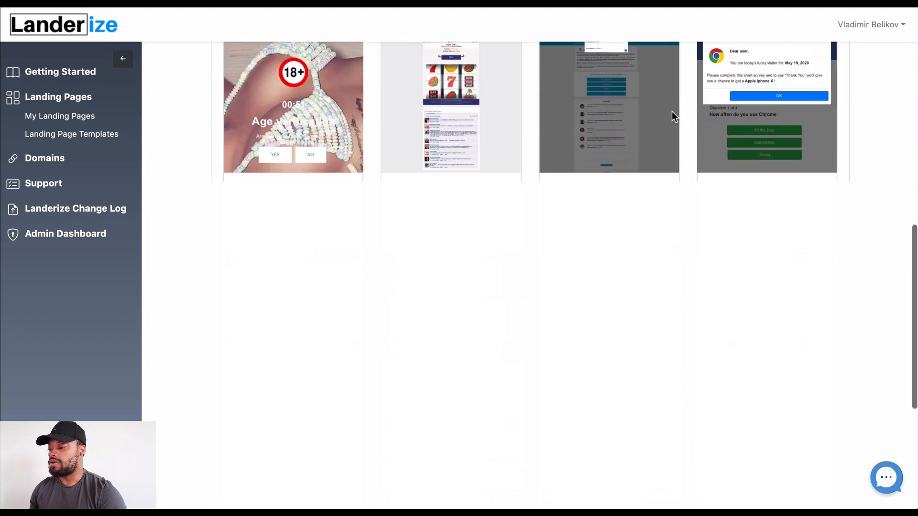
pyautogui.scroll(-3, 672, 115)
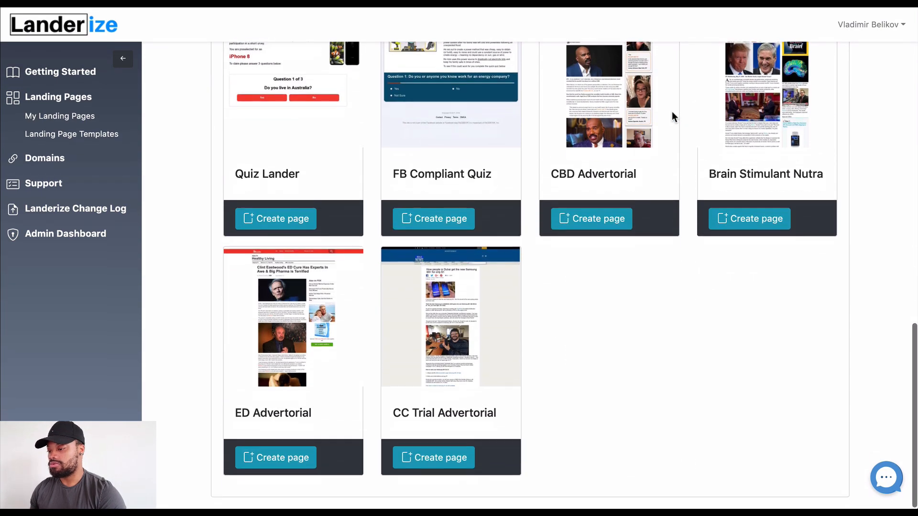
pyautogui.scroll(12, 672, 115)
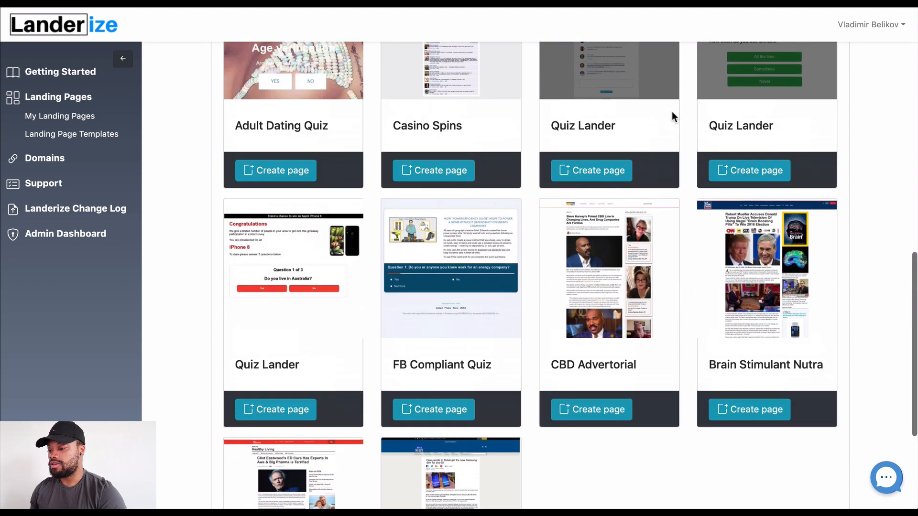
pyautogui.scroll(3, 672, 114)
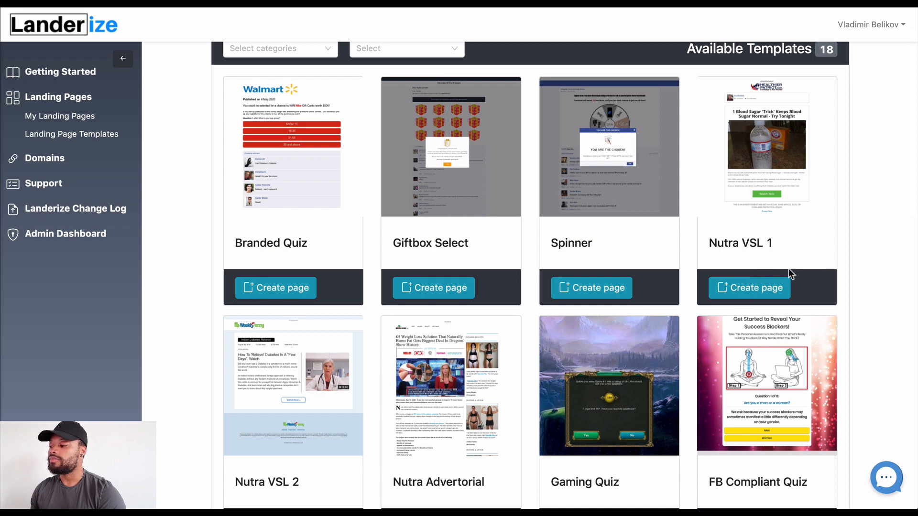
# - Create a landing page named back-pain-test from the Nutra VSL 1 template
pyautogui.click(766, 287)
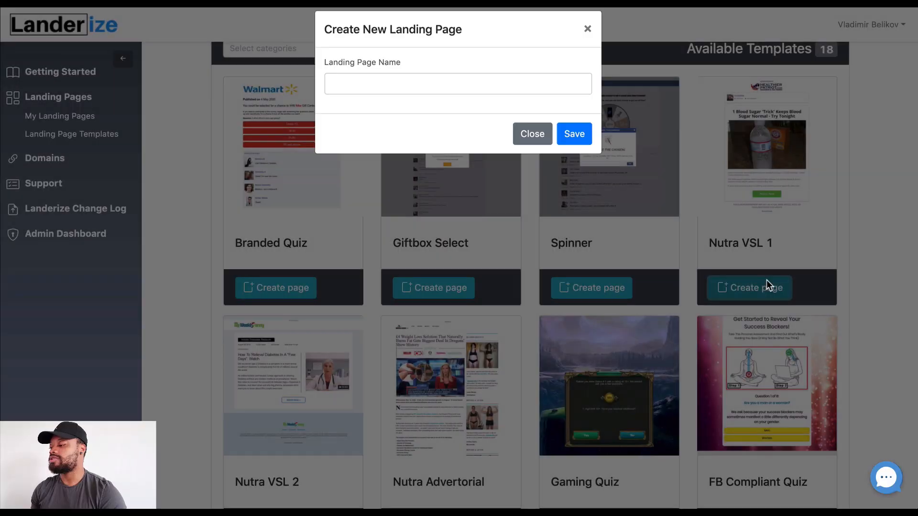
pyautogui.click(451, 102)
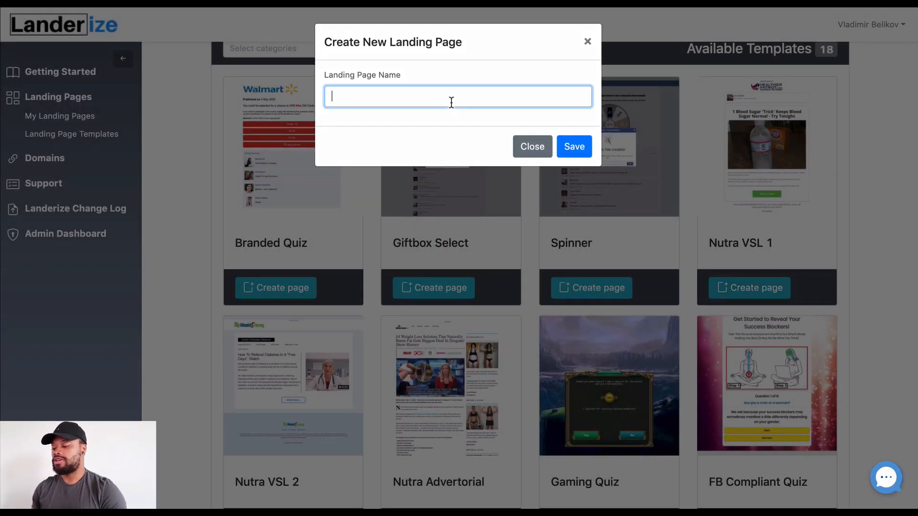
pyautogui.write('back-pai')
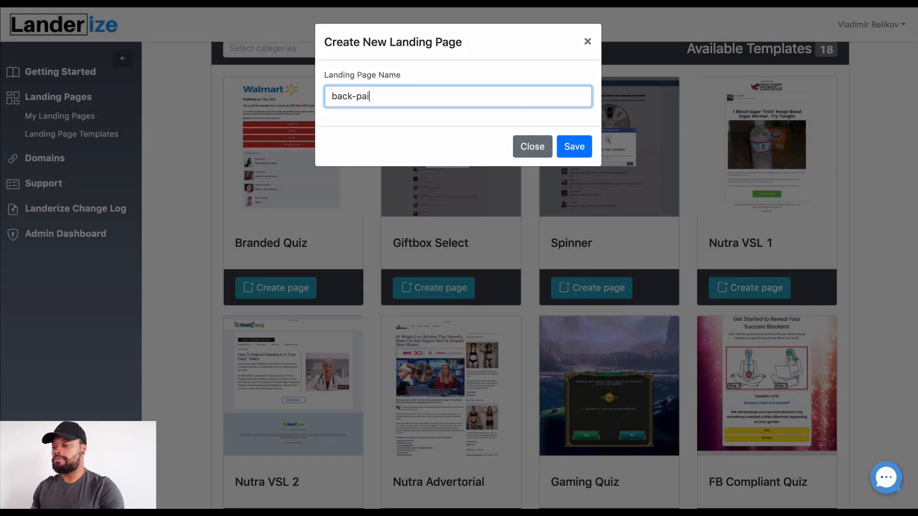
pyautogui.write('n-test')
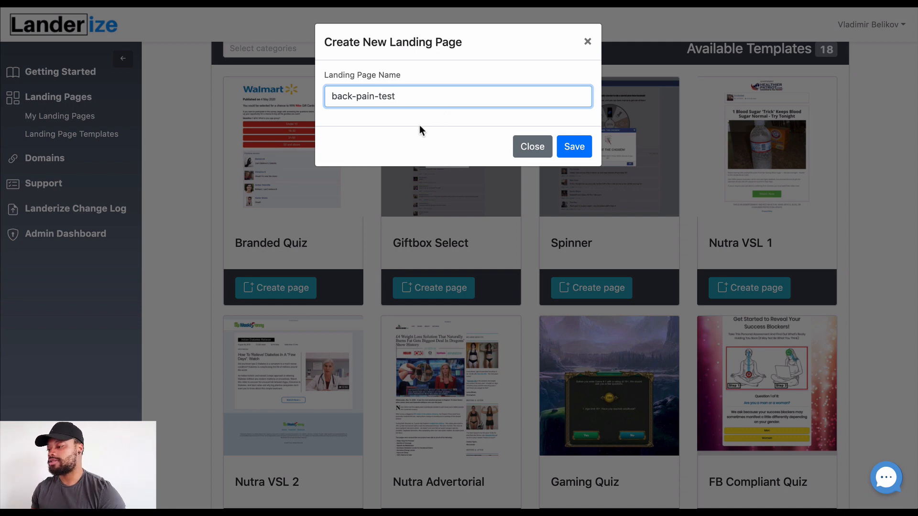
pyautogui.click(568, 149)
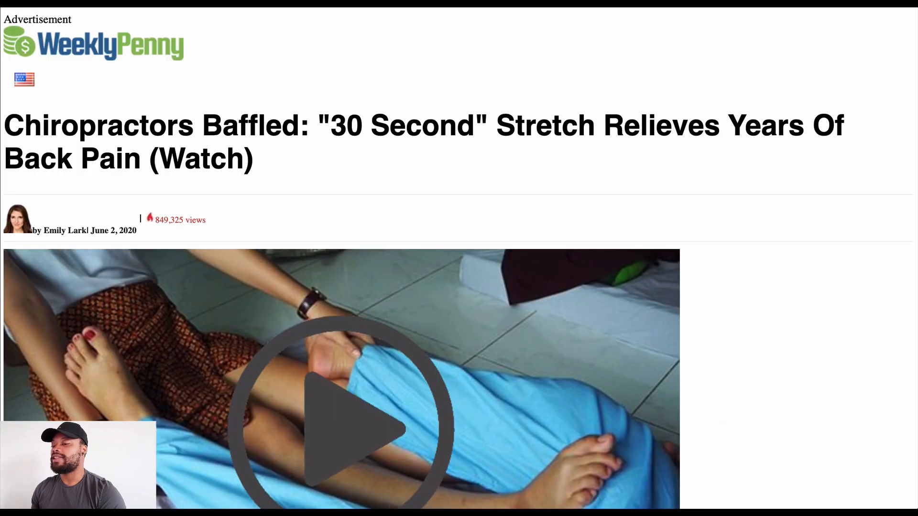
# - Review the Clickbank (Back Pain) downloads, checking the author headshot and stretching video thumbnail
pyautogui.scroll(-1, 545, 120)
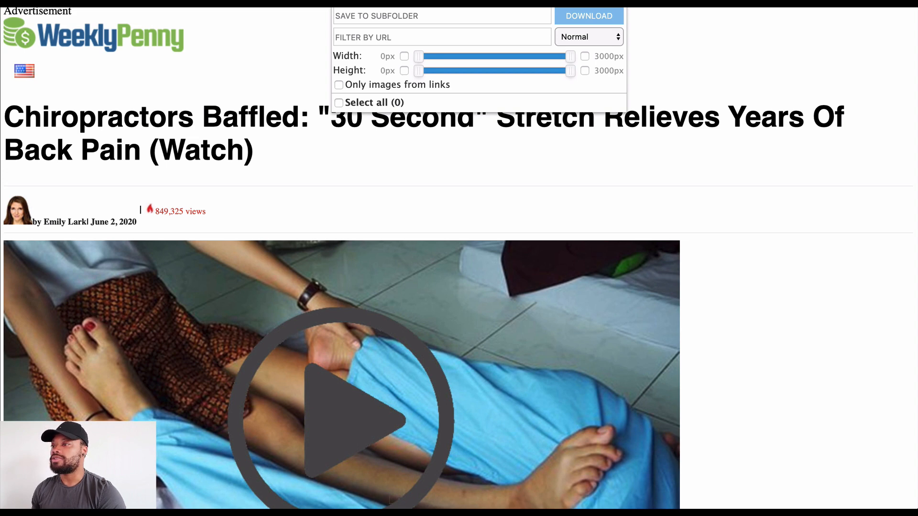
pyautogui.moveTo(318, 7); pyautogui.dragTo(414, 95)
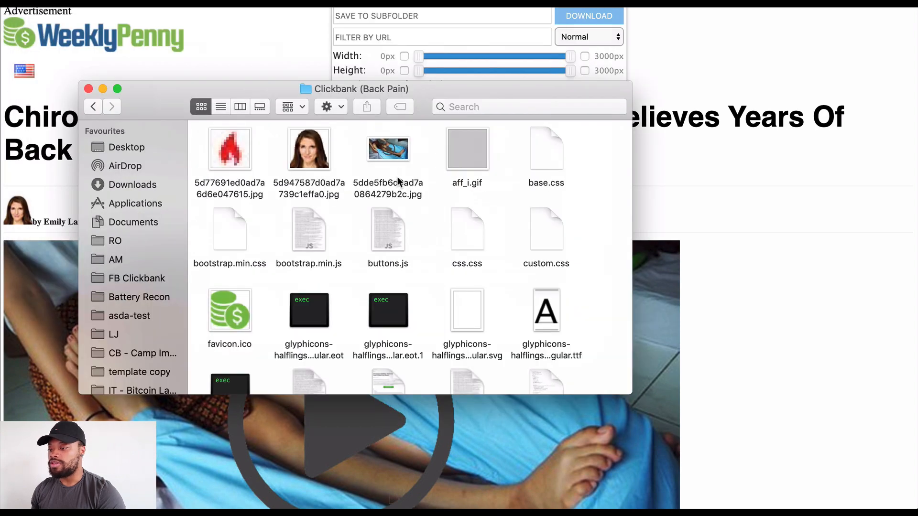
pyautogui.click(317, 156)
pyautogui.click(390, 156)
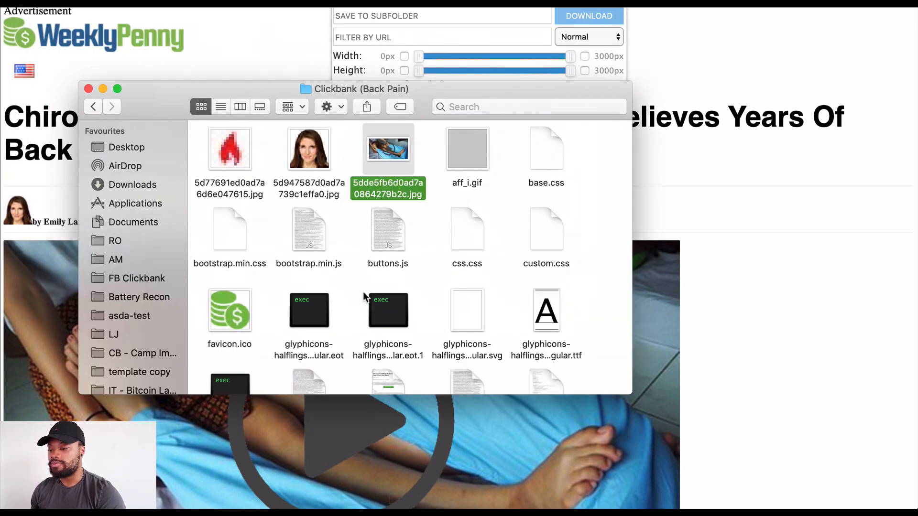
pyautogui.scroll(-10, 363, 296)
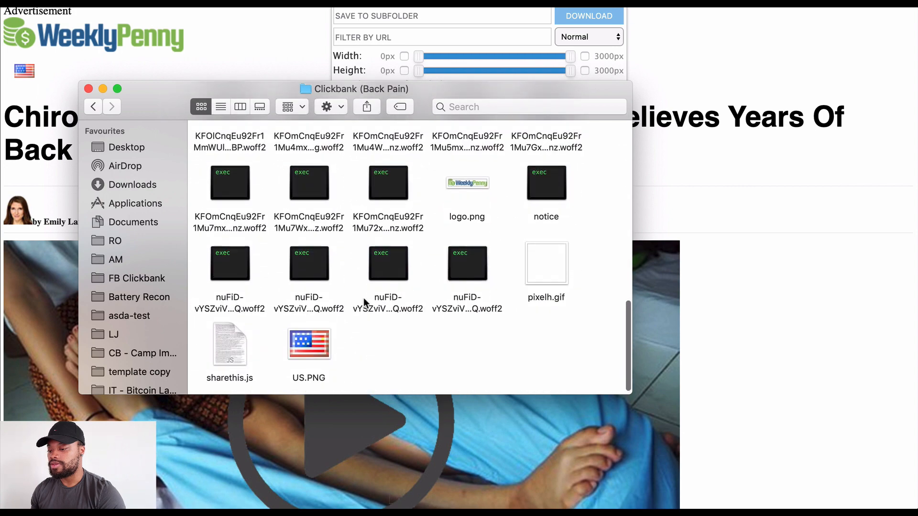
pyautogui.scroll(5, 364, 297)
pyautogui.scroll(-5, 363, 297)
pyautogui.scroll(4, 364, 296)
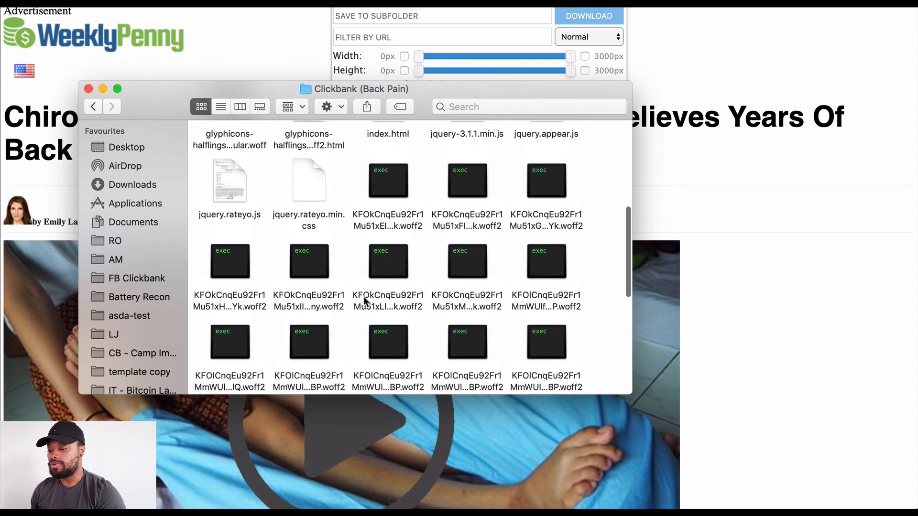
pyautogui.scroll(-5, 364, 296)
pyautogui.scroll(10, 363, 297)
# - Close the image downloader popup and select the full WeeklyPenny article headline
pyautogui.press('Left')
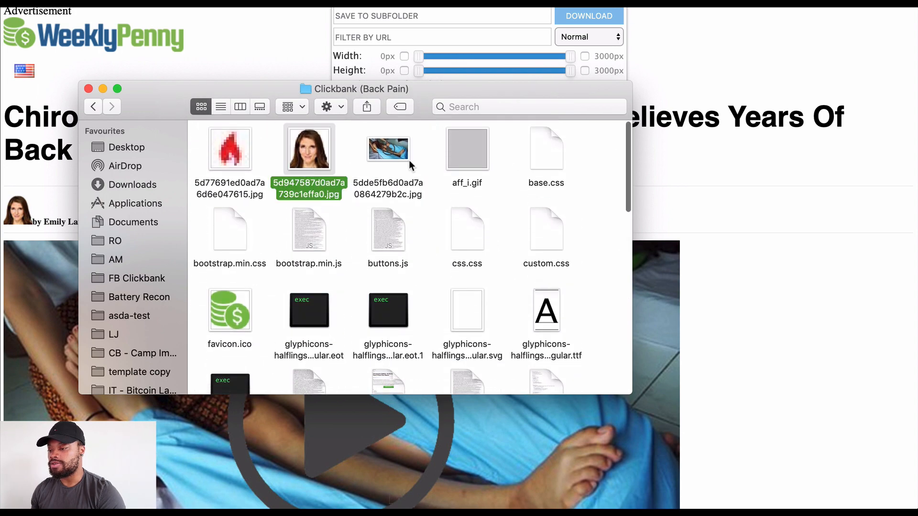
pyautogui.click(391, 162)
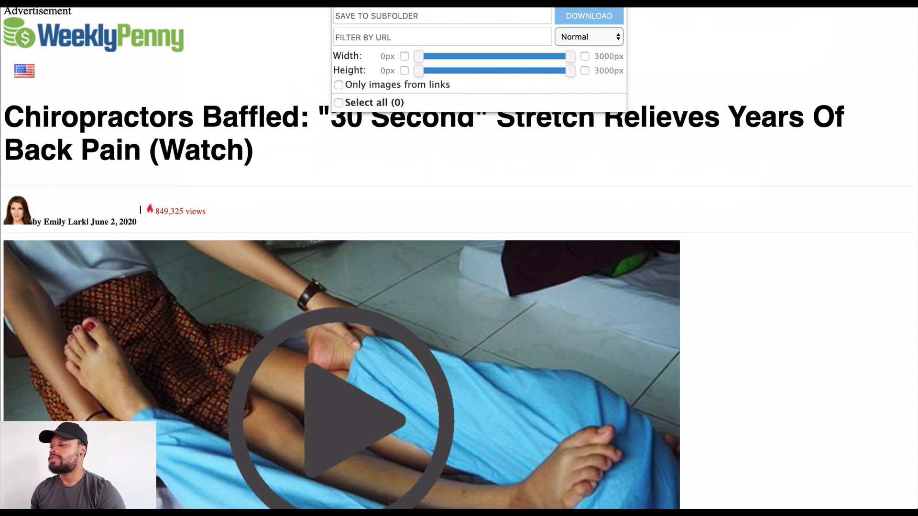
pyautogui.click(703, 88)
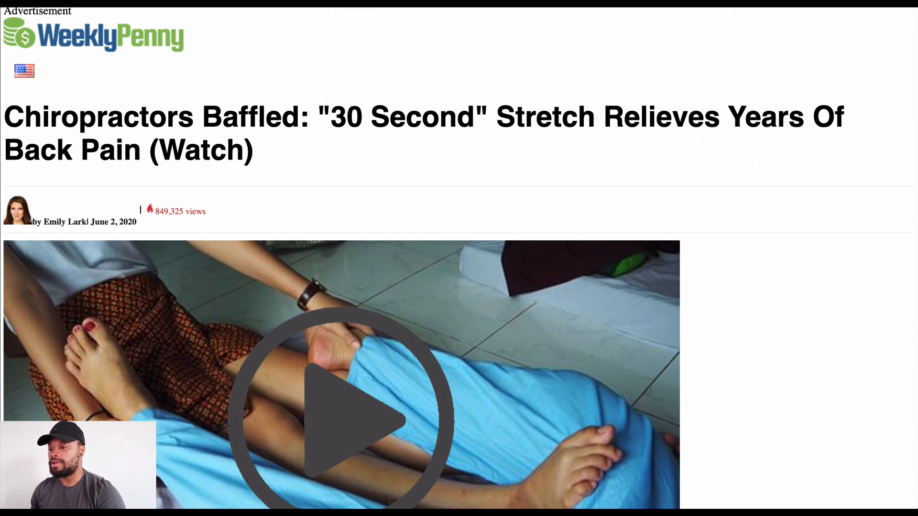
pyautogui.moveTo(276, 158); pyautogui.dragTo(18, 101)
pyautogui.hotkey('ctrl', 'c')
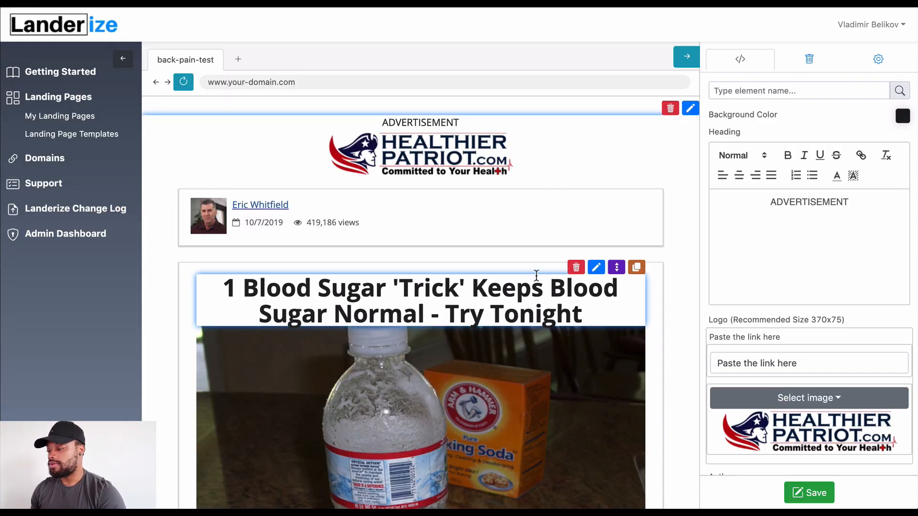
# - Replace the headline with 'Chiropractors Baffled: "30 Second" Stretch Relieves Years Of Back Pain (Watch)', centred
pyautogui.click(596, 267)
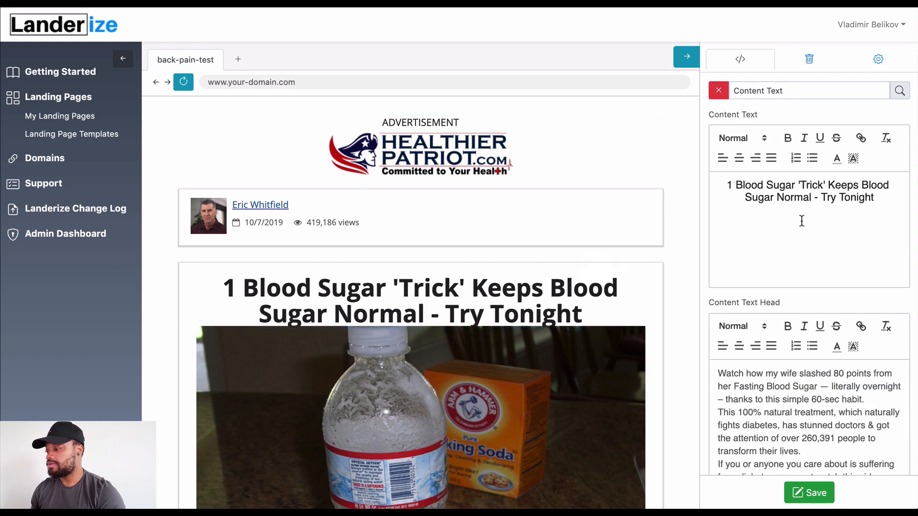
pyautogui.click(815, 198)
pyautogui.hotkey('ctrl', 'a')
pyautogui.hotkey('ctrl', 'v')
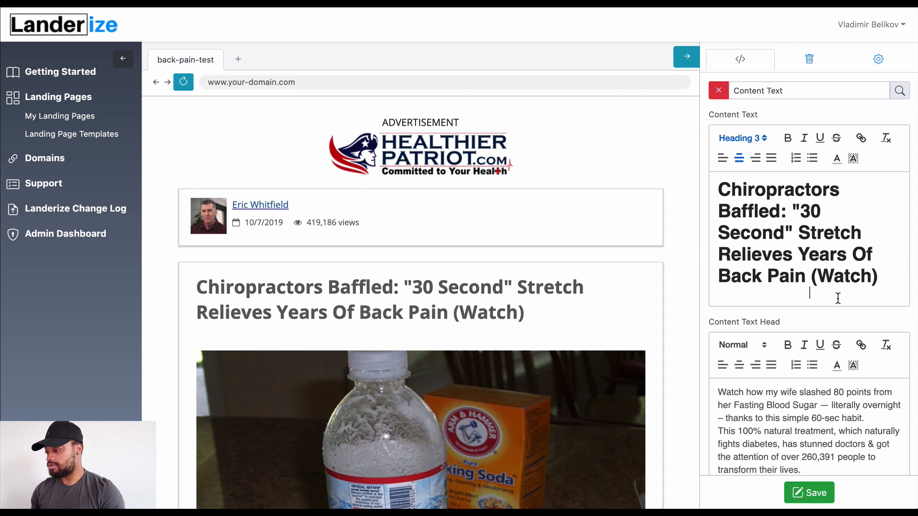
pyautogui.press('BackSpace')
pyautogui.hotkey('ctrl', 'a')
pyautogui.click(888, 282)
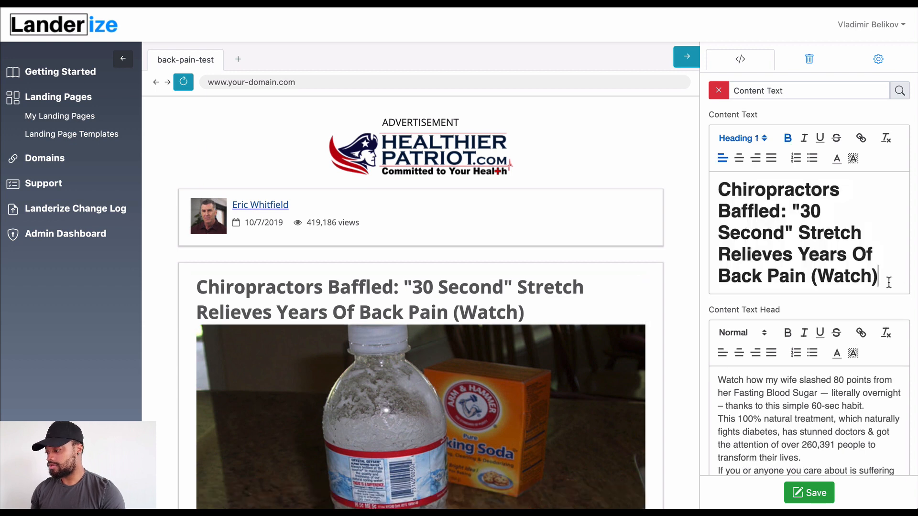
pyautogui.press('Return')
pyautogui.click(882, 281)
pyautogui.hotkey('ctrl', 'a')
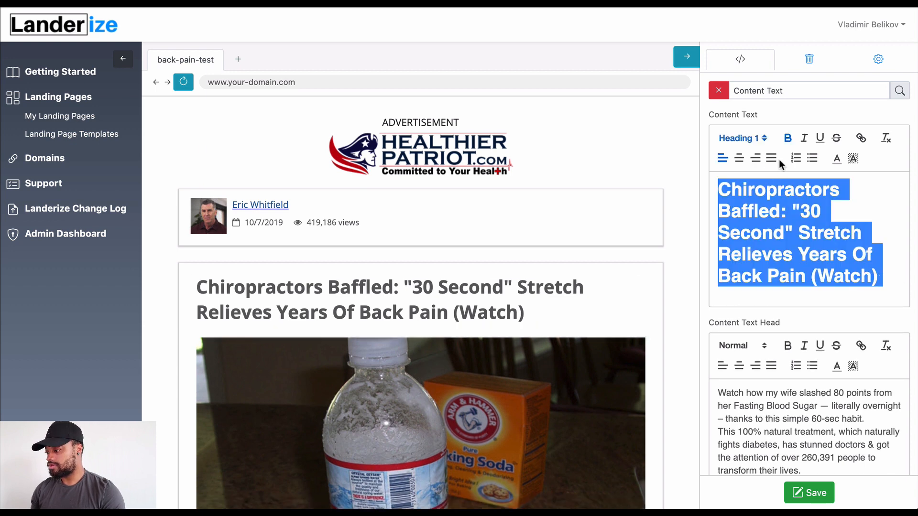
pyautogui.click(739, 158)
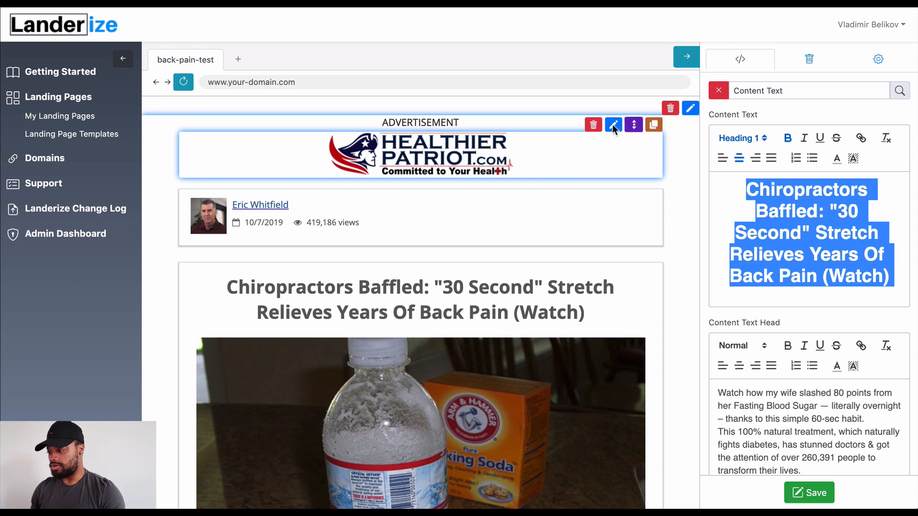
# - Delete the Healthier Patriot logo and ADVERTISEMENT blocks from the page
pyautogui.click(593, 126)
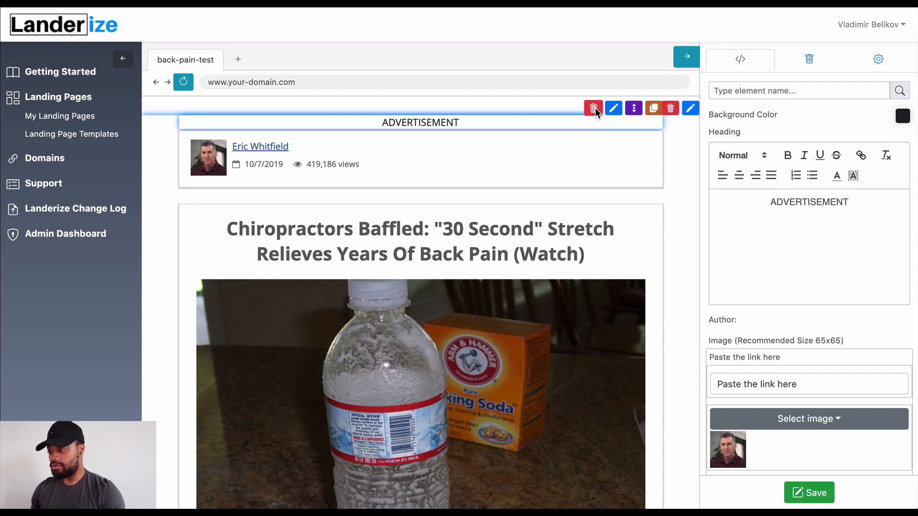
pyautogui.click(595, 110)
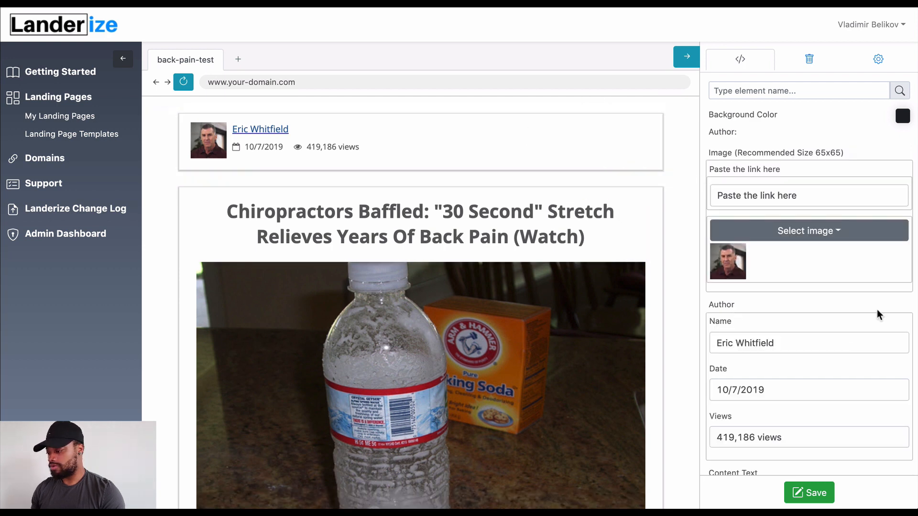
pyautogui.click(822, 236)
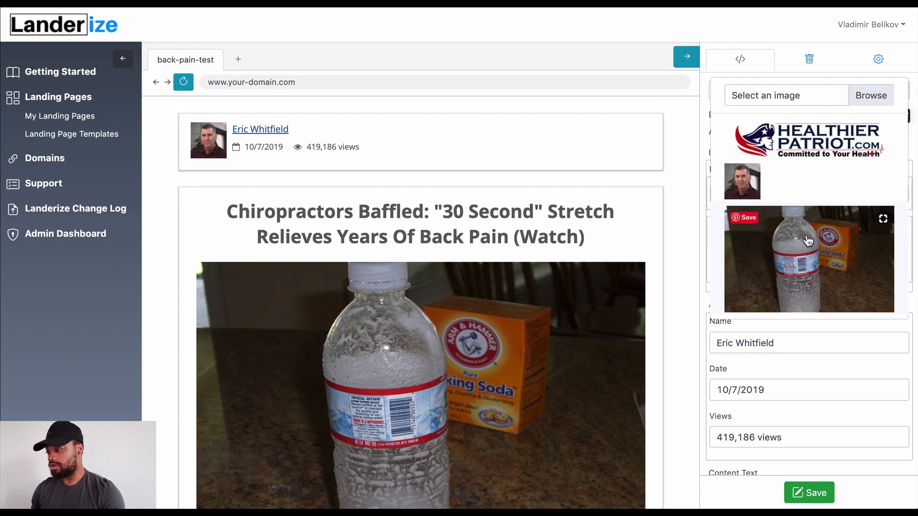
# - Browse the computer's folders for a new author image
pyautogui.click(869, 97)
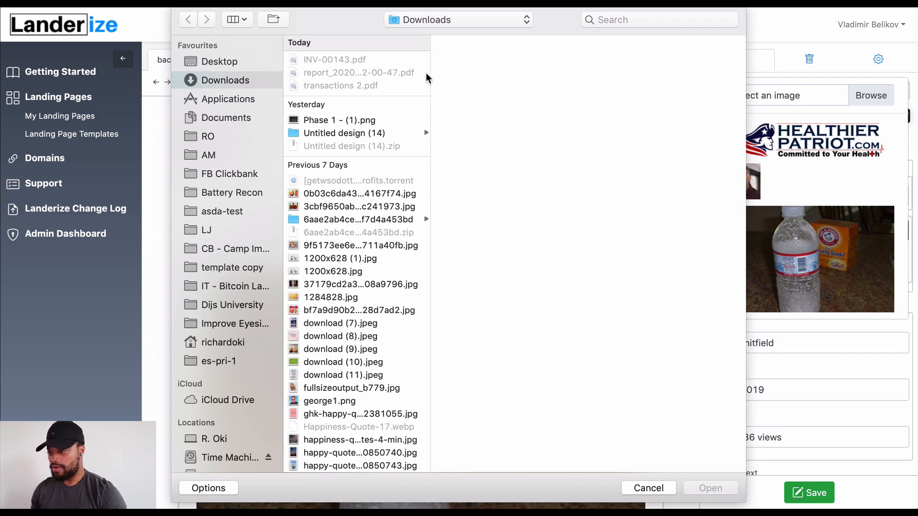
pyautogui.scroll(-3, 426, 73)
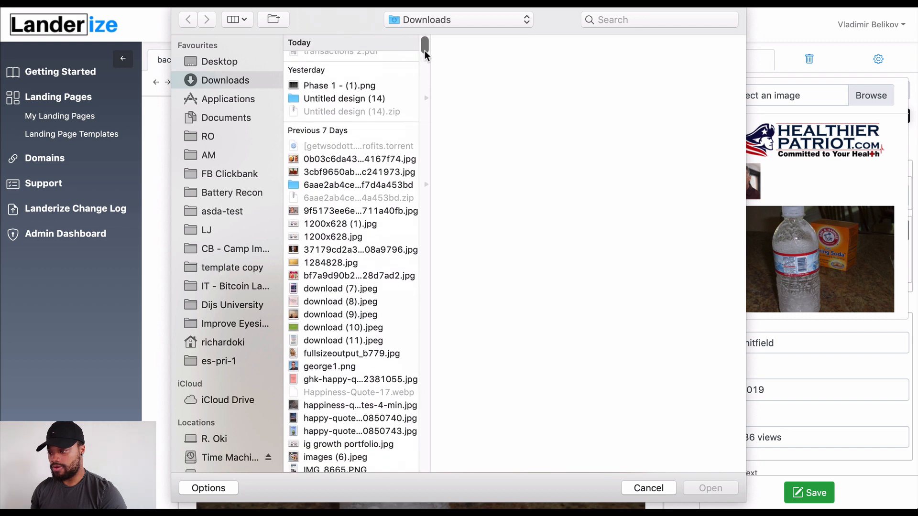
pyautogui.scroll(3, 425, 50)
pyautogui.moveTo(424, 47); pyautogui.dragTo(431, 467)
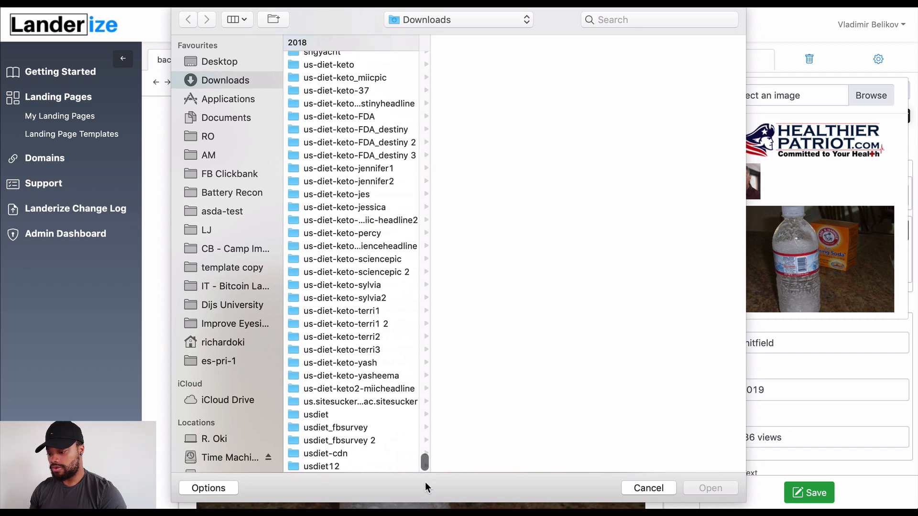
pyautogui.scroll(10, 423, 460)
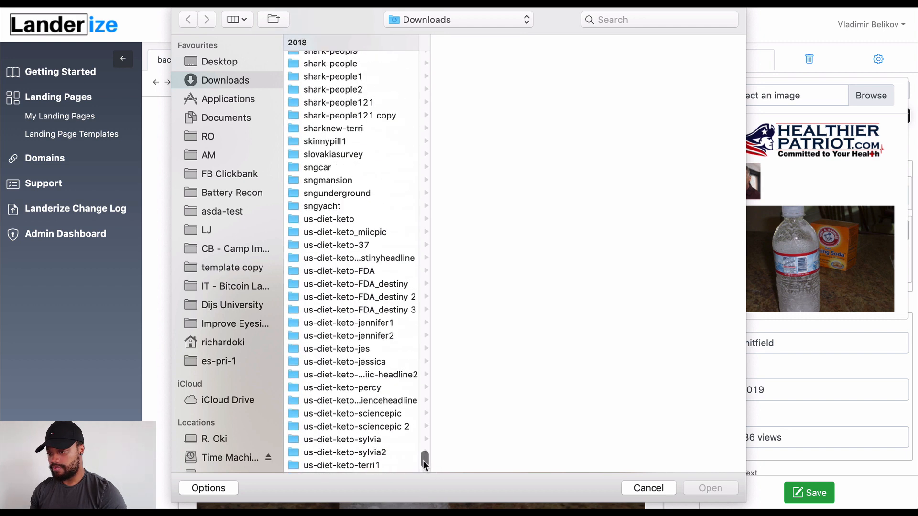
pyautogui.scroll(20, 426, 439)
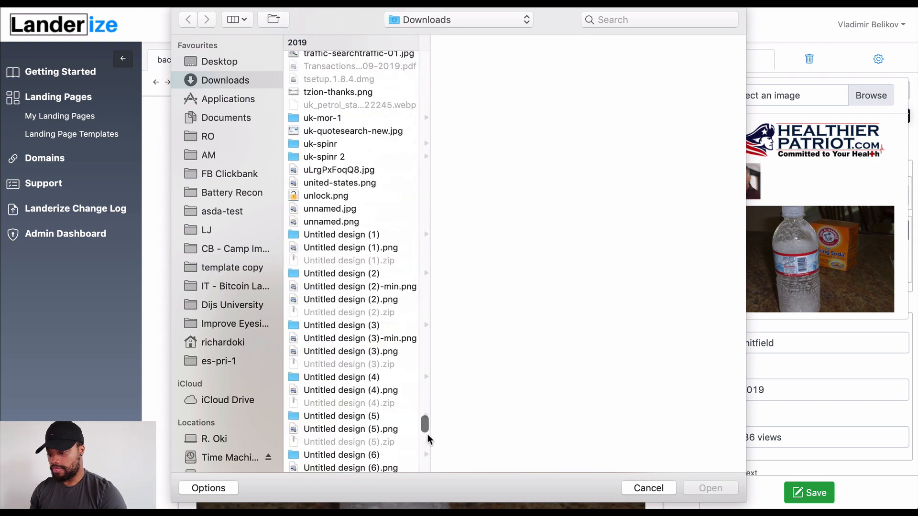
pyautogui.moveTo(429, 443); pyautogui.dragTo(428, 478)
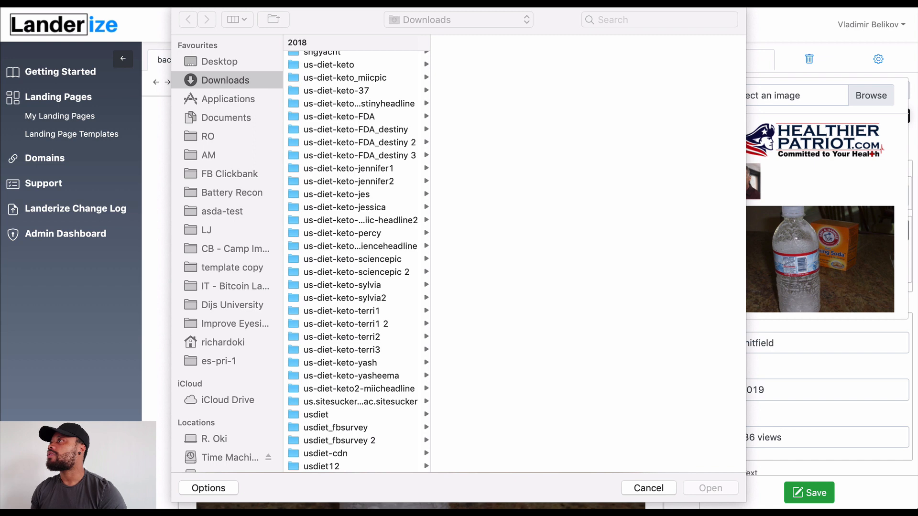
pyautogui.scroll(1, 357, 262)
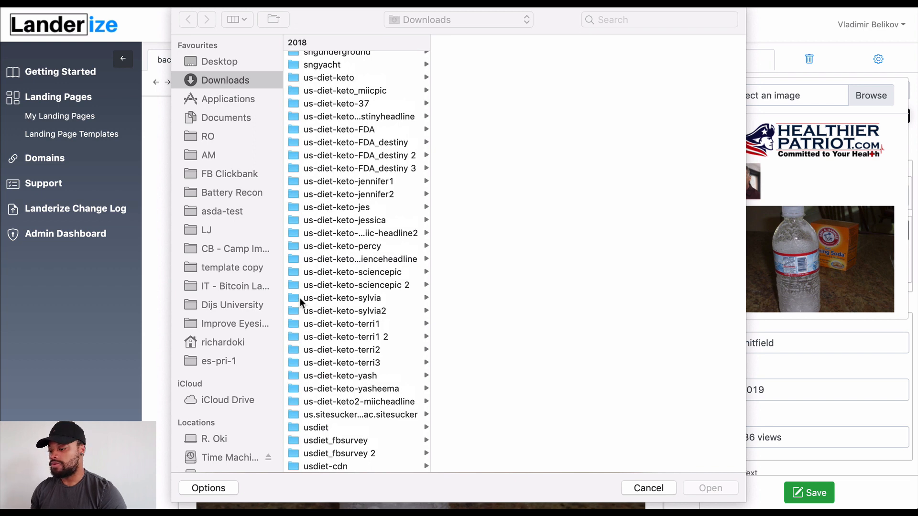
pyautogui.scroll(7, 429, 445)
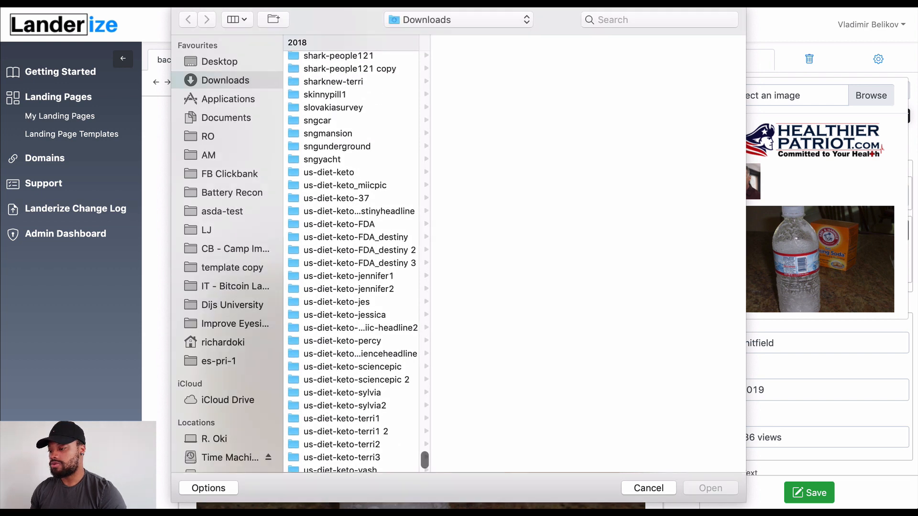
pyautogui.moveTo(426, 461); pyautogui.dragTo(432, 35)
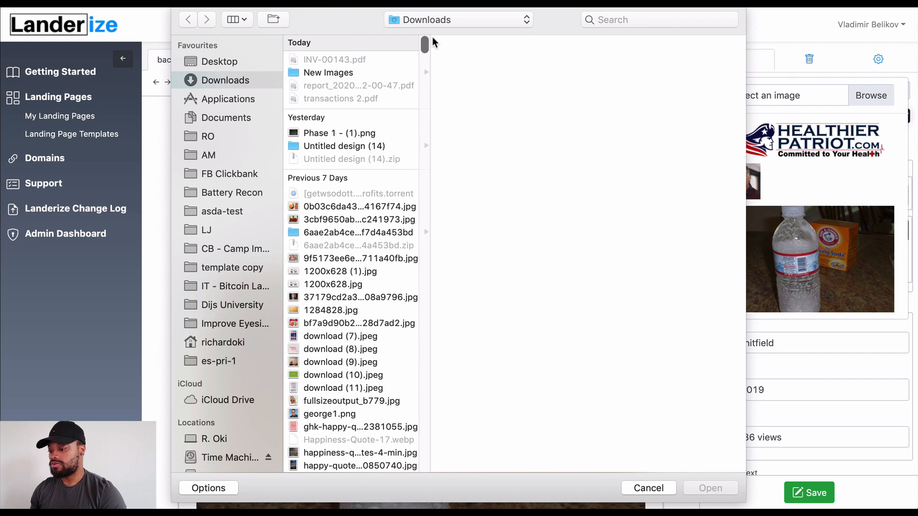
# - Open the woman's portrait from New Images > Clickbank (Back Pain) and dismiss the image picker
pyautogui.click(389, 73)
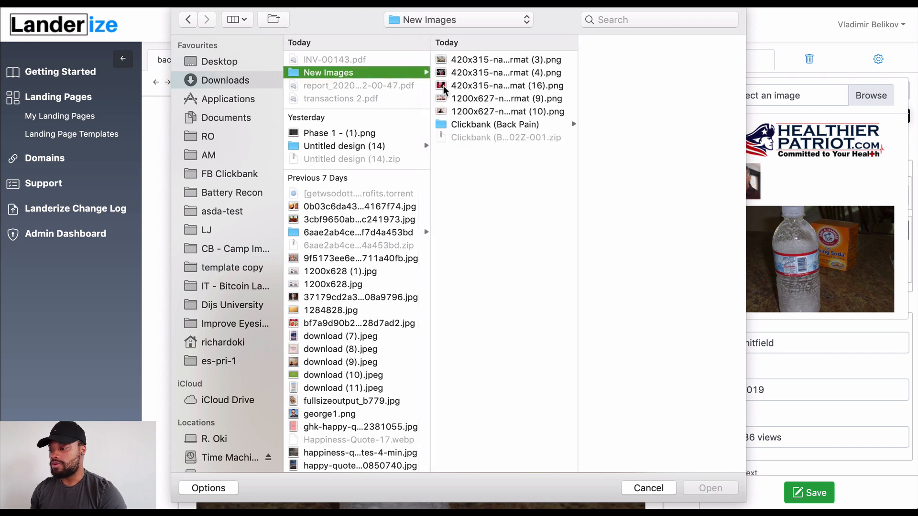
pyautogui.click(498, 125)
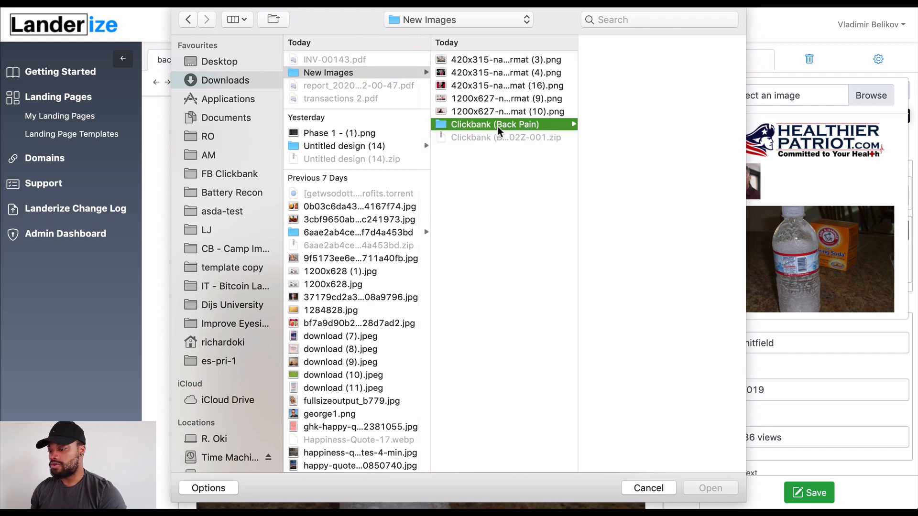
pyautogui.click(632, 74)
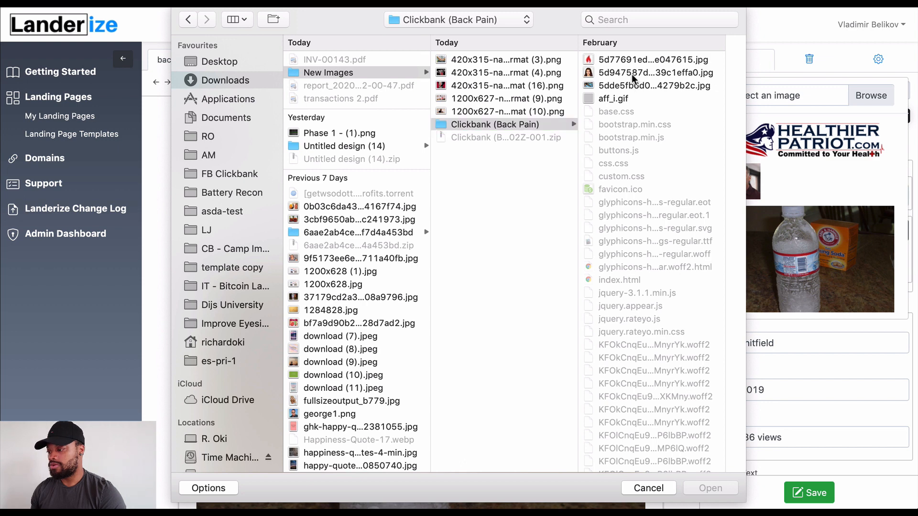
pyautogui.doubleClick(551, 75)
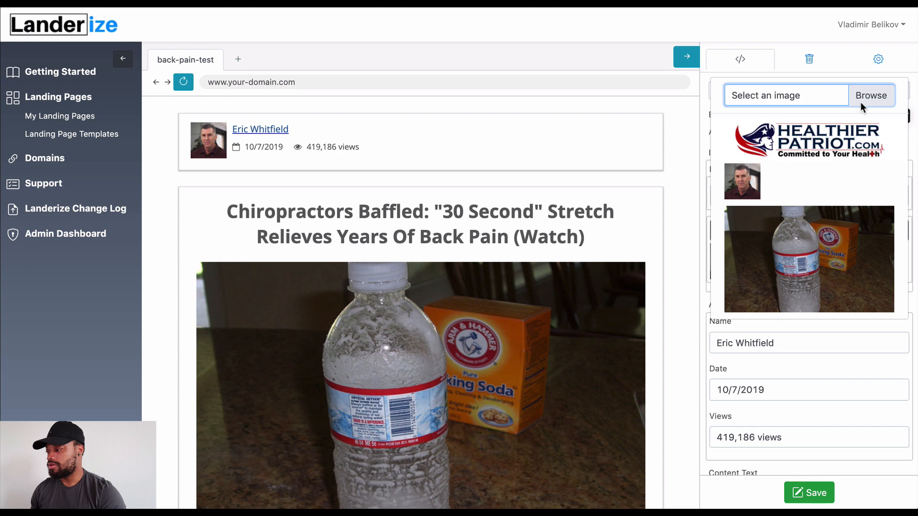
pyautogui.click(913, 106)
pyautogui.click(903, 114)
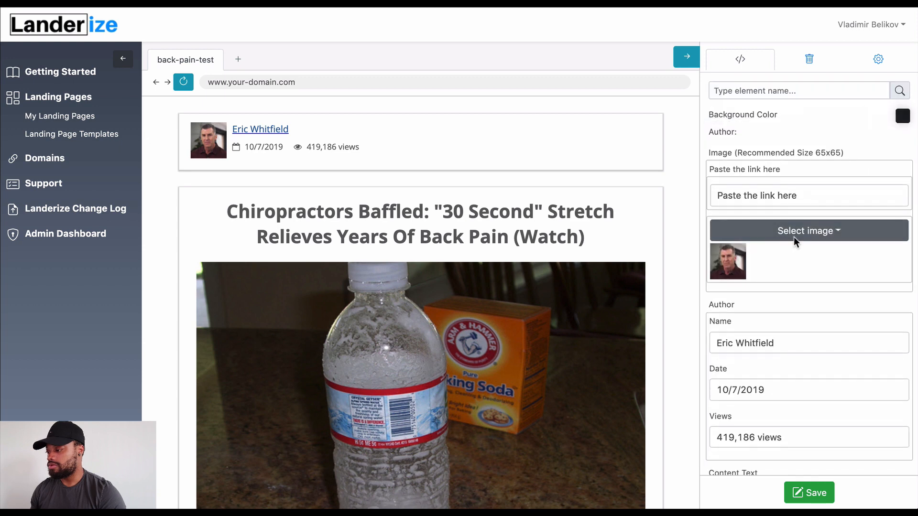
# - Set the author photo to the woman's portrait 5d947587d…jpg
pyautogui.scroll(-2, 769, 232)
pyautogui.click(788, 185)
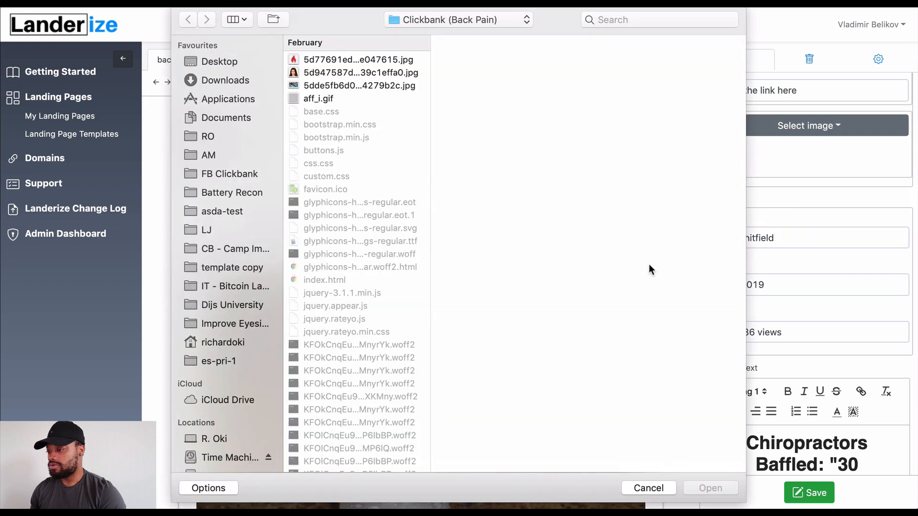
pyautogui.doubleClick(366, 71)
pyautogui.doubleClick(374, 74)
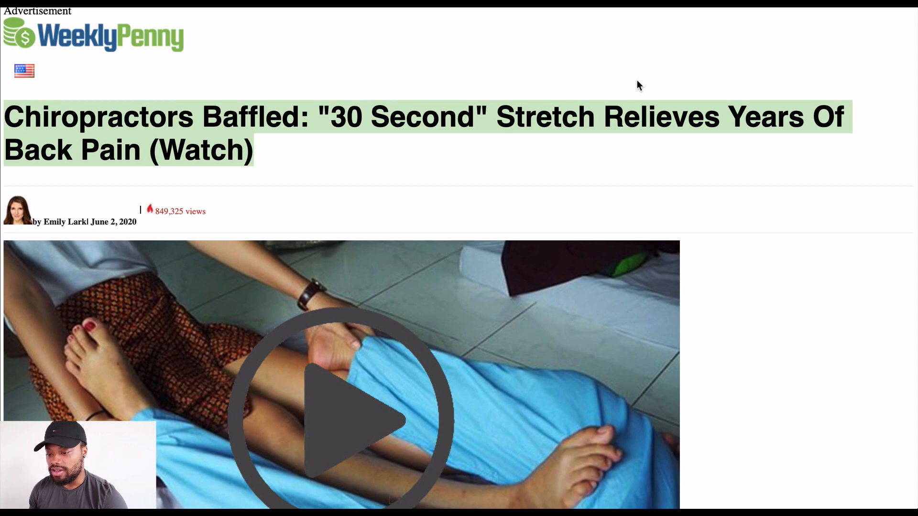
pyautogui.click(848, 3)
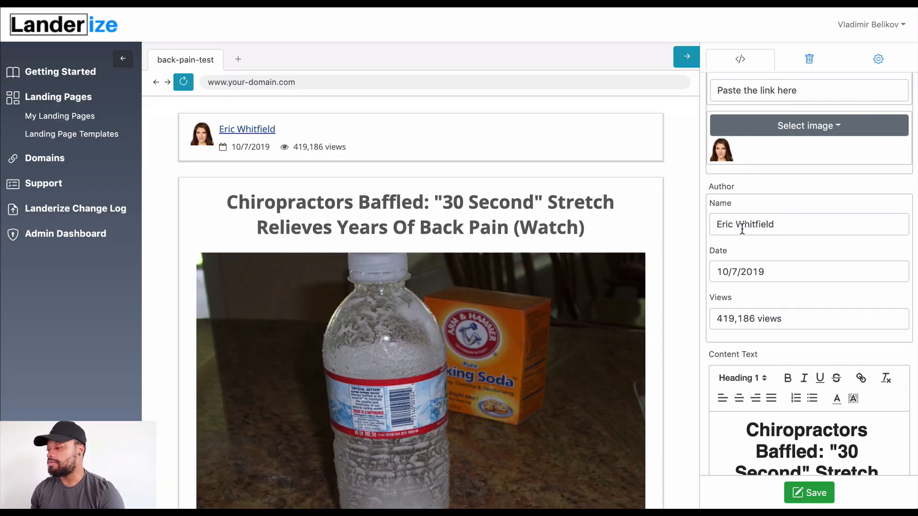
# - Replace the author name with the new female author's full name
pyautogui.click(732, 227)
pyautogui.tripleClick(732, 227)
pyautogui.write('Emily ')
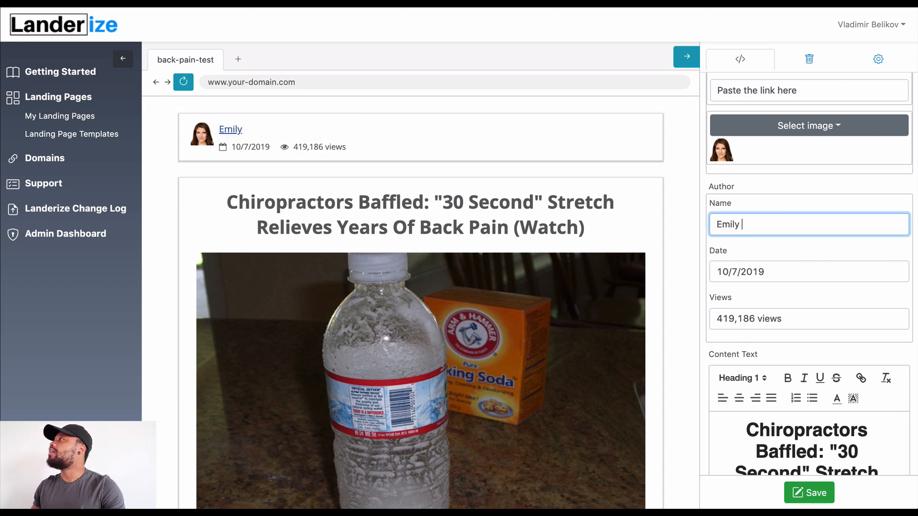
pyautogui.write('smith')
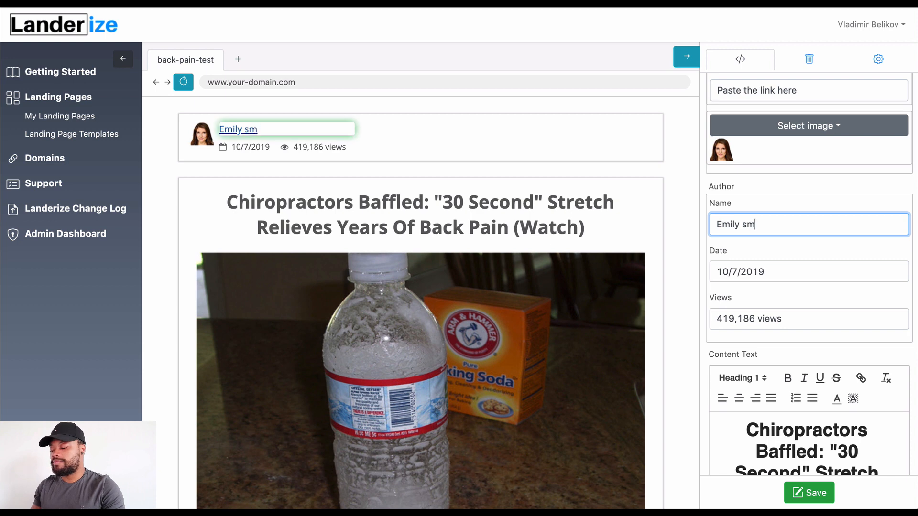
pyautogui.press('BackSpace')
pyautogui.press('BackSpace')
pyautogui.press('BackSpace')
pyautogui.press('BackSpace')
pyautogui.press('BackSpace')
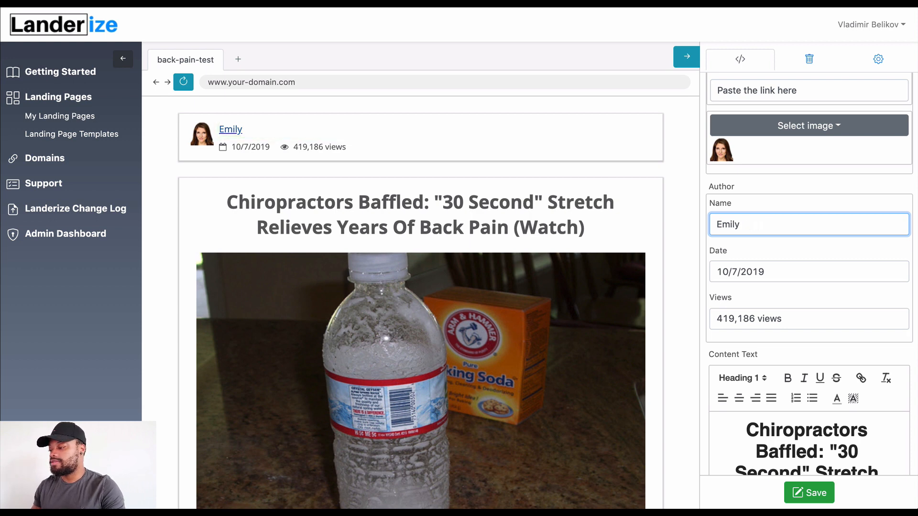
pyautogui.write('Davies')
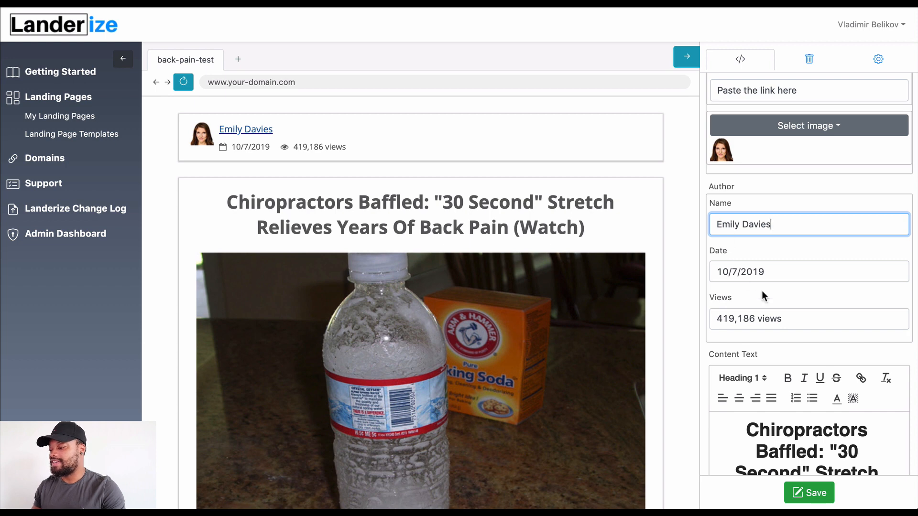
# - Set the byline date to 10/5/2020 and the view count to 277,186 views
pyautogui.moveTo(753, 273); pyautogui.dragTo(803, 274)
pyautogui.press('BackSpace')
pyautogui.write('20')
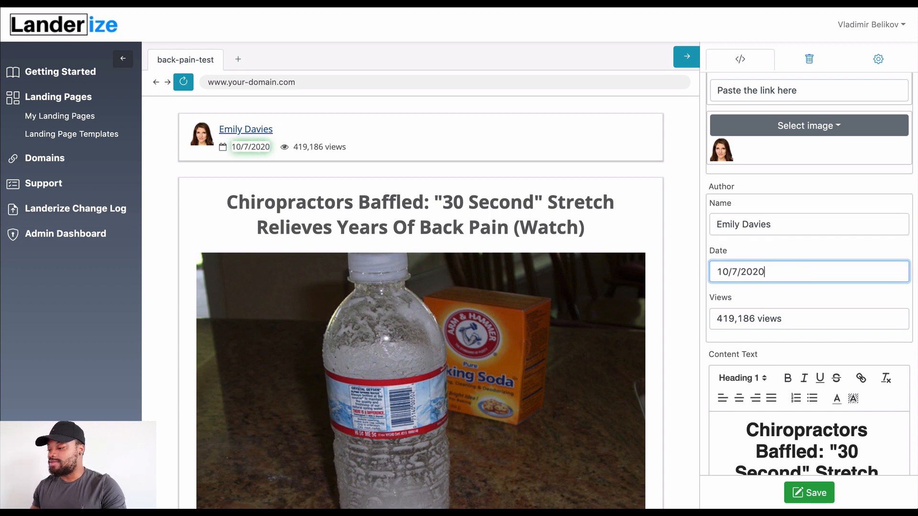
pyautogui.doubleClick(735, 272)
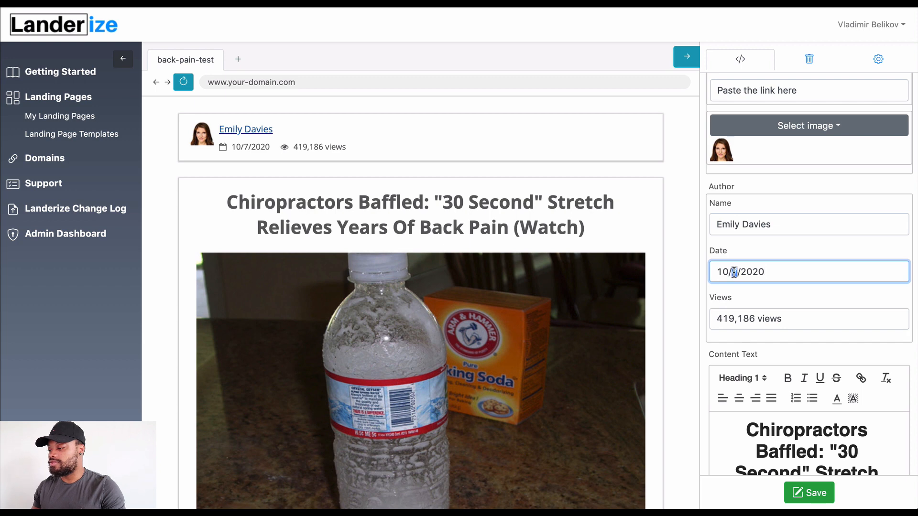
pyautogui.write('6')
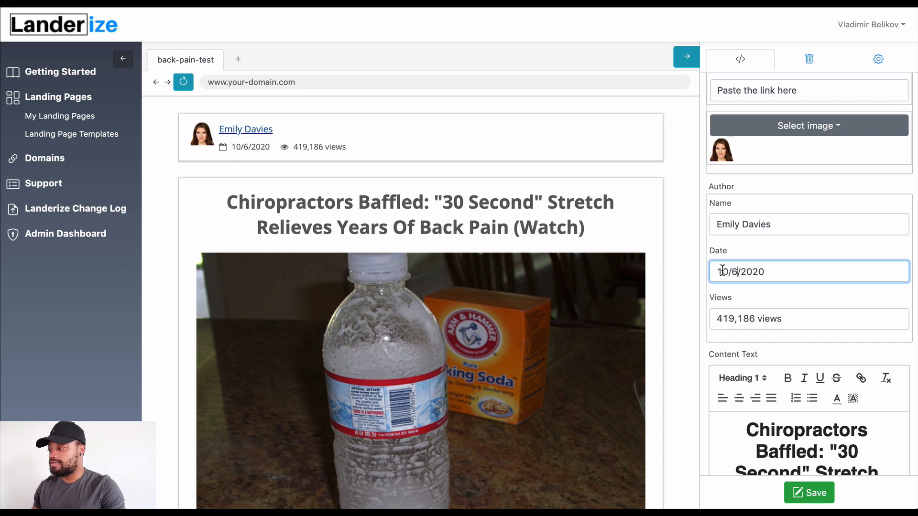
pyautogui.press('BackSpace')
pyautogui.write('5')
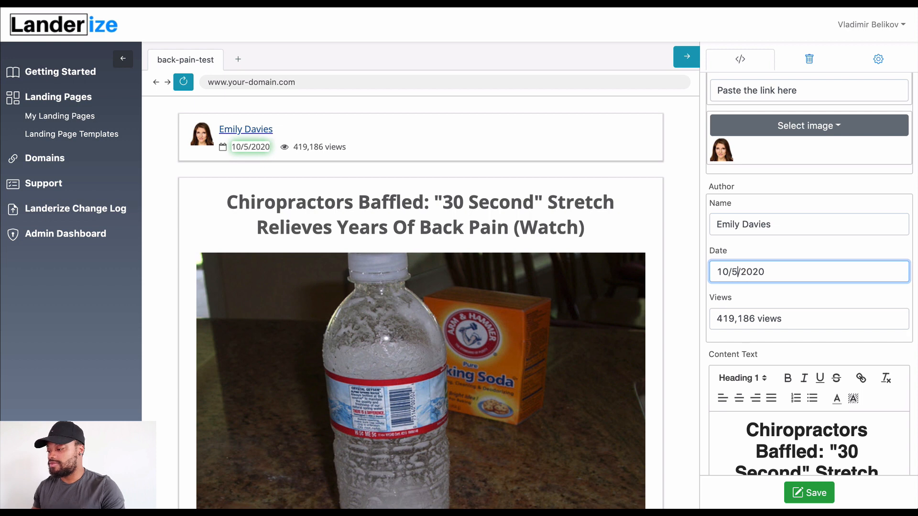
pyautogui.doubleClick(734, 319)
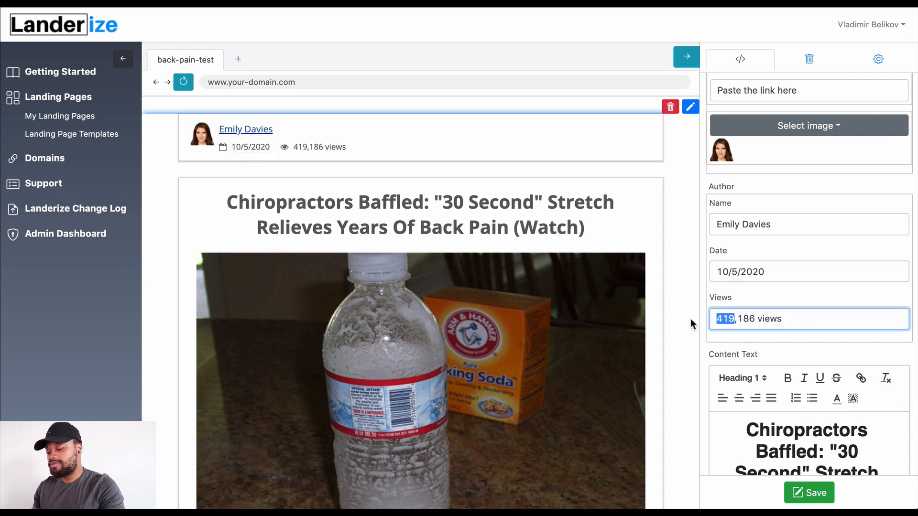
pyautogui.write('277')
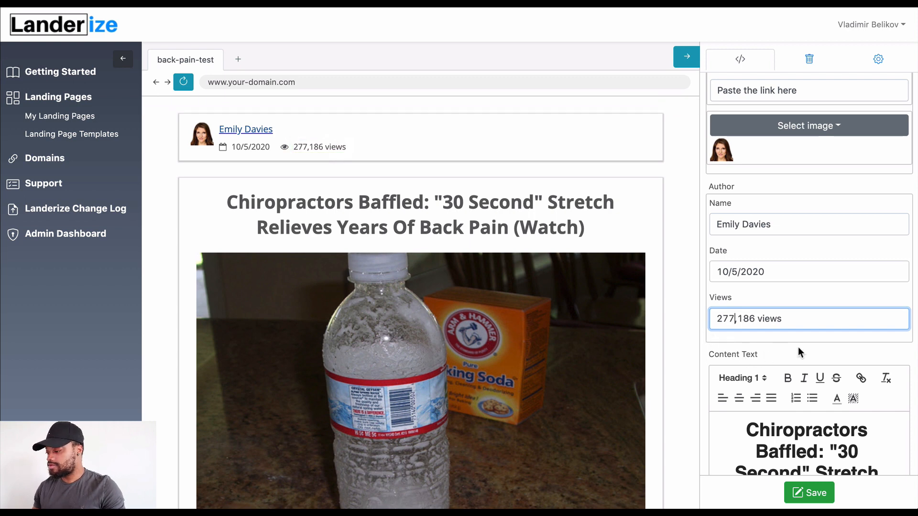
pyautogui.click(797, 346)
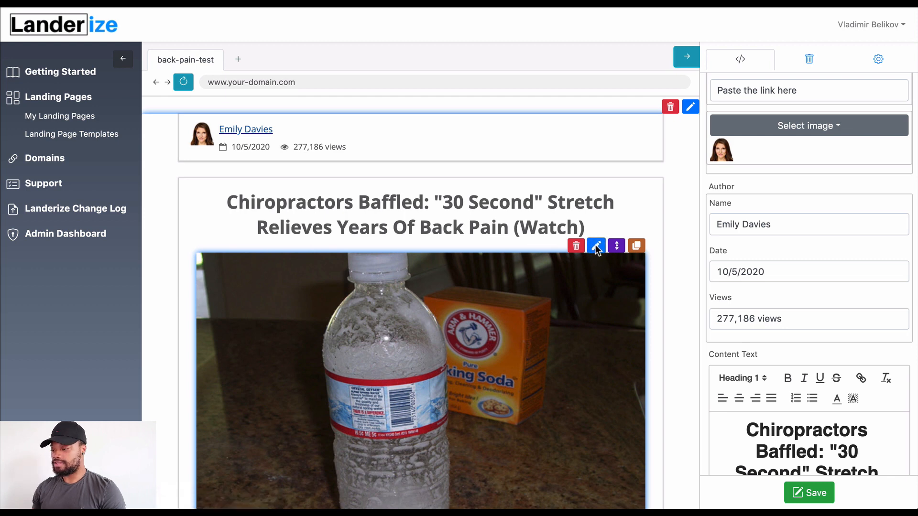
# - Replace the main image with the stretching photo 5dde5fb6d0…jpg
pyautogui.click(596, 247)
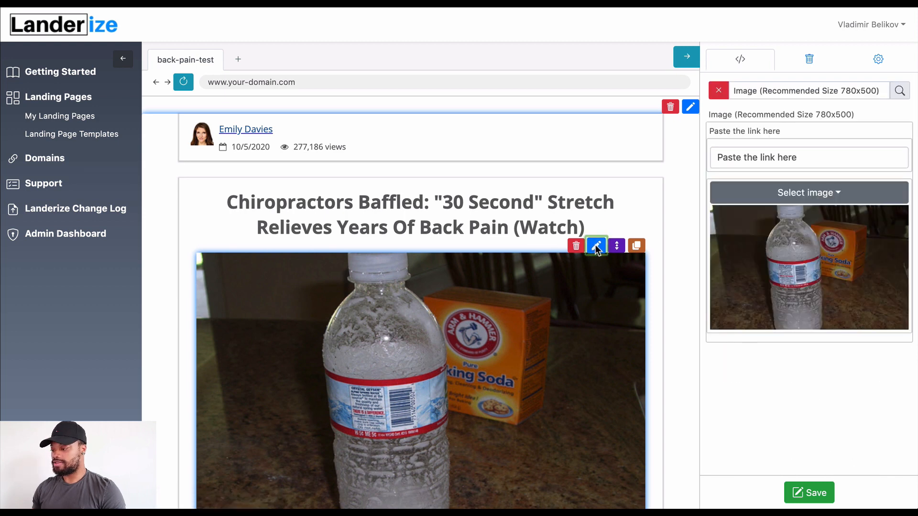
pyautogui.click(789, 196)
pyautogui.click(874, 224)
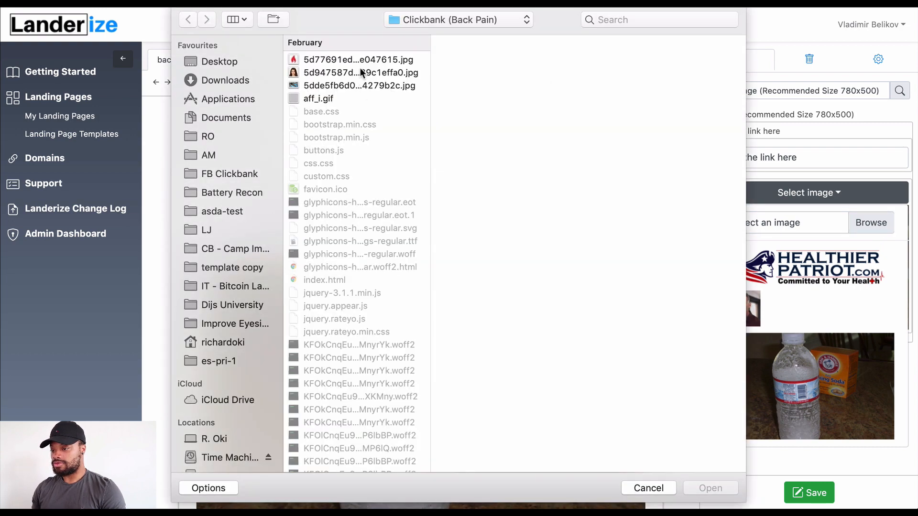
pyautogui.click(362, 85)
pyautogui.doubleClick(362, 85)
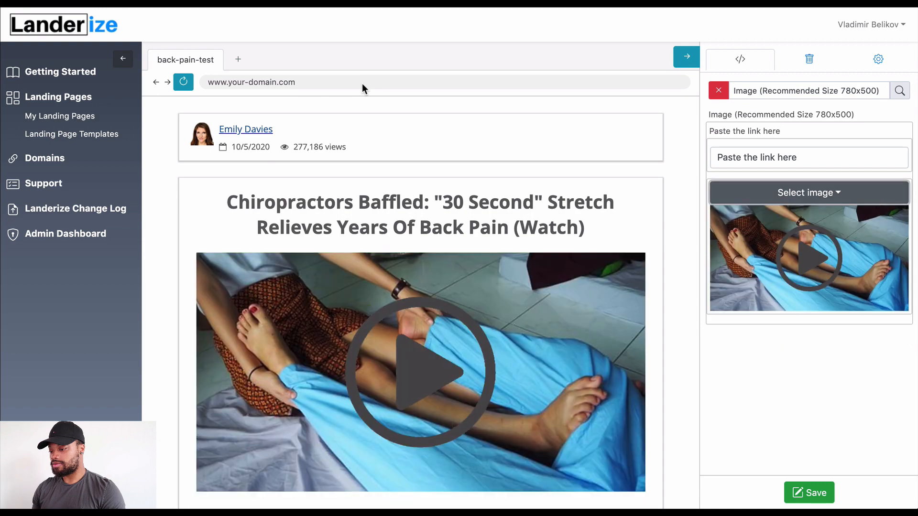
# - Select the back-pain body copy on the original WeeklyPenny article
pyautogui.scroll(-4, 535, 219)
pyautogui.scroll(6, 534, 219)
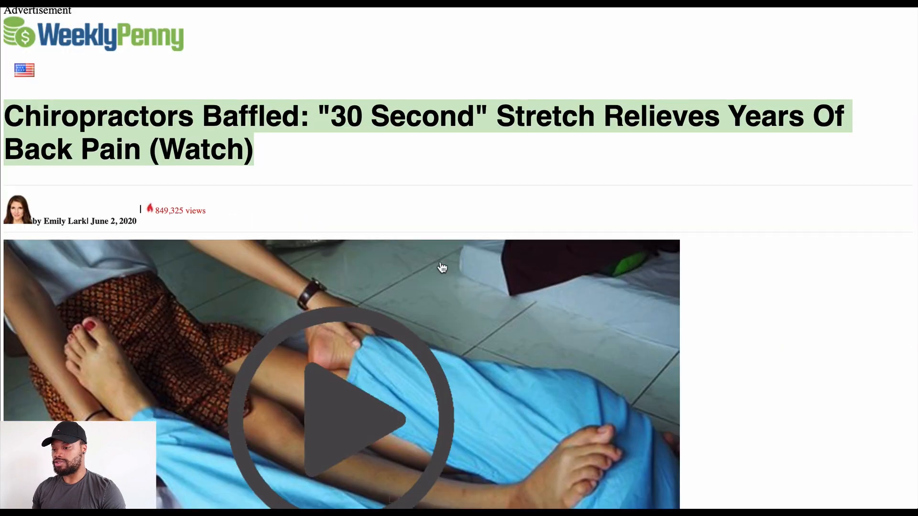
pyautogui.scroll(-10, 441, 263)
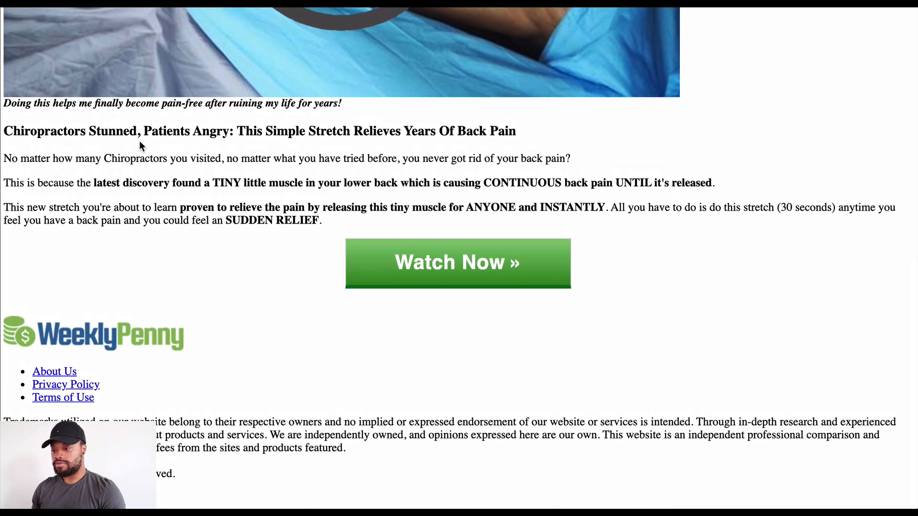
pyautogui.moveTo(320, 219); pyautogui.dragTo(5, 135)
pyautogui.hotkey('ctrl', 'c')
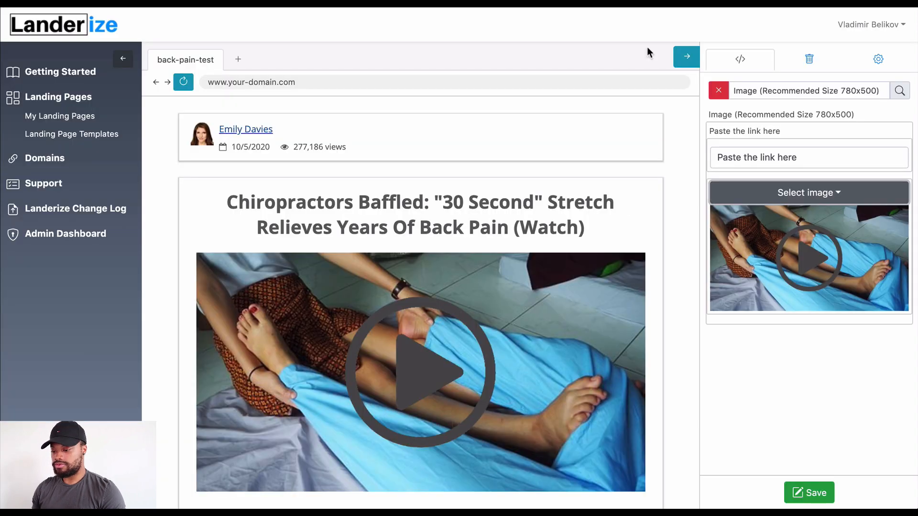
pyautogui.scroll(-5, 384, 251)
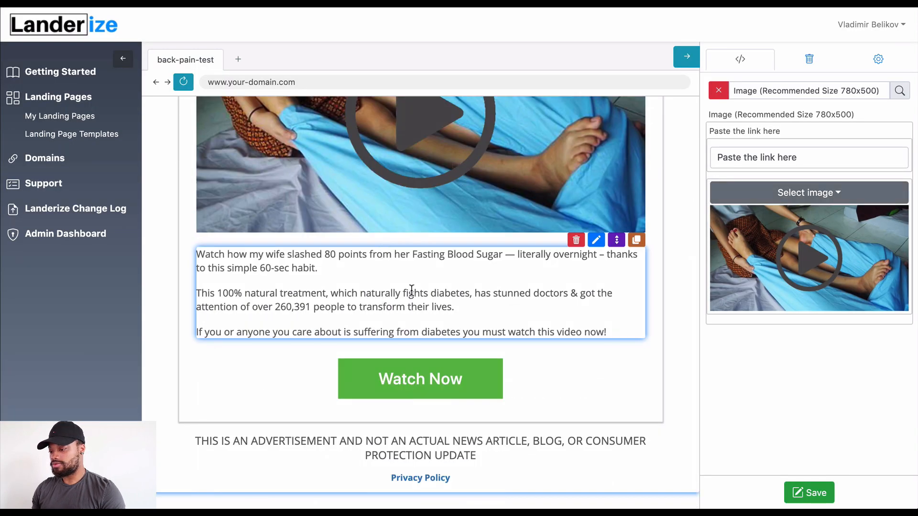
# - Replace the diabetes text under the video with the pasted back-pain copy, then select its subheading
pyautogui.click(598, 240)
pyautogui.hotkey('ctrl', 'a')
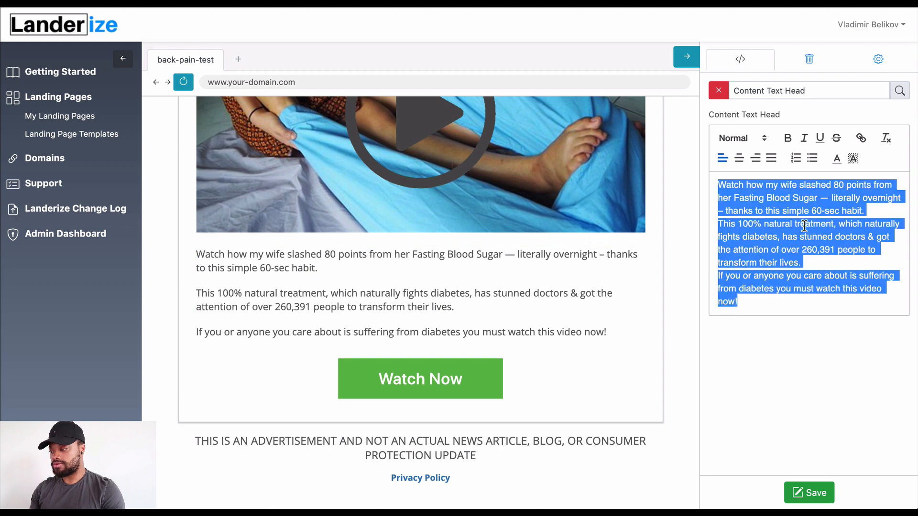
pyautogui.hotkey('ctrl', 'v')
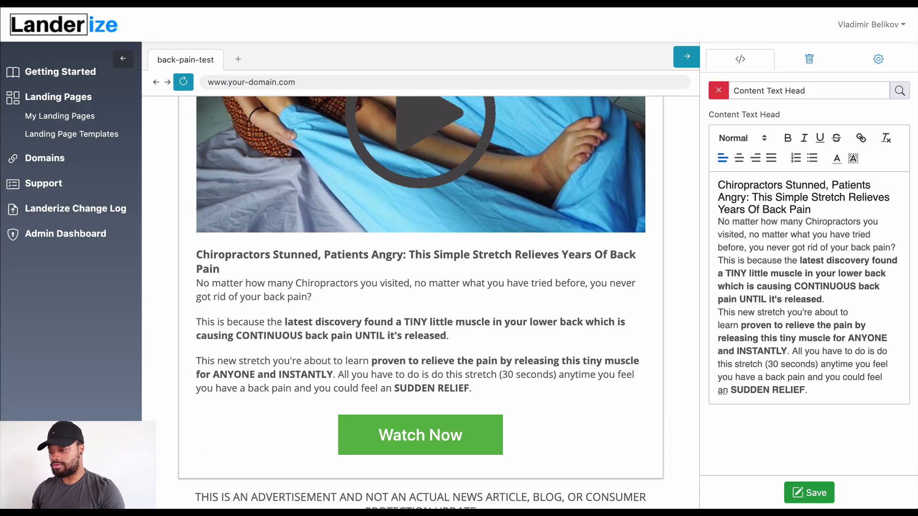
pyautogui.moveTo(812, 209); pyautogui.dragTo(702, 180)
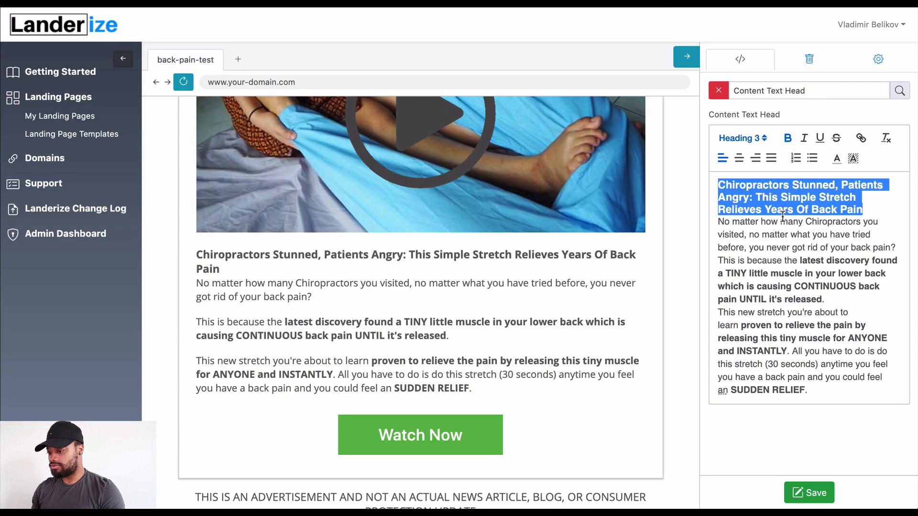
# - Keep the body paragraphs below the subheading formatted as normal paragraphs
pyautogui.click(782, 215)
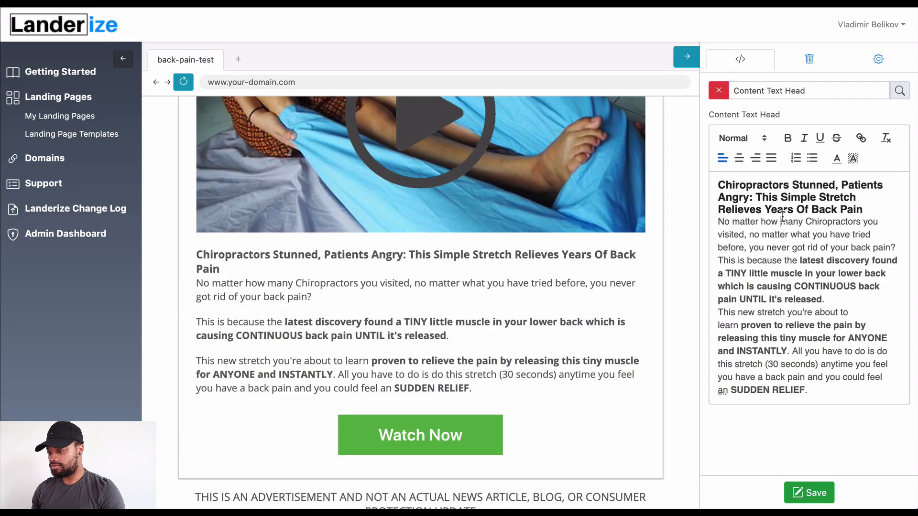
pyautogui.click(868, 209)
pyautogui.press('Return')
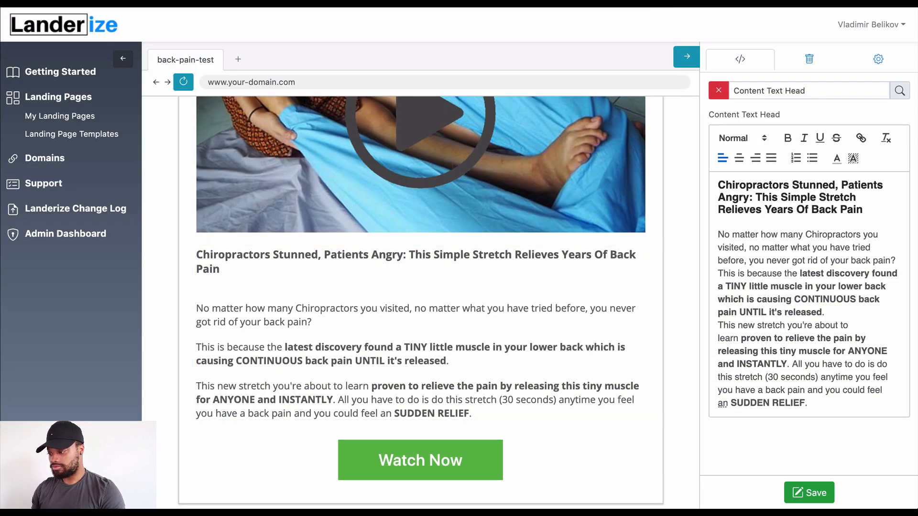
pyautogui.press('BackSpace')
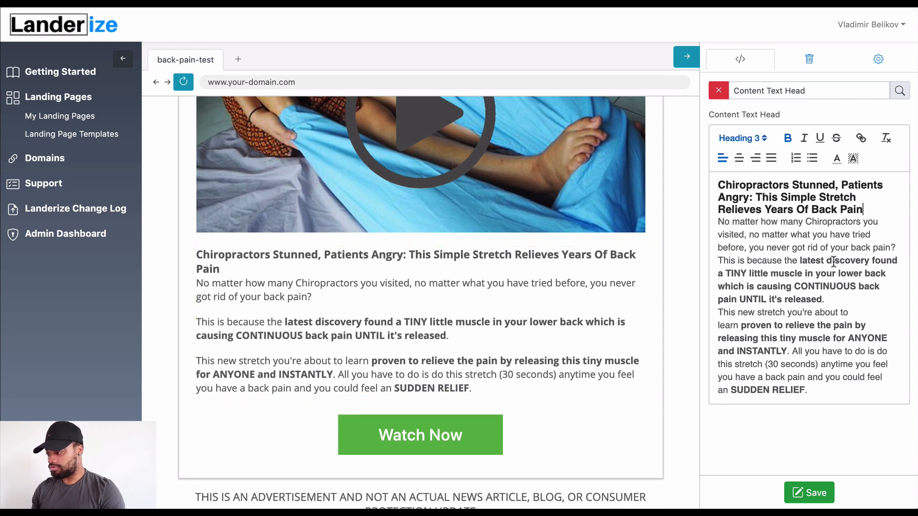
pyautogui.click(718, 218)
pyautogui.moveTo(718, 219); pyautogui.dragTo(887, 397)
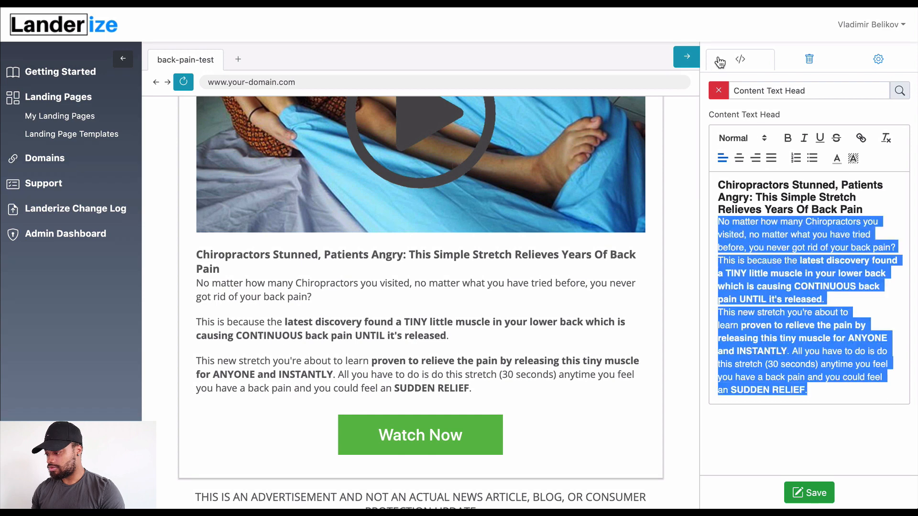
pyautogui.click(743, 137)
pyautogui.click(747, 156)
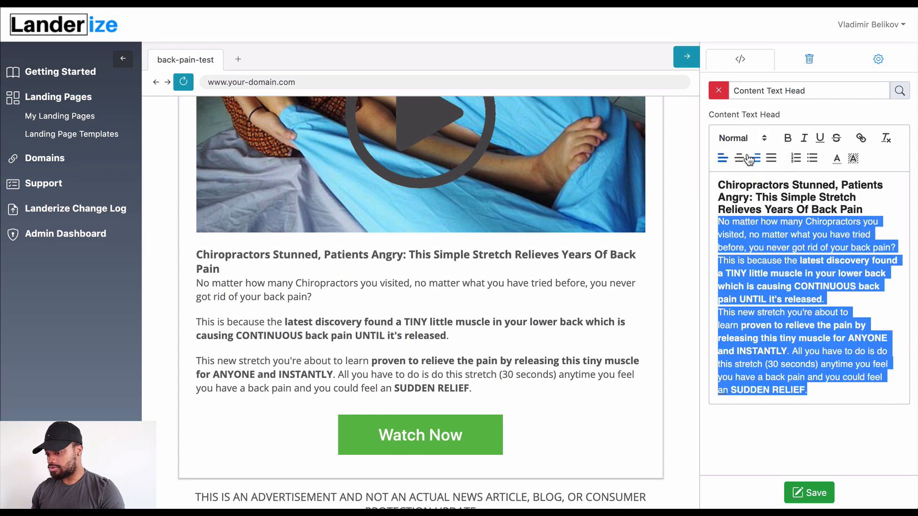
# - Format the 'Chiropractors Stunned, Patients Angry' subheading as Heading 2
pyautogui.moveTo(863, 210); pyautogui.dragTo(703, 186)
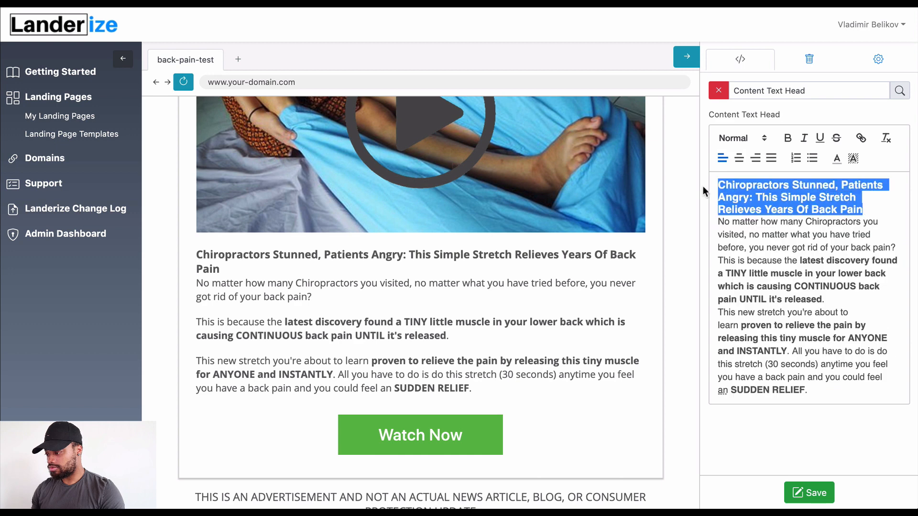
pyautogui.click(741, 145)
pyautogui.click(753, 205)
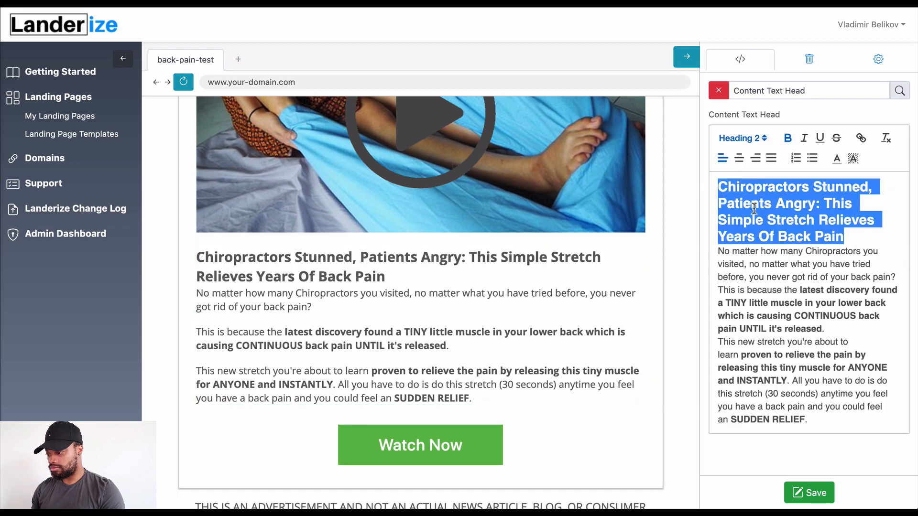
# - Try deleting the first body paragraph, then undo the change
pyautogui.click(738, 260)
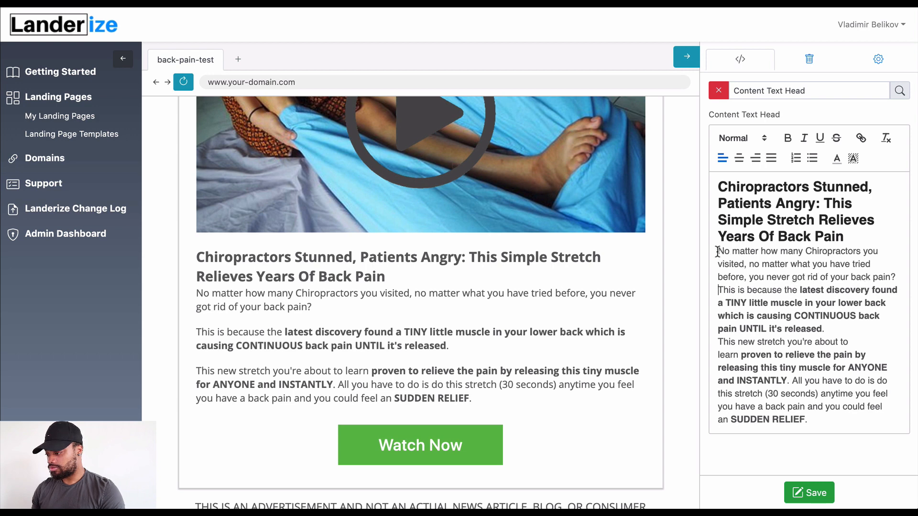
pyautogui.moveTo(717, 252)
pyautogui.mouseDown()
pyautogui.moveTo(867, 290)
pyautogui.moveTo(906, 279)
pyautogui.moveTo(719, 264)
pyautogui.moveTo(720, 254)
pyautogui.mouseUp()
pyautogui.press('BackSpace')
pyautogui.hotkey('ctrl', 'z')
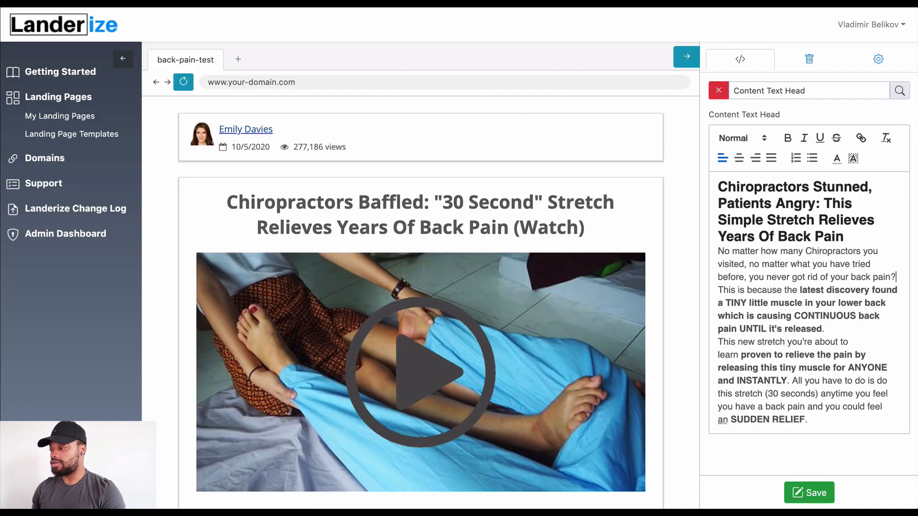
# - Review the back-pain article in the preview and save the template
pyautogui.scroll(-7, 678, 465)
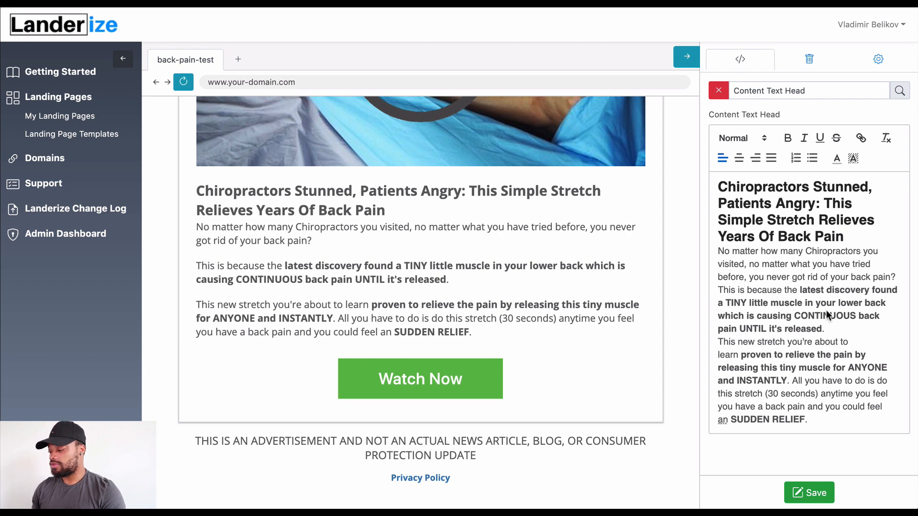
pyautogui.click(819, 493)
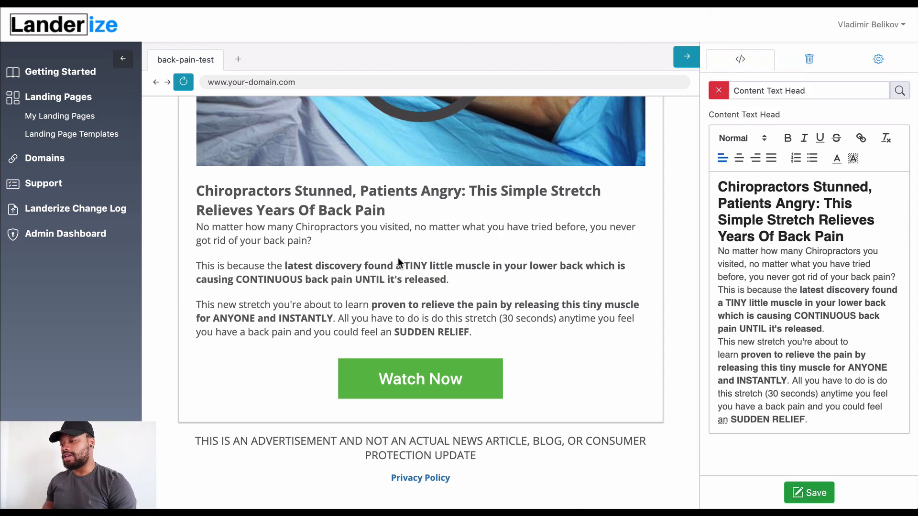
# - Scroll the Landerize preview back up to the top
pyautogui.scroll(3, 639, 197)
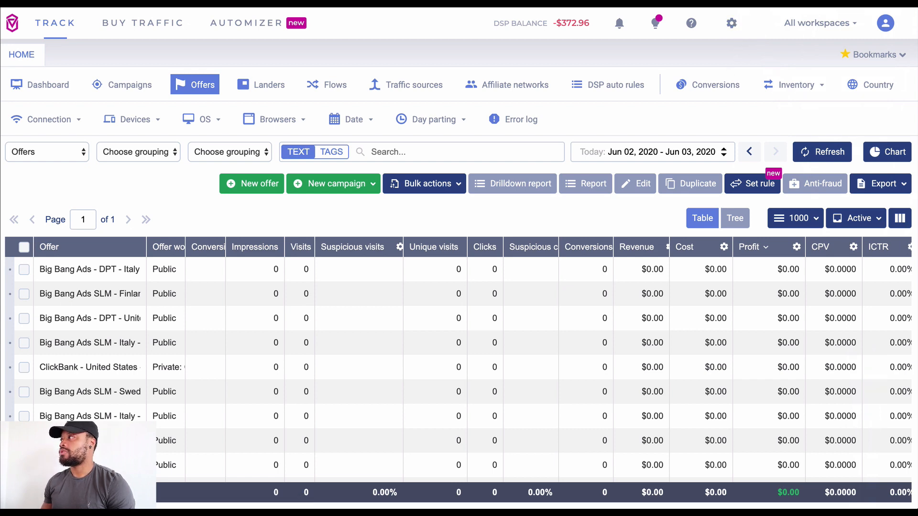
# - Choose track.greenlanez.com in Voluum's Tracking URLs settings and copy its click URL
pyautogui.click(731, 23)
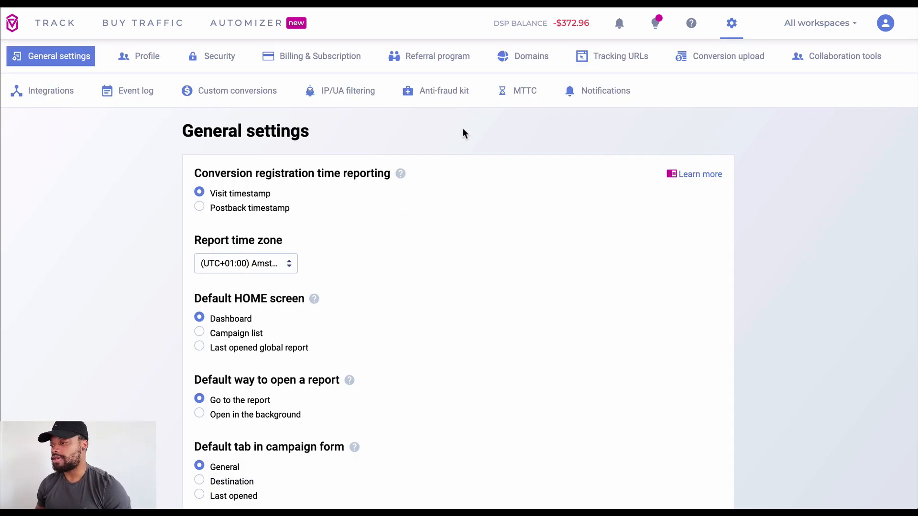
pyautogui.click(615, 60)
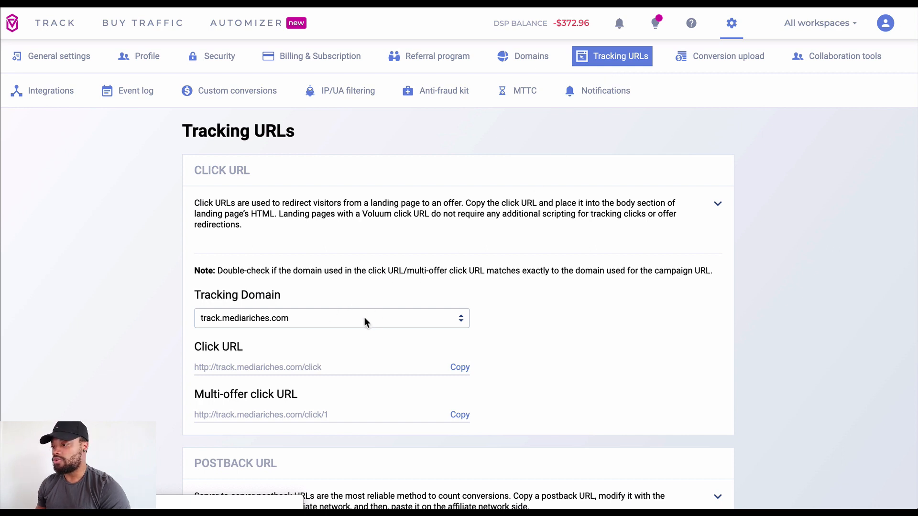
pyautogui.click(335, 319)
pyautogui.click(412, 318)
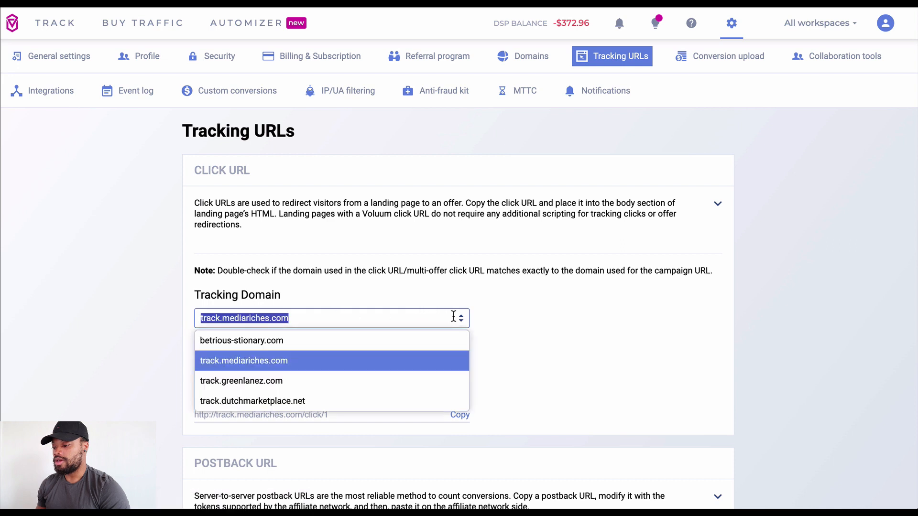
pyautogui.click(318, 382)
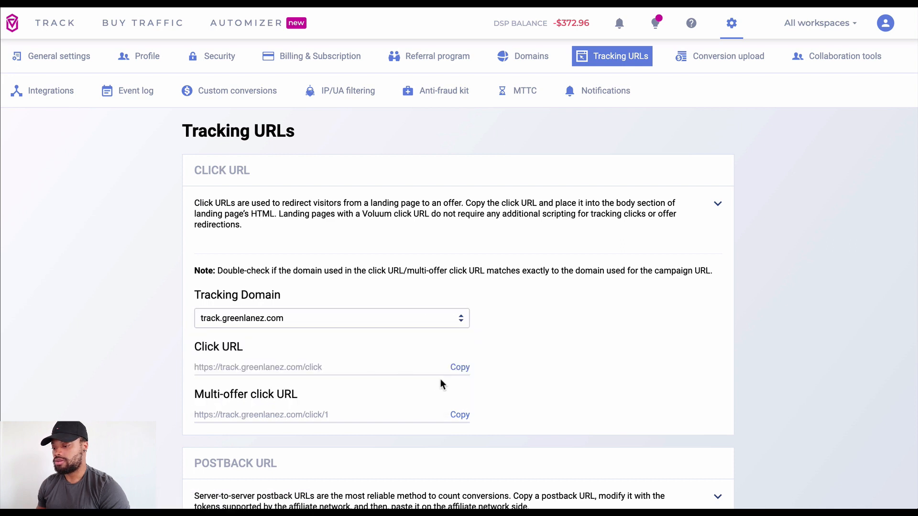
pyautogui.click(465, 369)
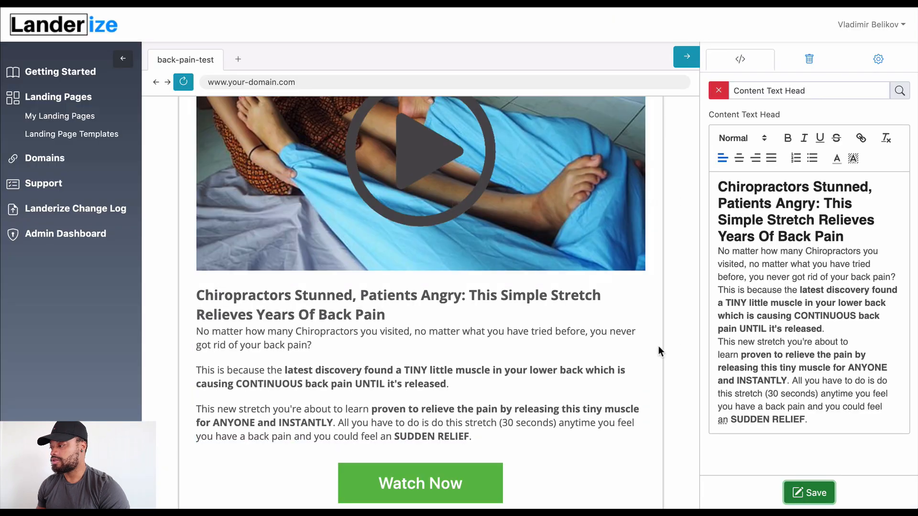
pyautogui.click(490, 478)
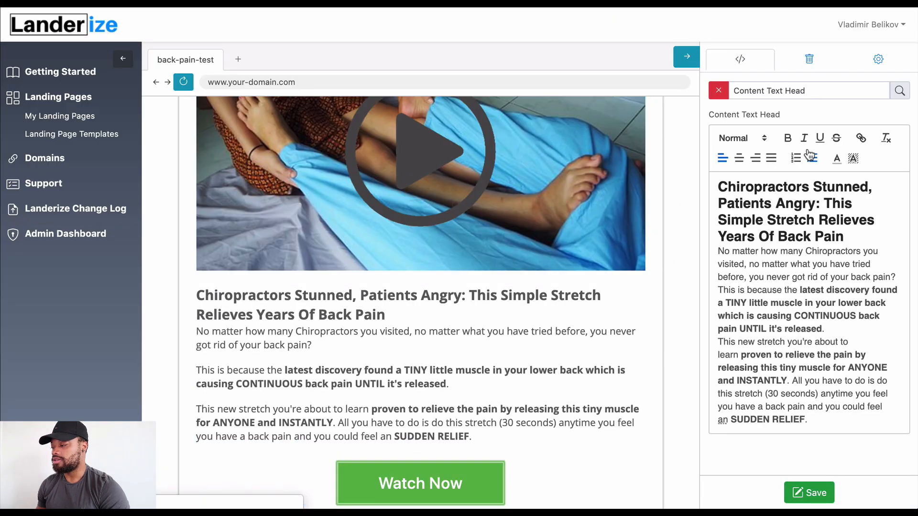
pyautogui.click(879, 61)
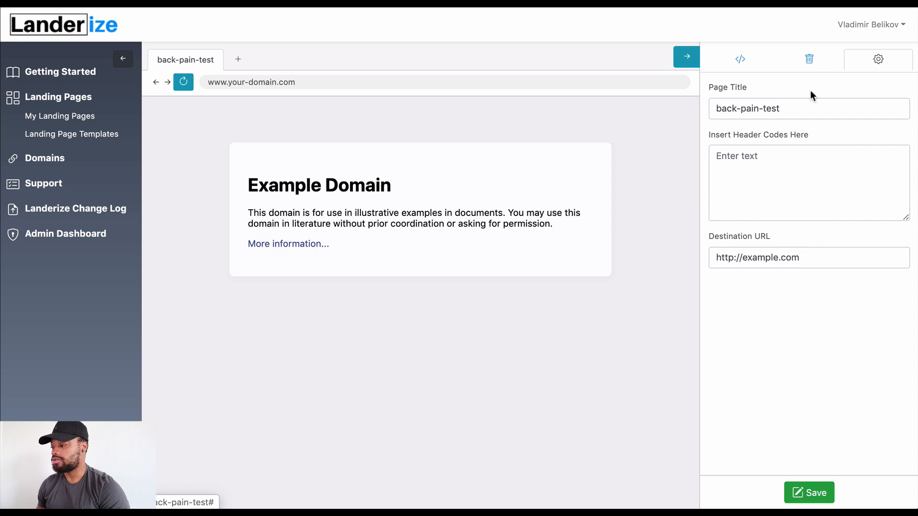
pyautogui.click(766, 257)
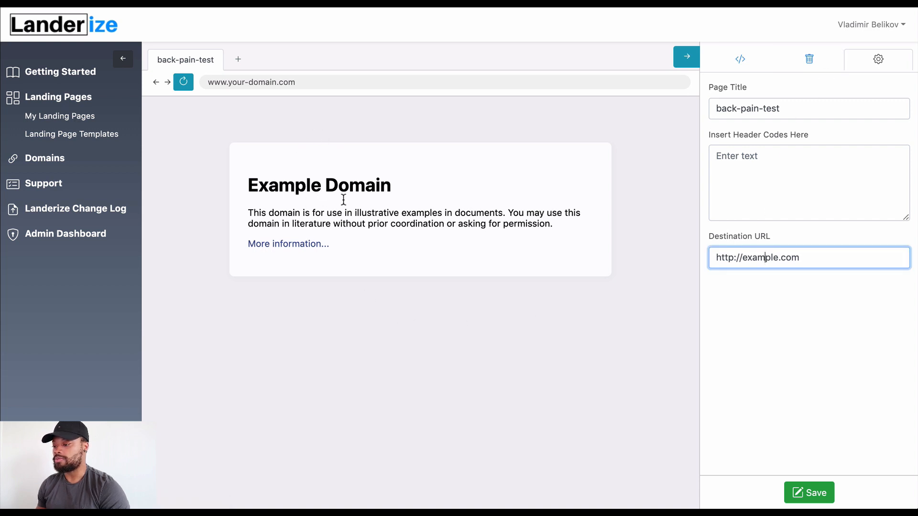
pyautogui.tripleClick(809, 261)
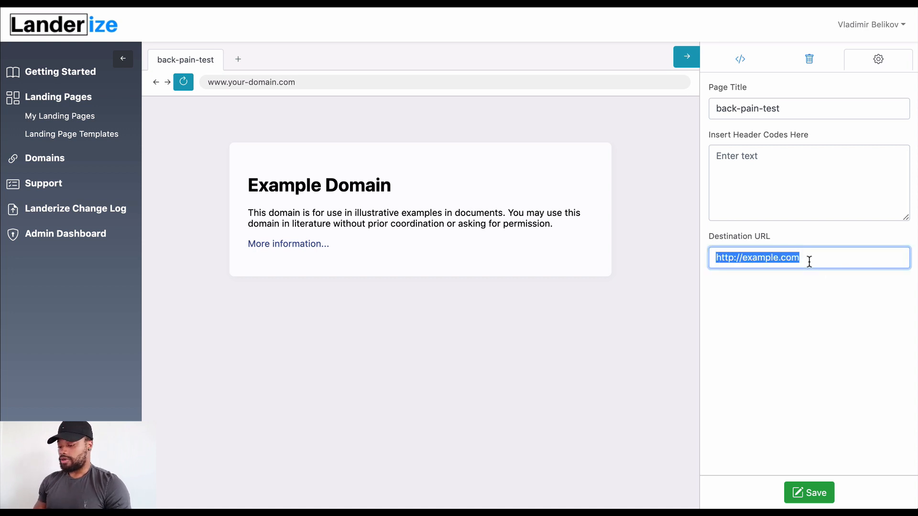
pyautogui.write('https://track.greenlanez.com/click')
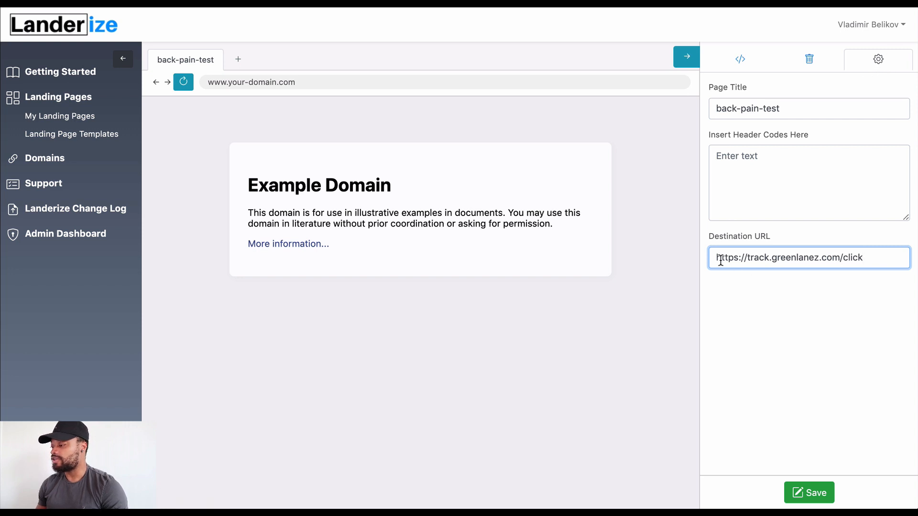
pyautogui.click(807, 497)
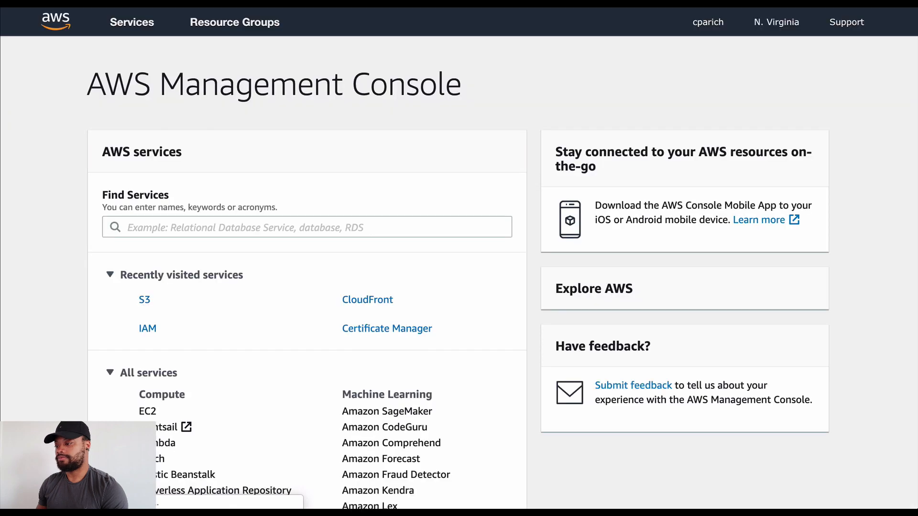
# - Open the S3 service from the AWS Management Console
pyautogui.click(145, 300)
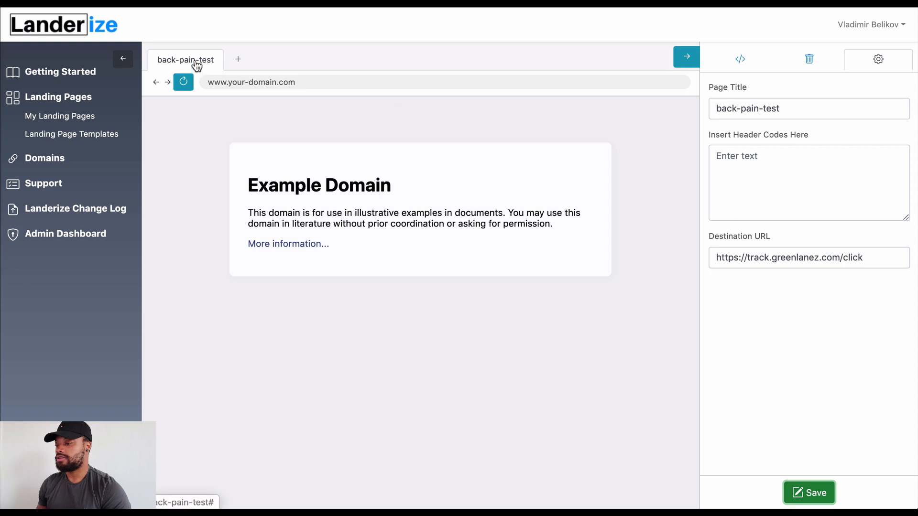
# - Publish back-pain-test from My Landing Pages to the richtea-clicks-com domain
pyautogui.click(78, 122)
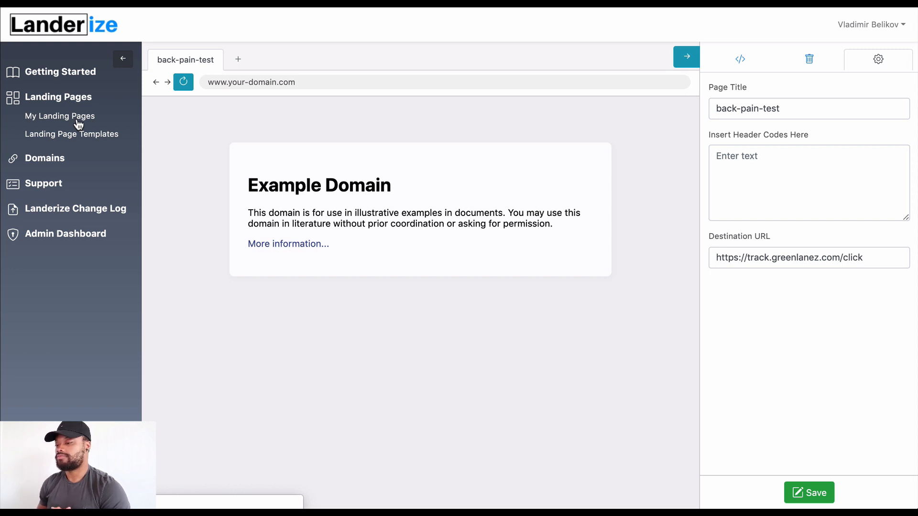
pyautogui.click(79, 124)
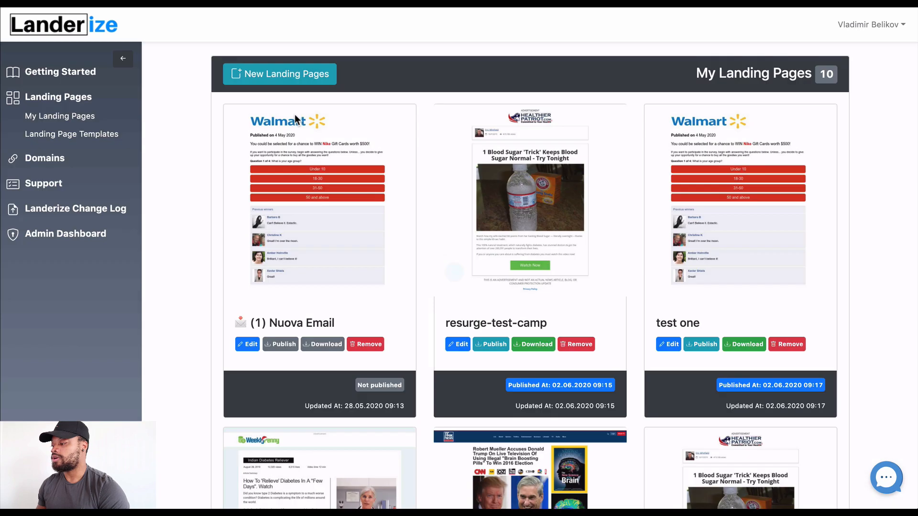
pyautogui.scroll(-10, 309, 195)
pyautogui.scroll(-3, 308, 201)
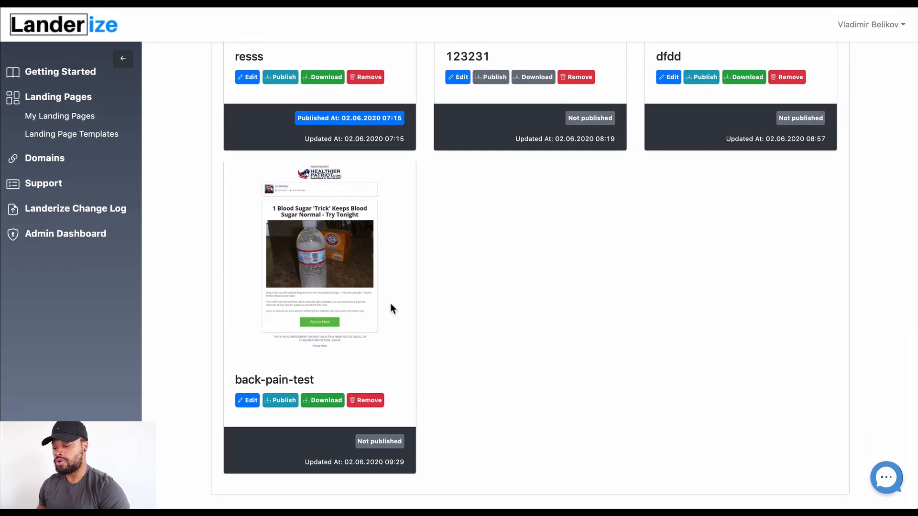
pyautogui.click(281, 400)
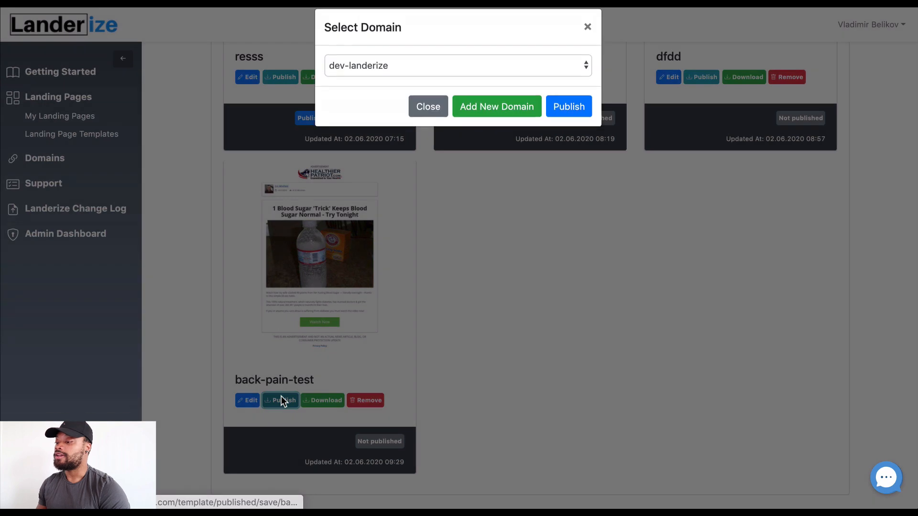
pyautogui.click(488, 73)
pyautogui.click(398, 132)
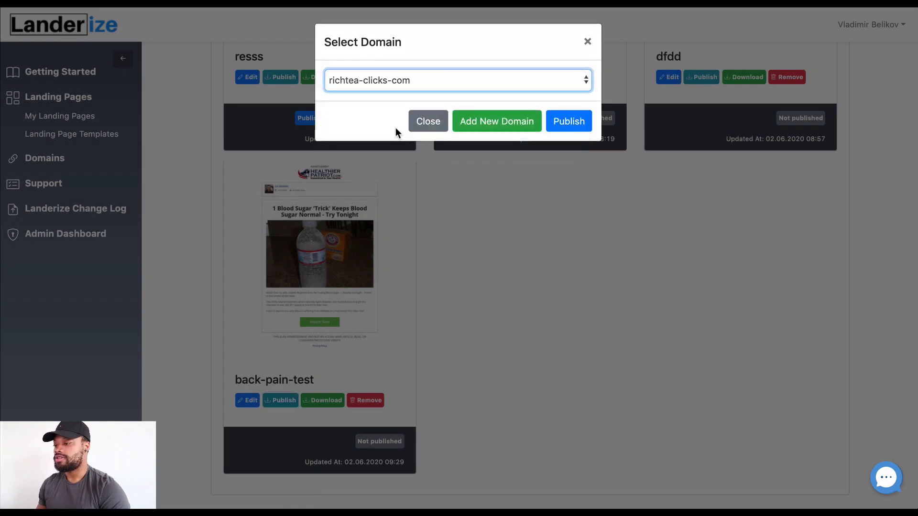
pyautogui.click(571, 127)
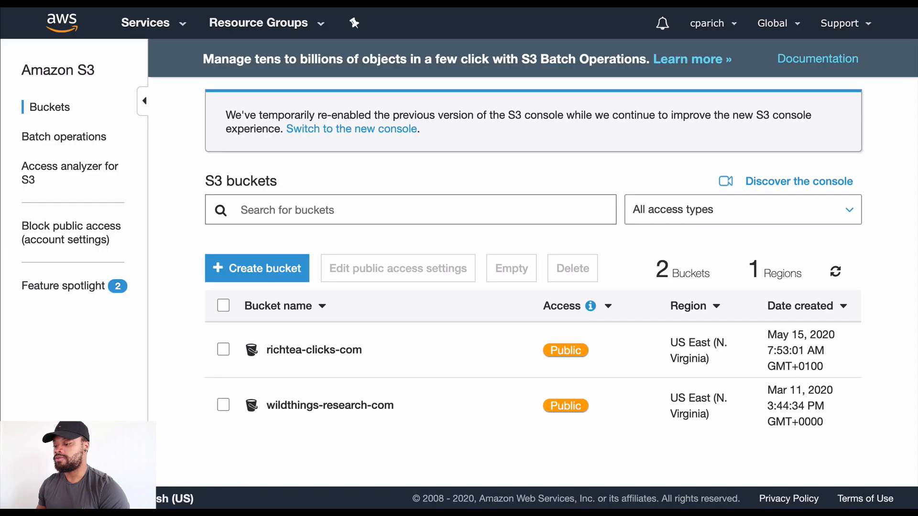
# - Open index.html in richtea-clicks-com's back-pain-test folder and select its Object URL
pyautogui.click(331, 350)
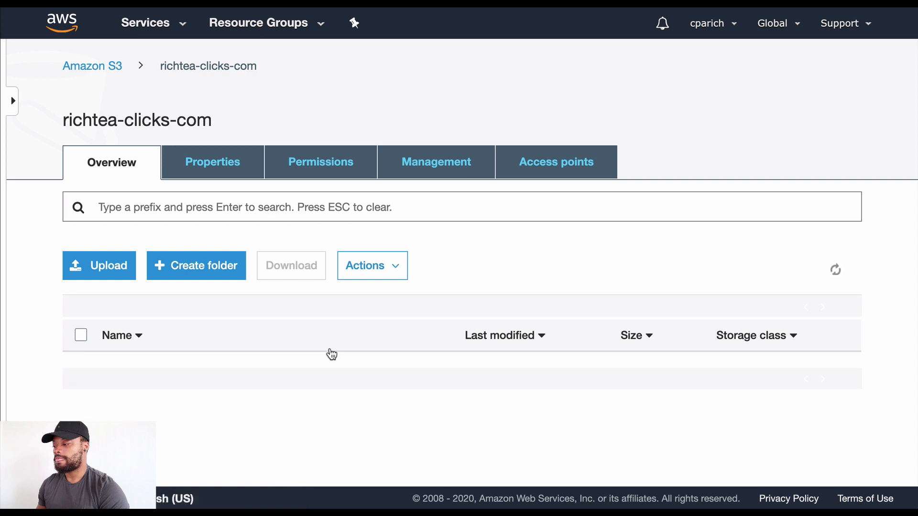
pyautogui.scroll(-5, 331, 354)
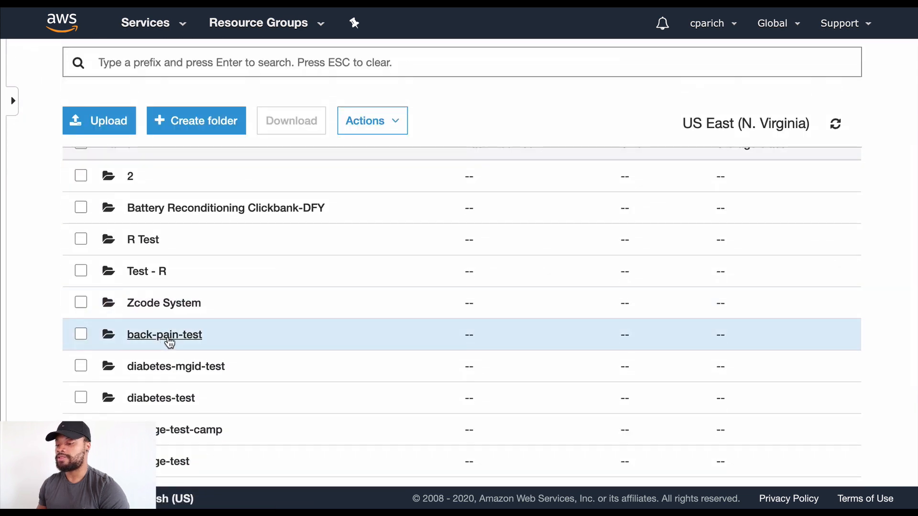
pyautogui.click(168, 337)
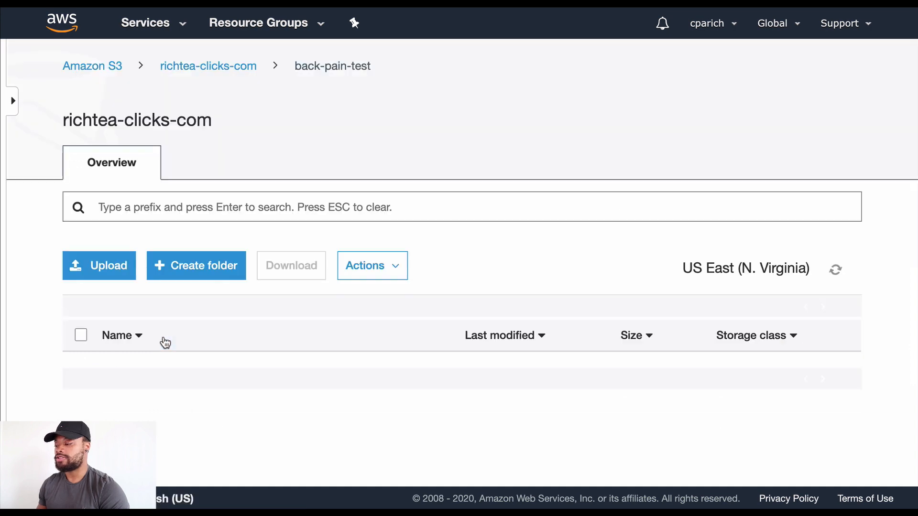
pyautogui.scroll(-3, 164, 343)
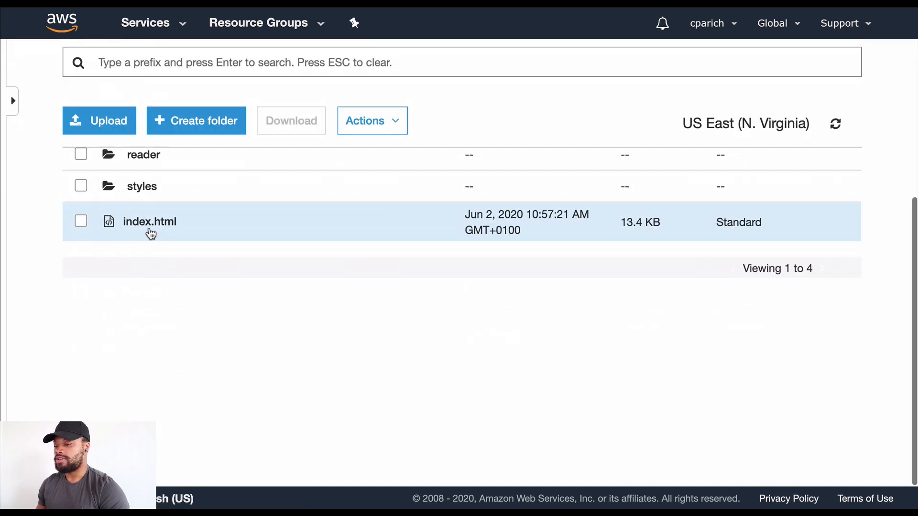
pyautogui.click(81, 222)
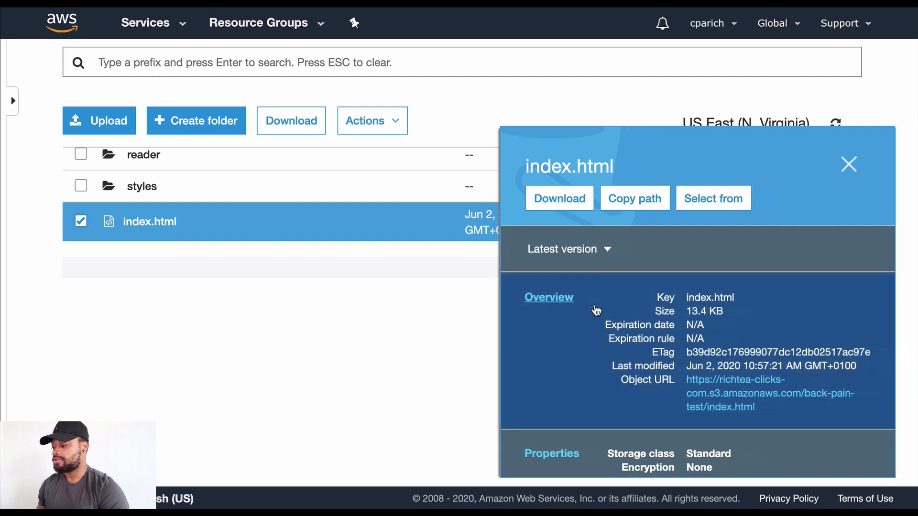
pyautogui.moveTo(778, 415); pyautogui.dragTo(671, 397)
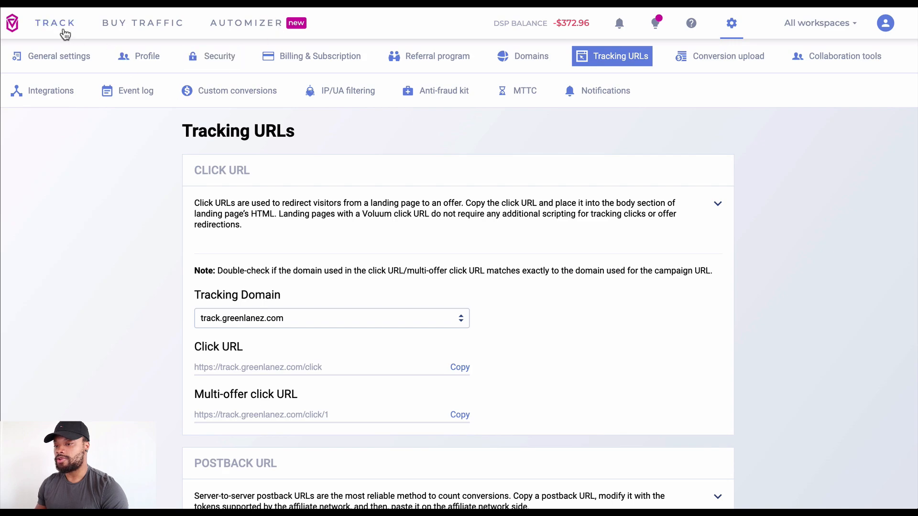
# - Start a new standard lander from Voluum's Landers list
pyautogui.click(57, 28)
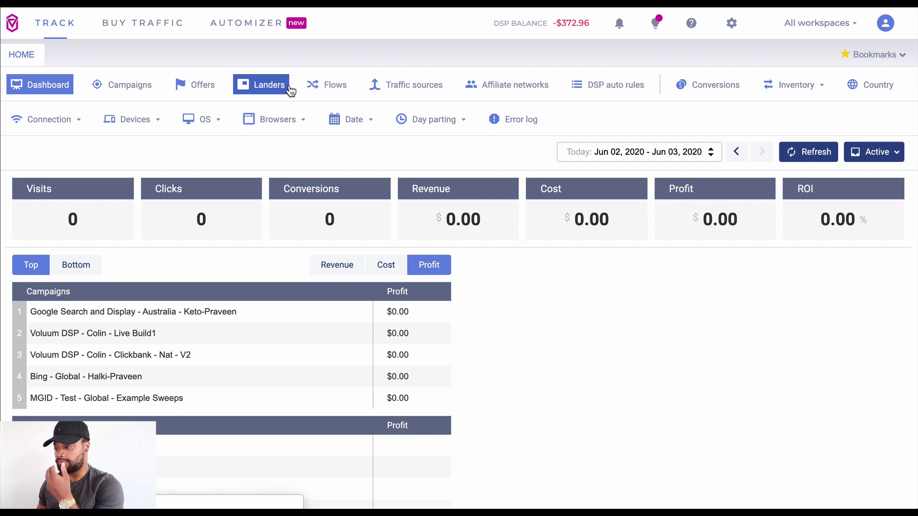
pyautogui.click(288, 90)
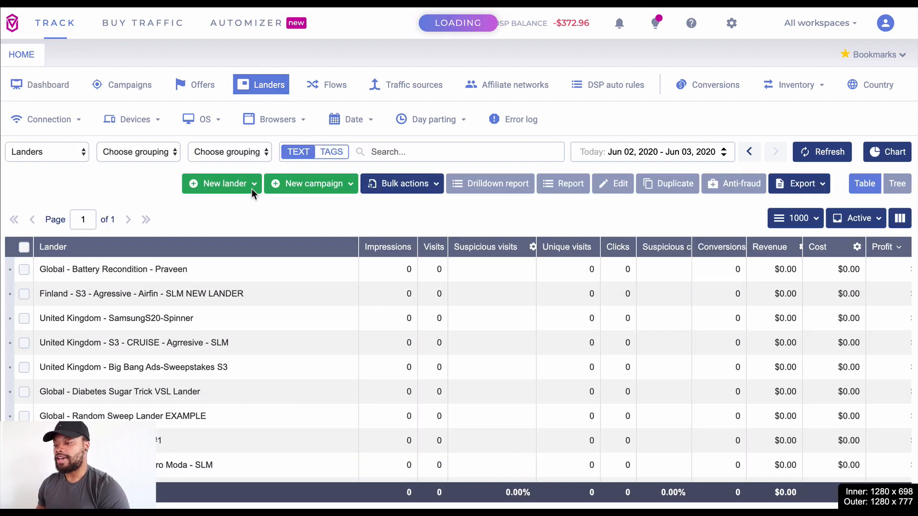
pyautogui.click(244, 186)
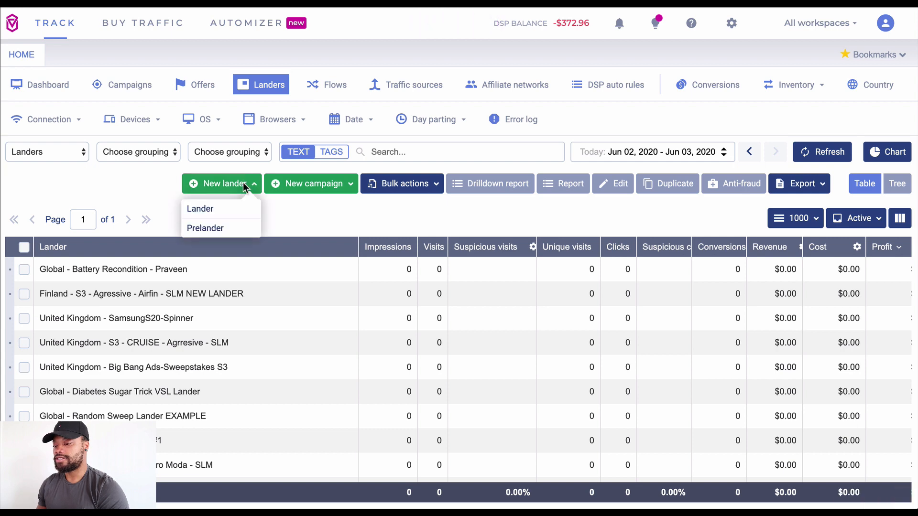
pyautogui.click(211, 208)
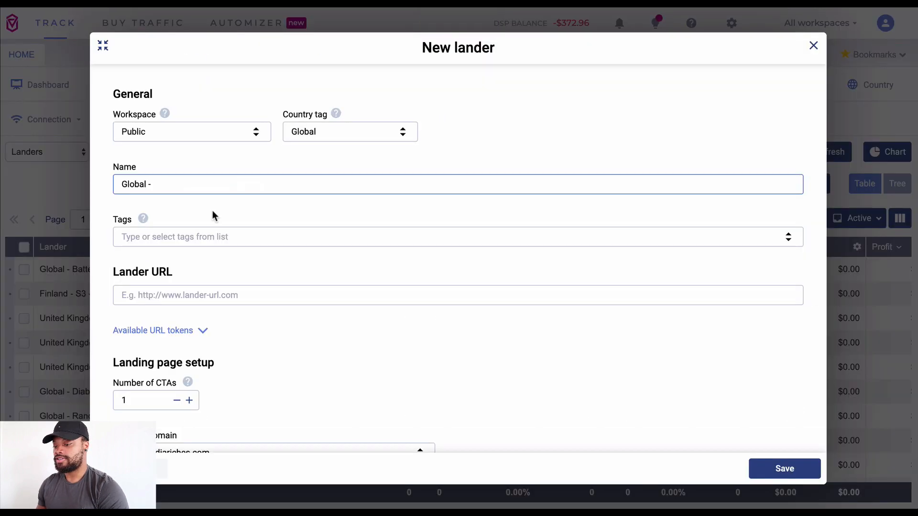
# - Paste a URL into Lander URL, then undo it so the field stays empty
pyautogui.click(215, 295)
pyautogui.write('https://track.greenlanez.com/click')
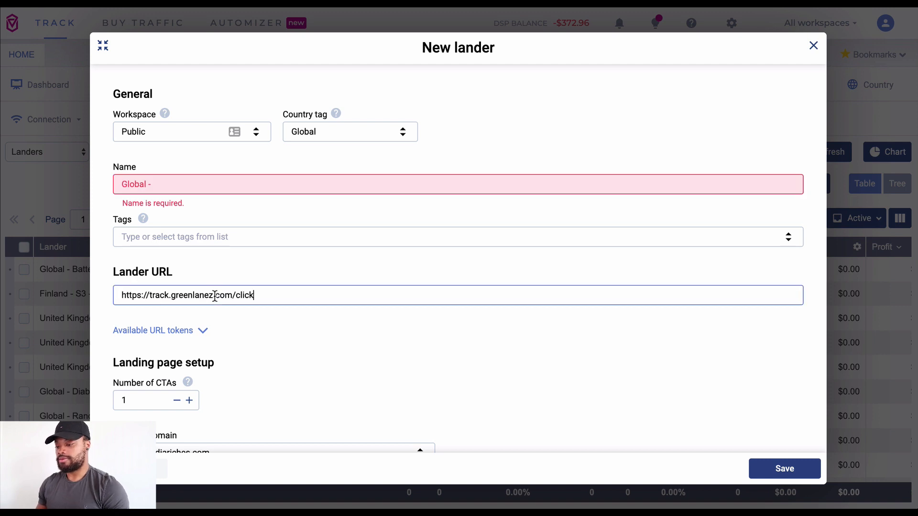
pyautogui.hotkey('ctrl', 'z')
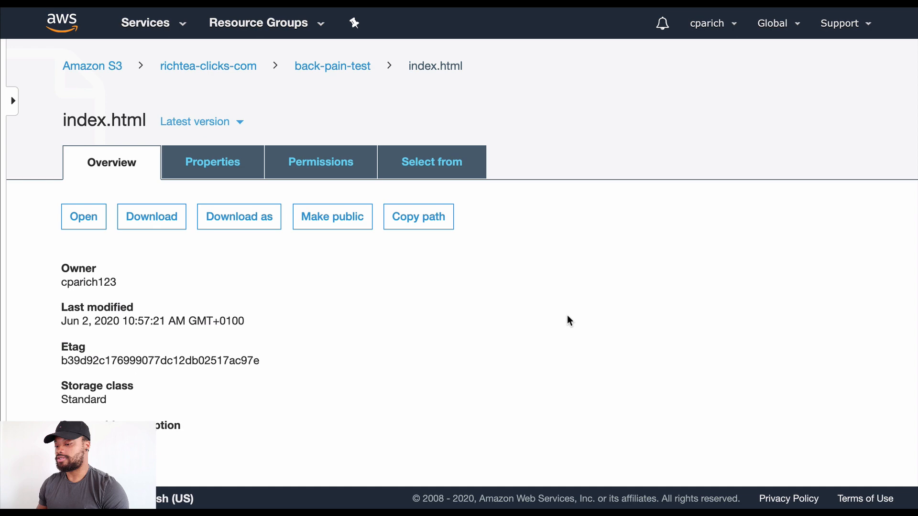
# - Copy the Object URL of back-pain-test/index.html from its S3 overview
pyautogui.scroll(-5, 407, 338)
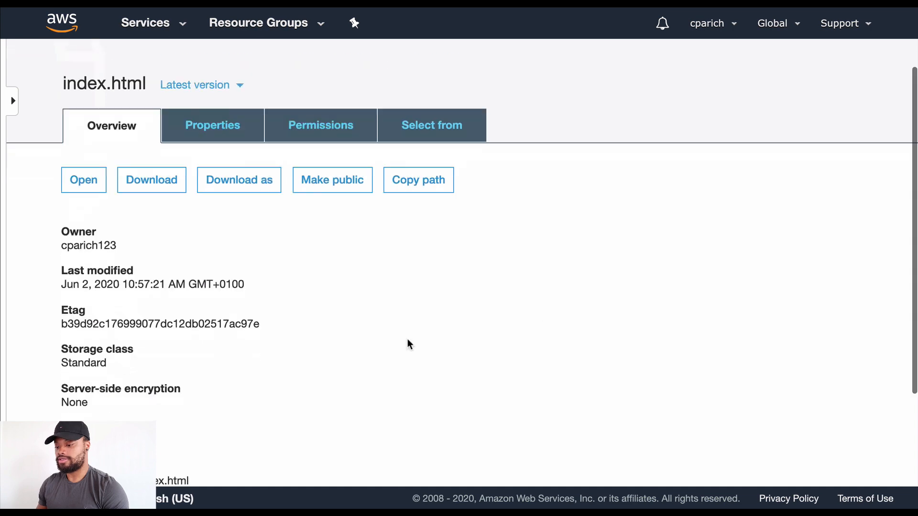
pyautogui.moveTo(422, 396); pyautogui.dragTo(61, 397)
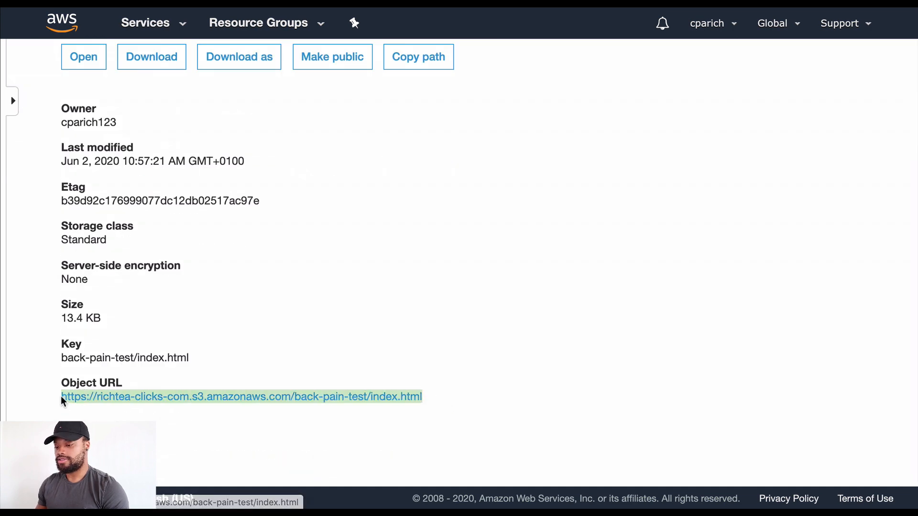
pyautogui.rightClick(96, 404)
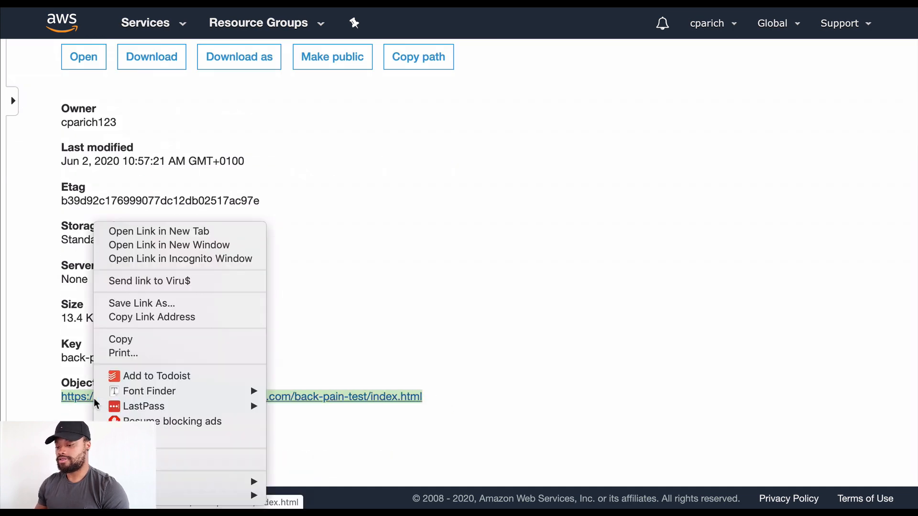
pyautogui.click(150, 336)
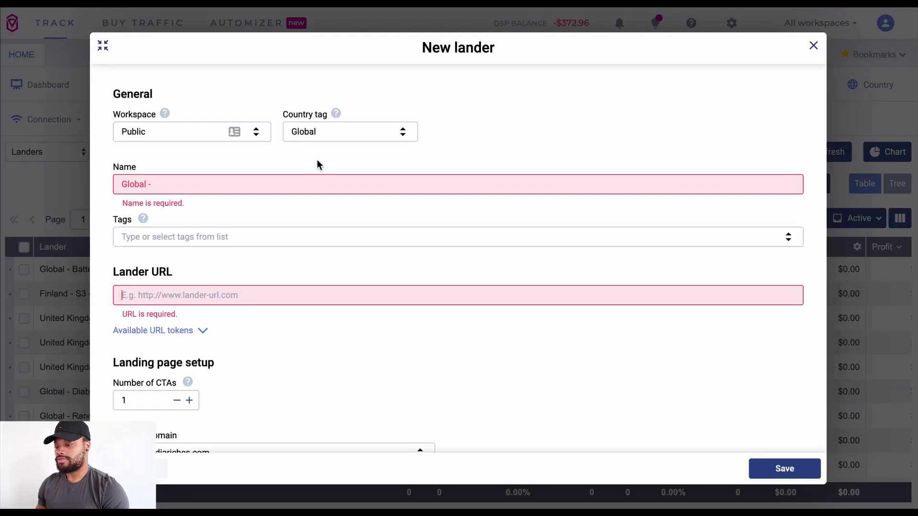
# - Paste the S3 page URL as the lander URL and name the lander 'Global - Back Pain Coach'
pyautogui.click(227, 288)
pyautogui.hotkey('ctrl', 'v')
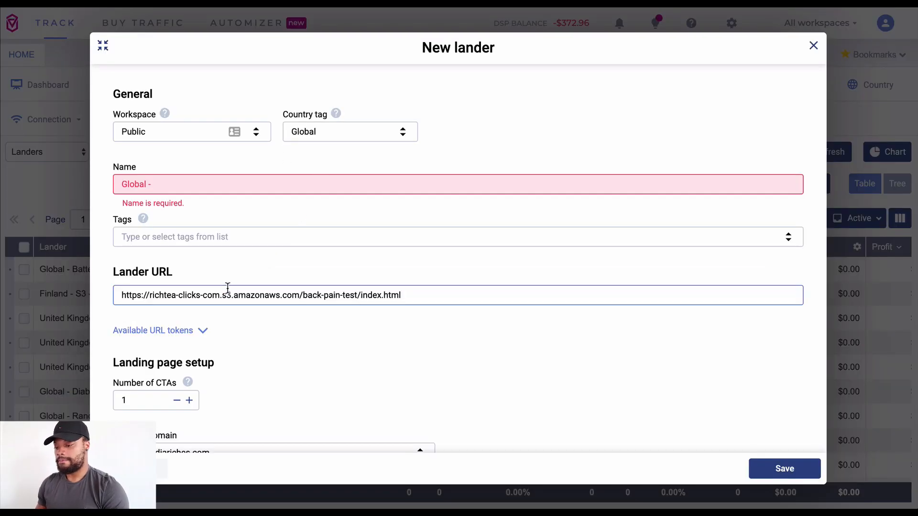
pyautogui.click(197, 189)
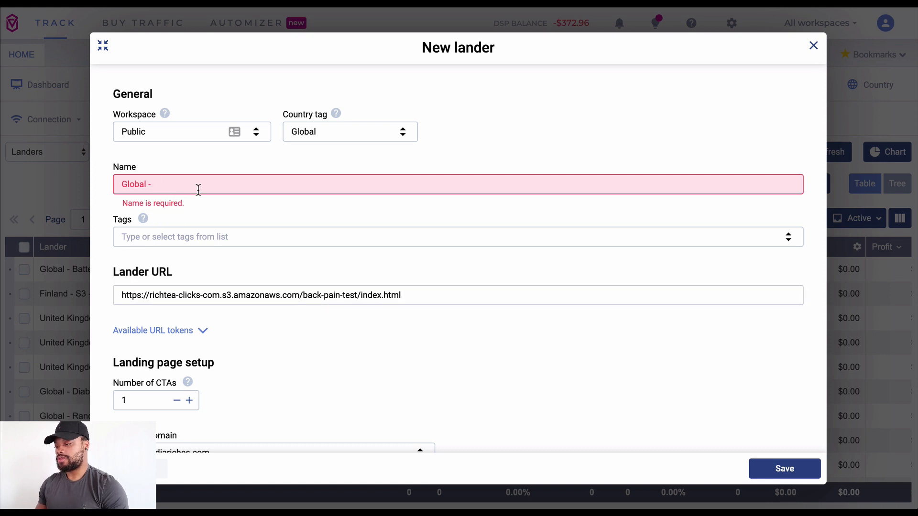
pyautogui.write('Back Pain')
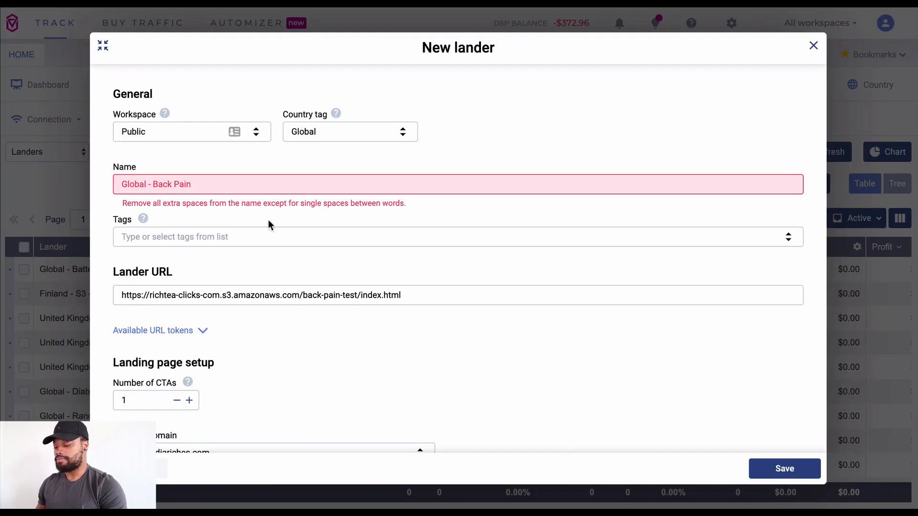
pyautogui.write('Coach')
# - Set the lander's tracking domain to track.greenlanez.com and save it
pyautogui.scroll(-2, 230, 384)
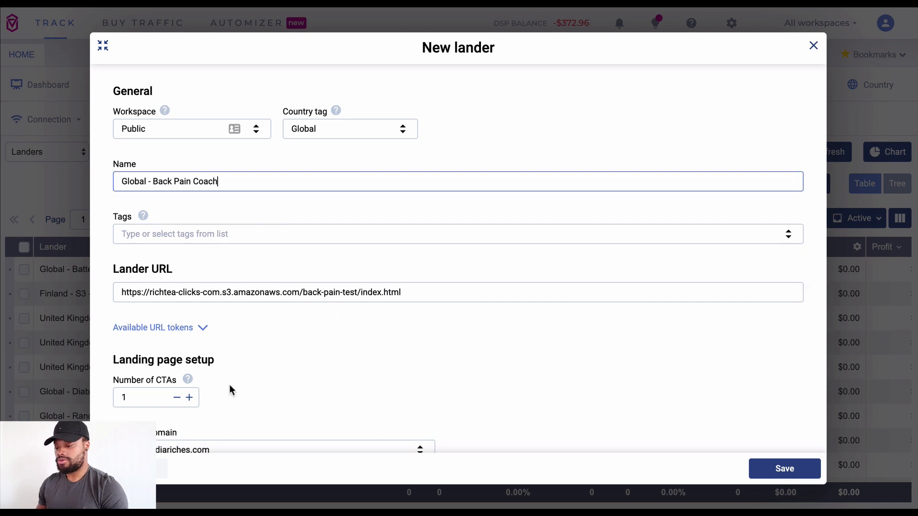
pyautogui.click(240, 363)
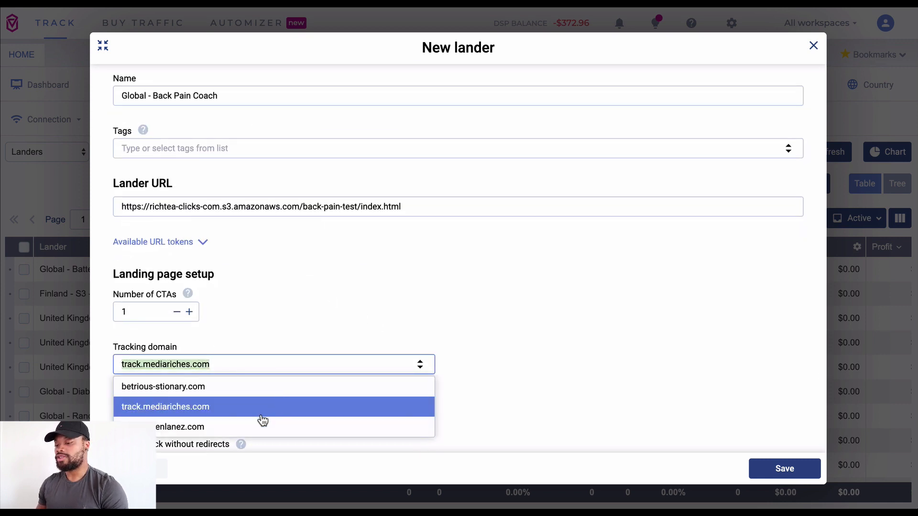
pyautogui.click(213, 428)
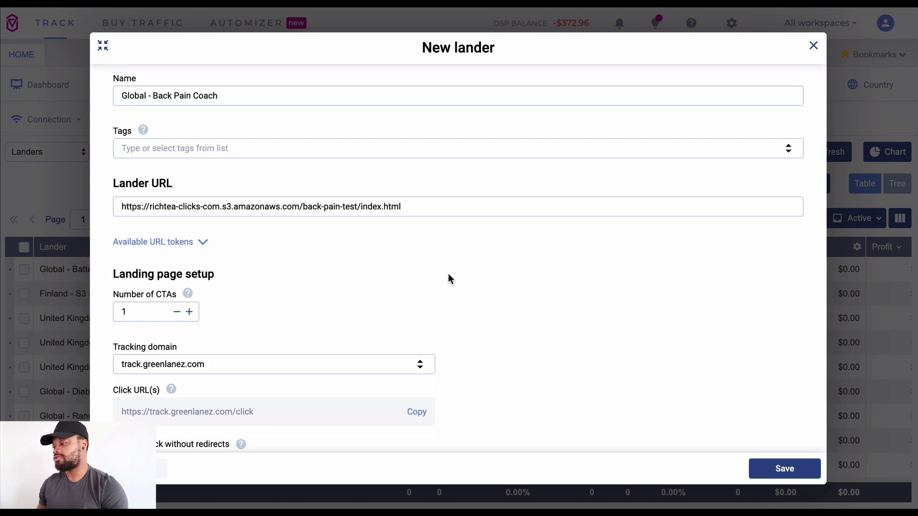
pyautogui.scroll(-2, 429, 301)
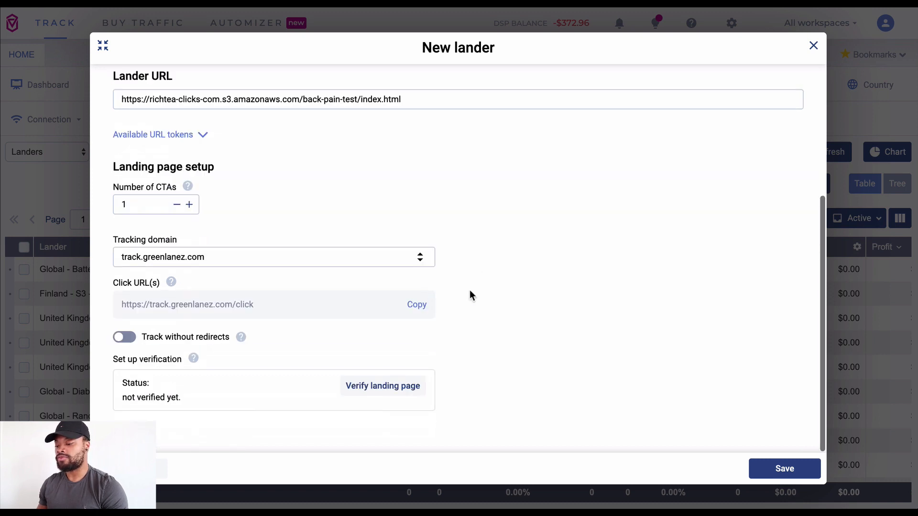
pyautogui.click(775, 468)
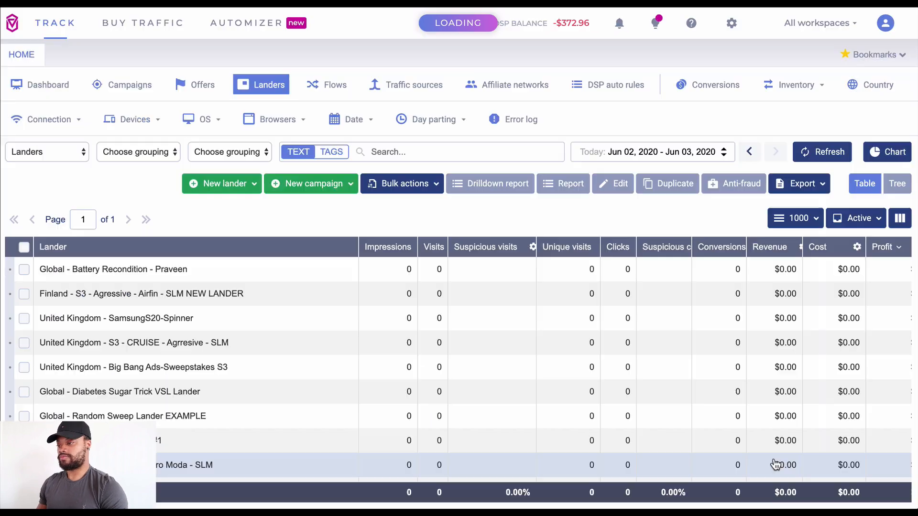
# - Start a TRK Advanced campaign in the Initial workspace named 'Global - Back Pain Coach' and continue
pyautogui.click(301, 186)
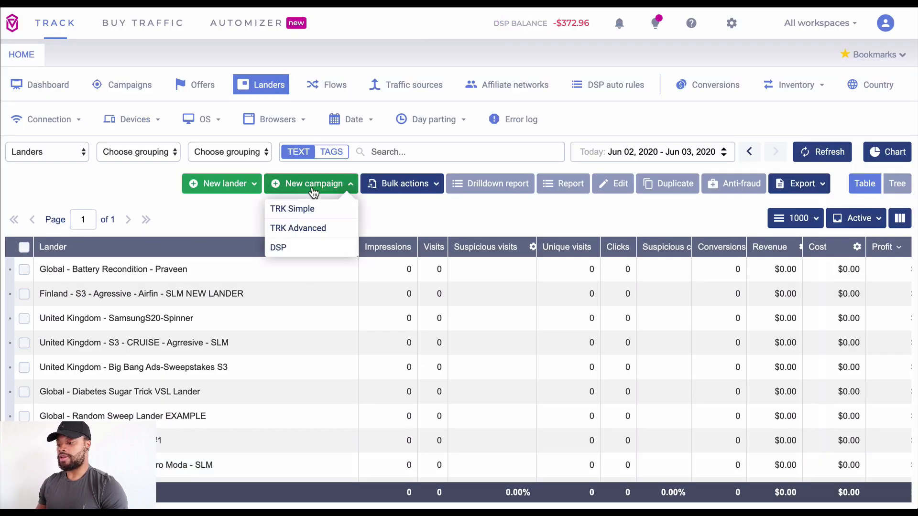
pyautogui.click(304, 228)
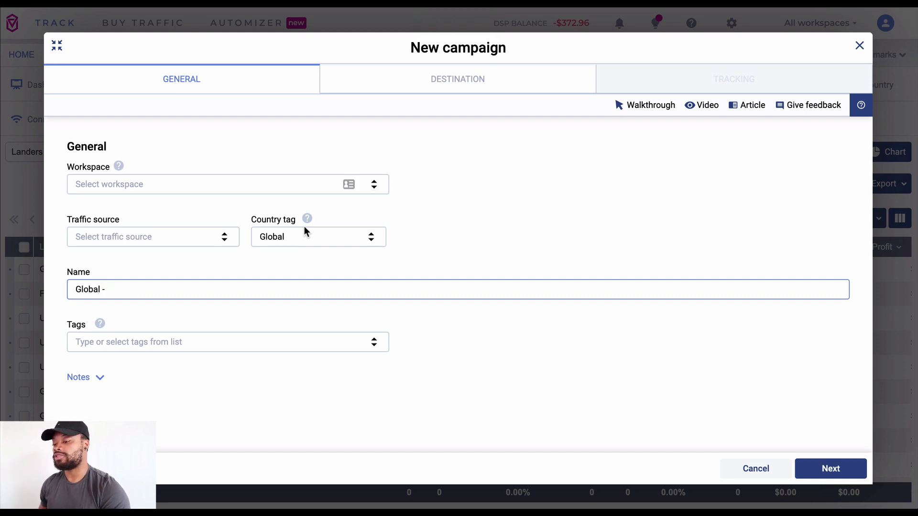
pyautogui.click(184, 185)
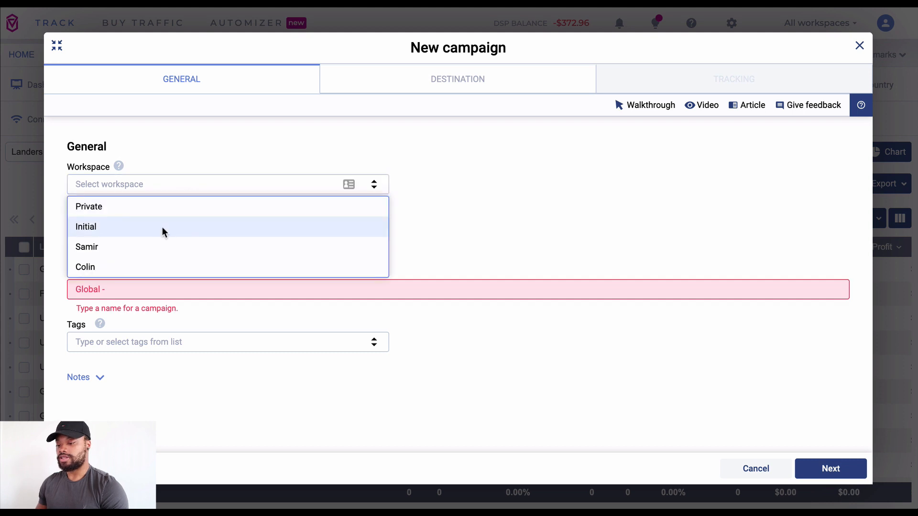
pyautogui.click(162, 226)
pyautogui.click(164, 285)
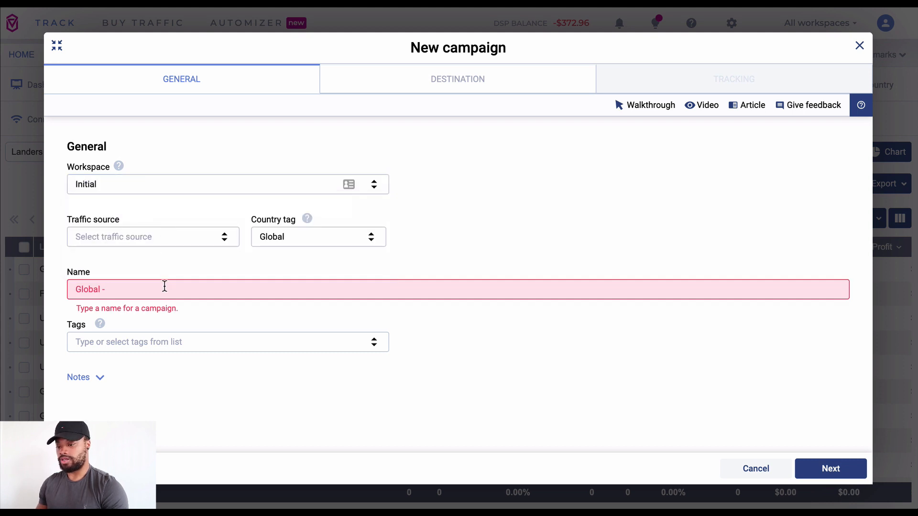
pyautogui.write('Back')
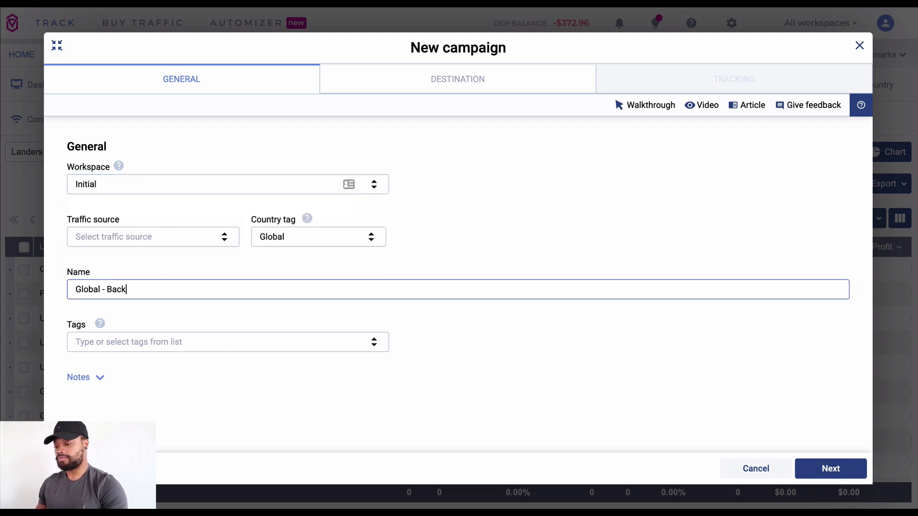
pyautogui.write(' Pain Coach')
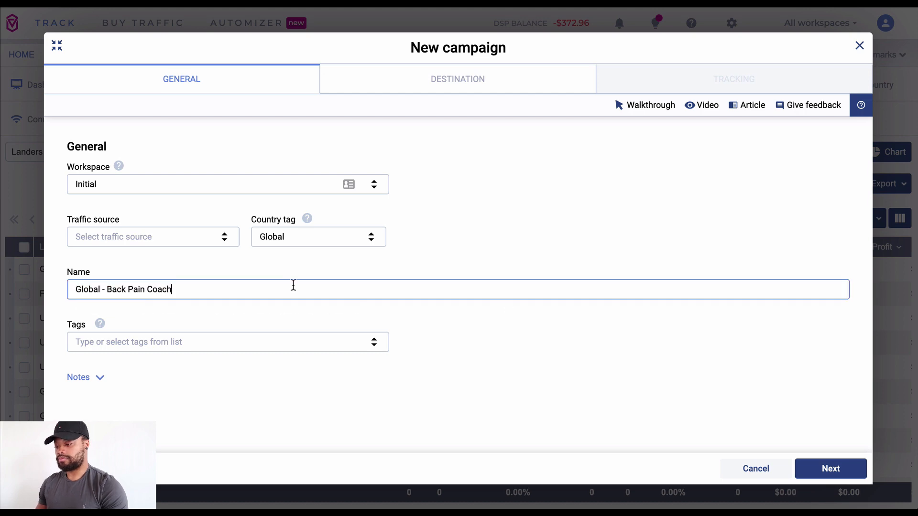
pyautogui.click(832, 469)
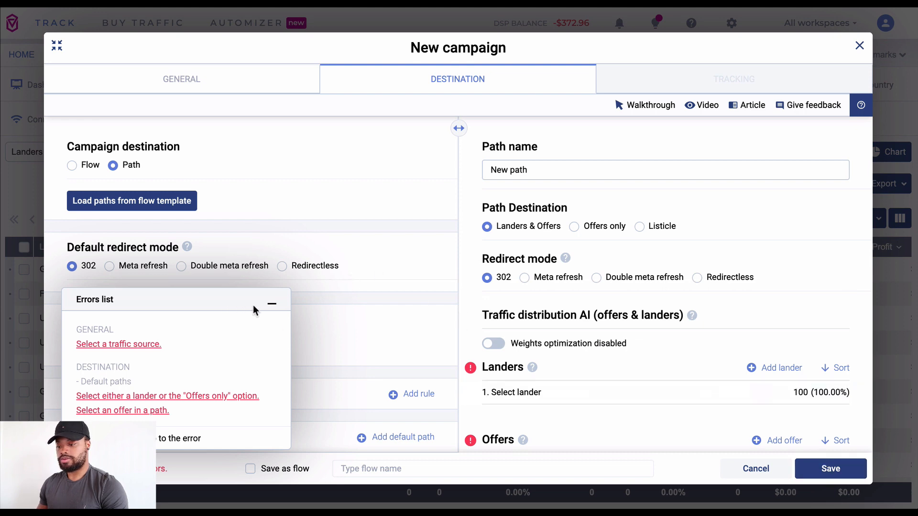
# - Set both the default and path redirect modes to Double meta refresh
pyautogui.click(271, 303)
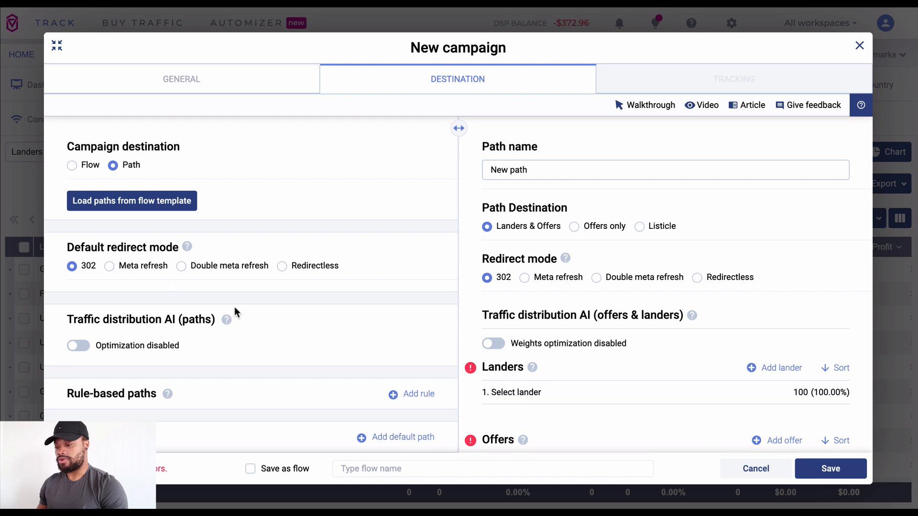
pyautogui.click(194, 268)
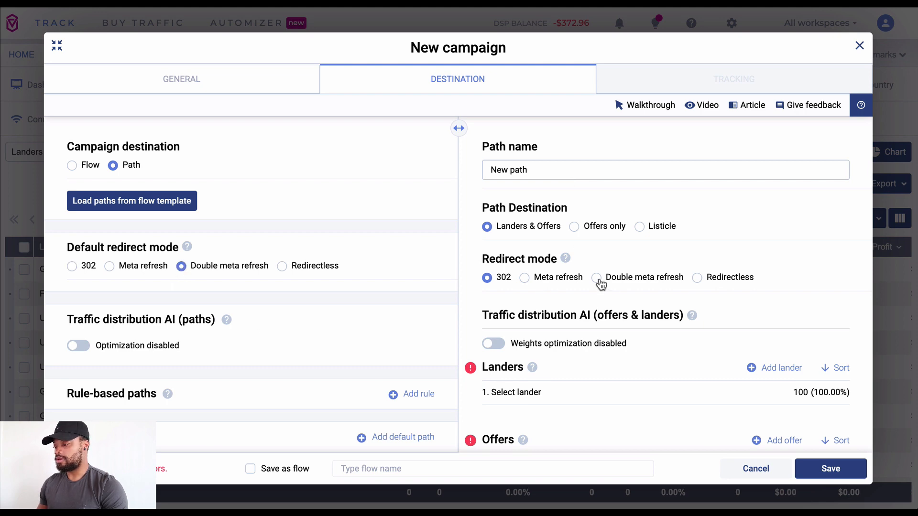
pyautogui.click(598, 280)
pyautogui.scroll(-2, 382, 293)
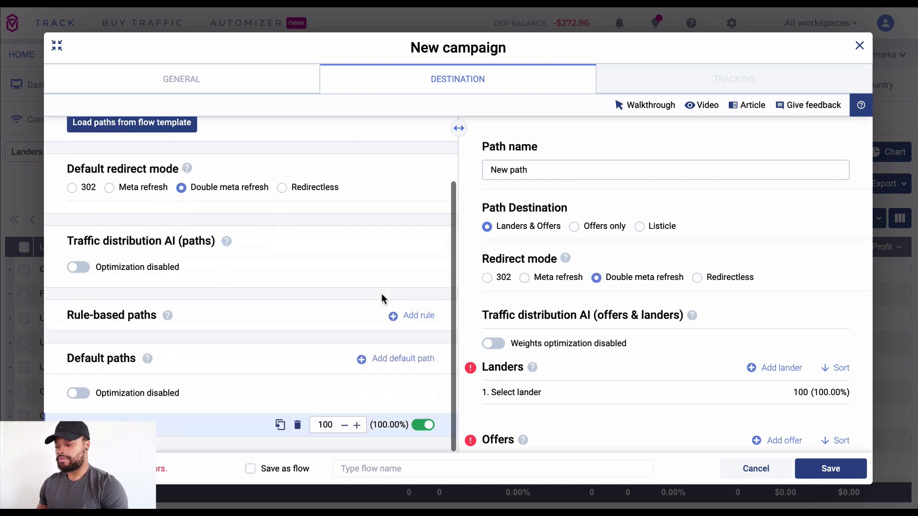
pyautogui.scroll(-1, 620, 352)
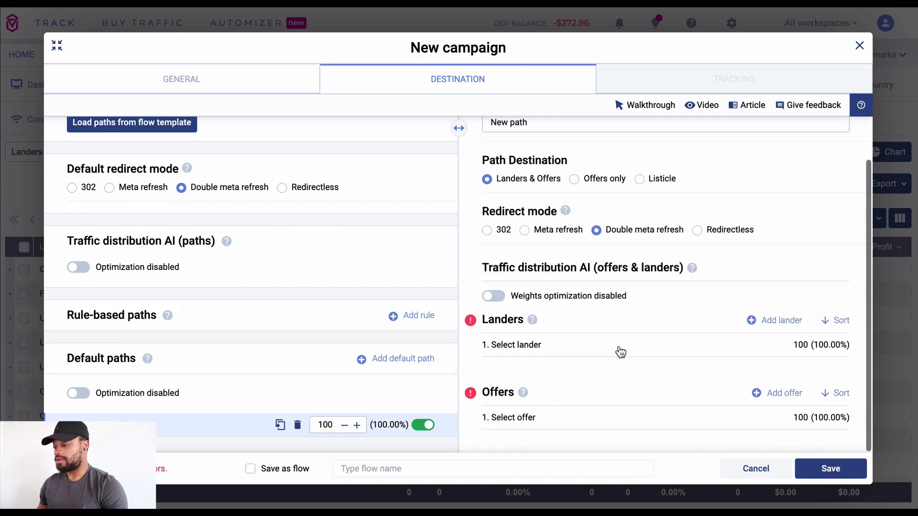
# - Bring up the lander selection for the campaign path
pyautogui.click(620, 349)
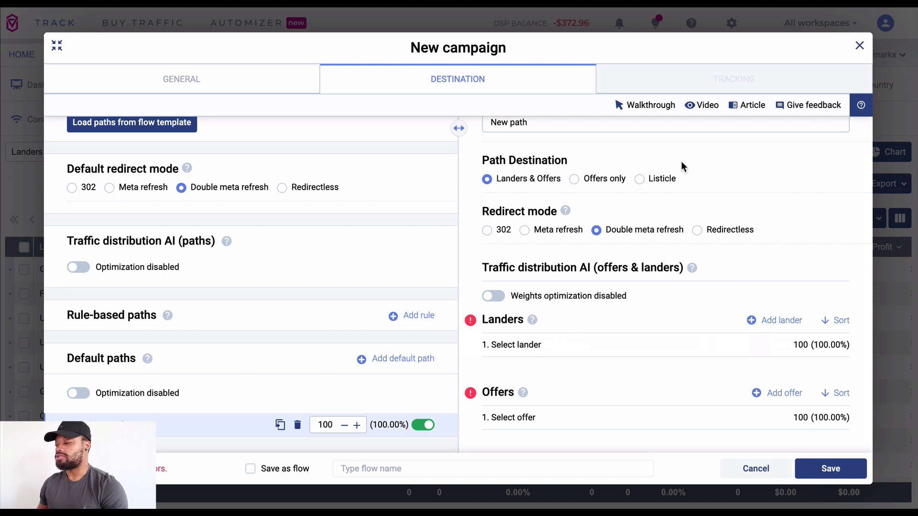
pyautogui.moveTo(725, 356)
pyautogui.scroll(-1, 721, 353)
pyautogui.scroll(2, 721, 353)
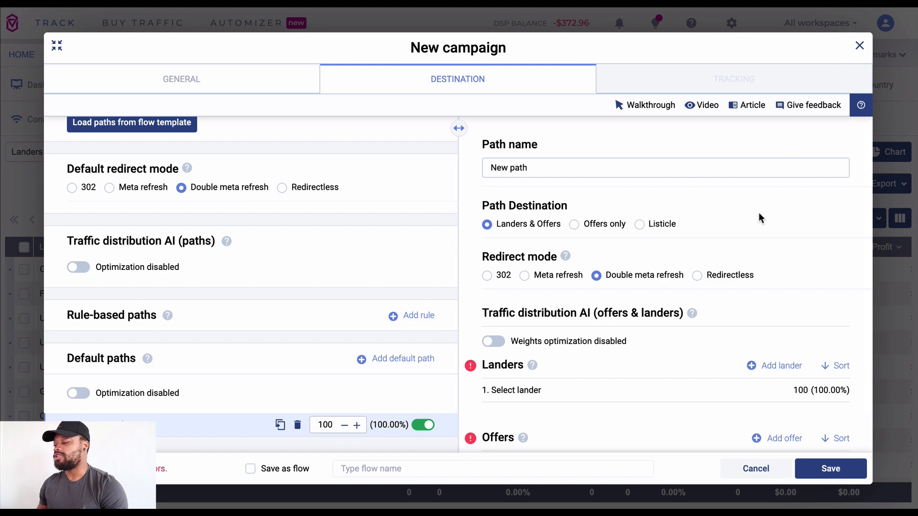
pyautogui.scroll(-1, 758, 213)
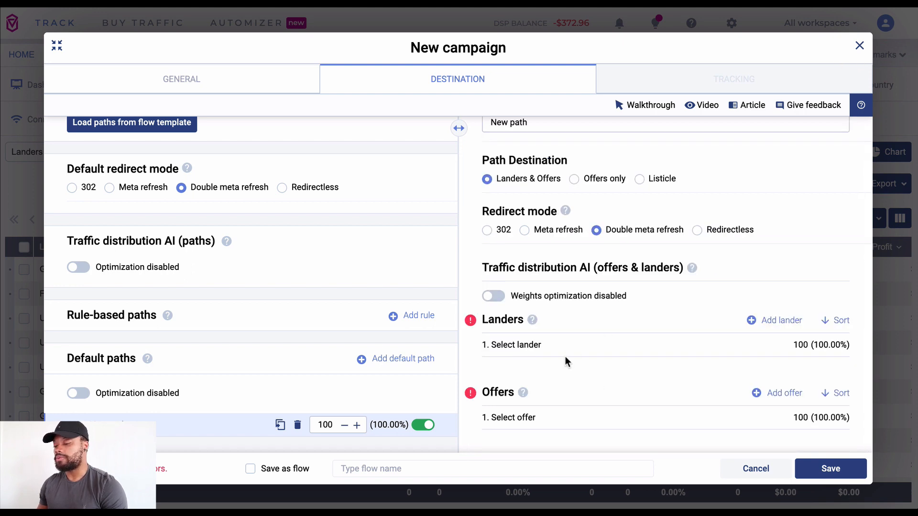
pyautogui.moveTo(541, 339)
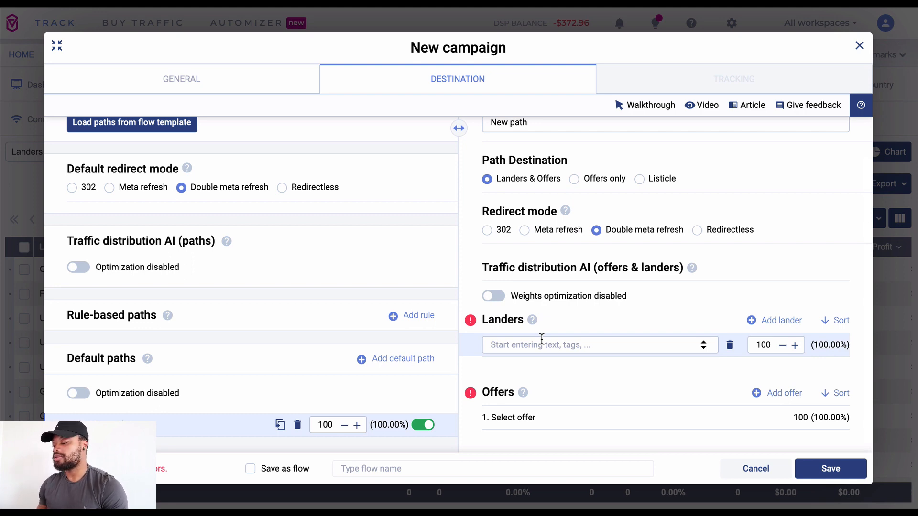
# - Use lander Global - Back Pain Coach and offer ClickBank - Global - Back Pain Coach, then save
pyautogui.click(542, 338)
pyautogui.write('back')
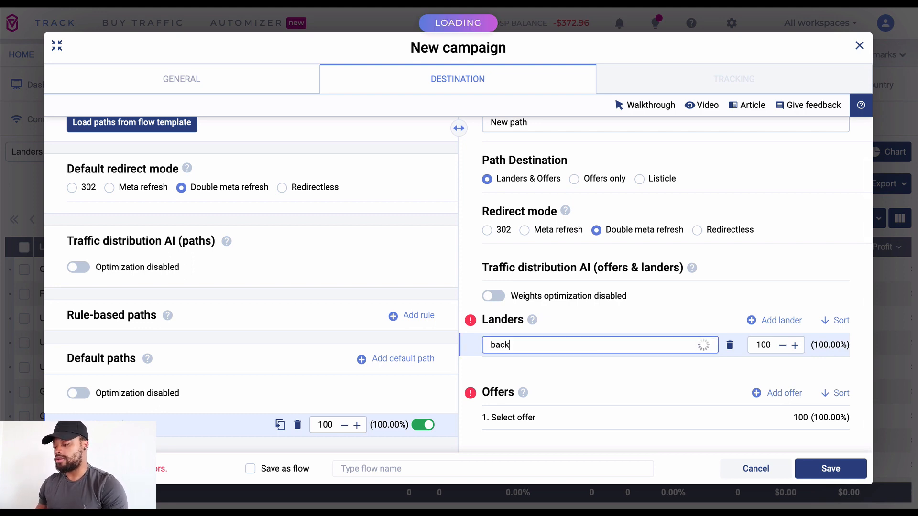
pyautogui.write(' pain')
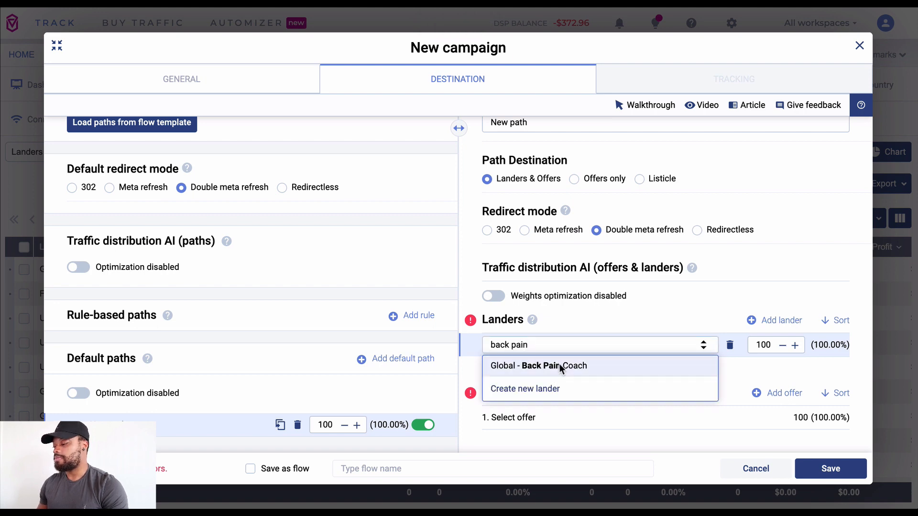
pyautogui.click(560, 366)
pyautogui.click(543, 417)
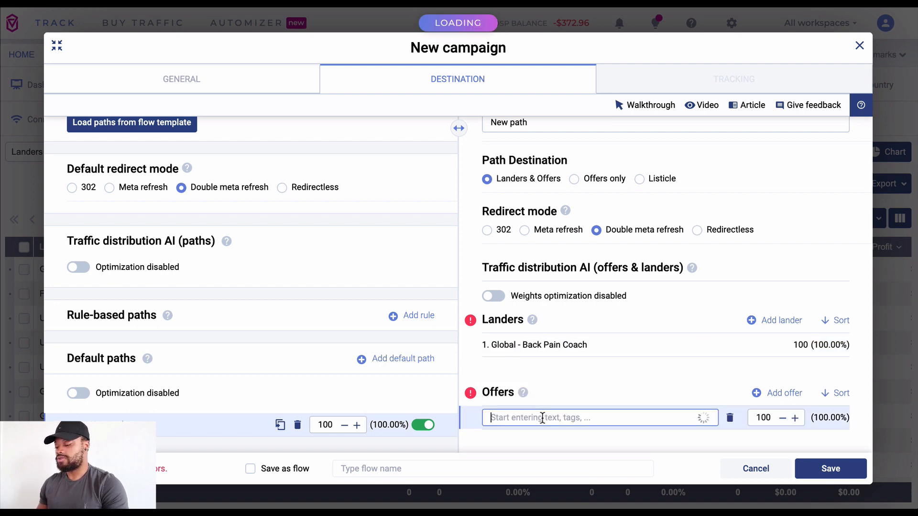
pyautogui.write('back pain')
pyautogui.click(555, 436)
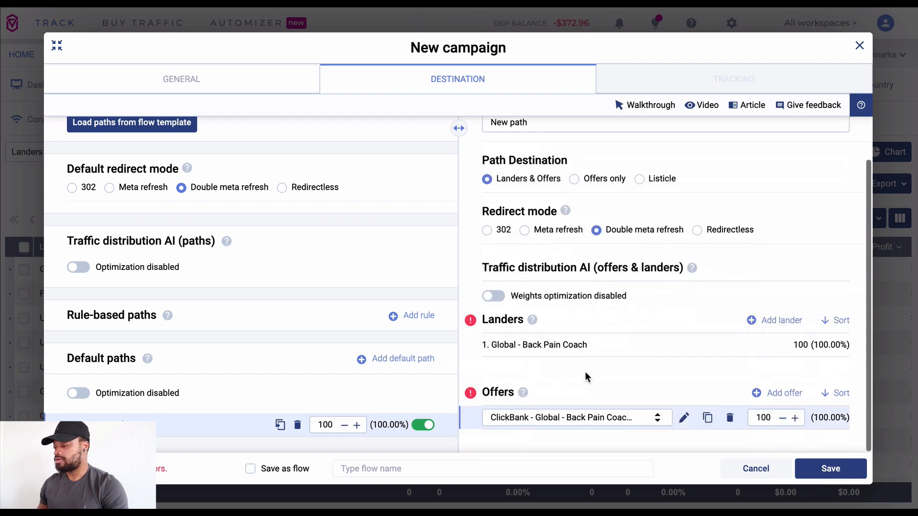
pyautogui.moveTo(470, 395)
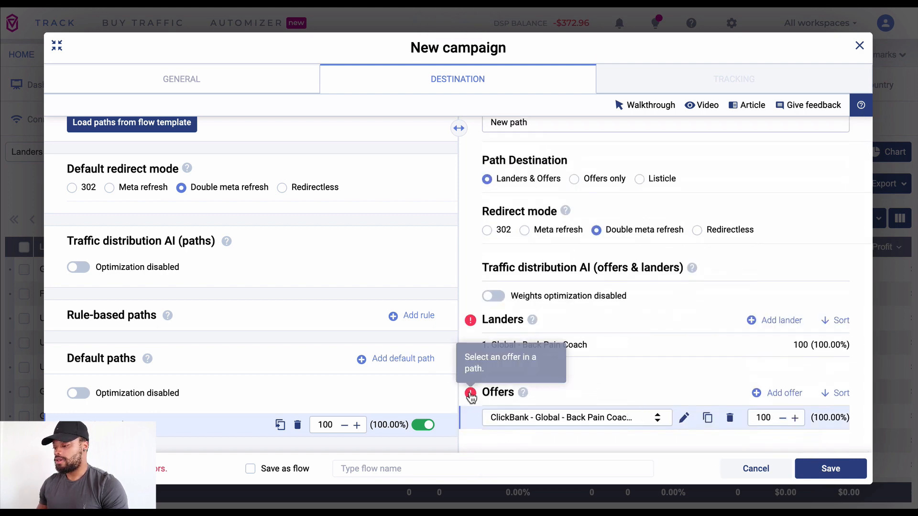
pyautogui.click(819, 467)
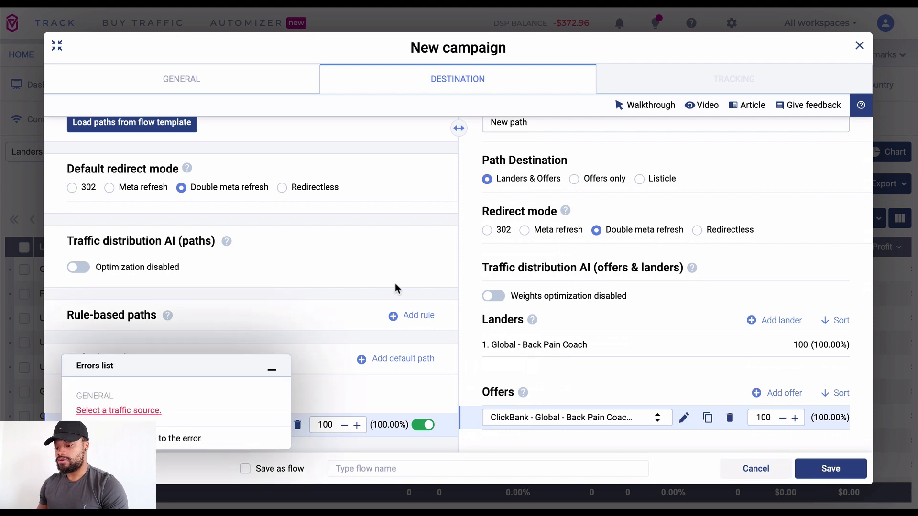
# - Set the campaign's traffic source to Revcontent - TEST and continue
pyautogui.click(276, 372)
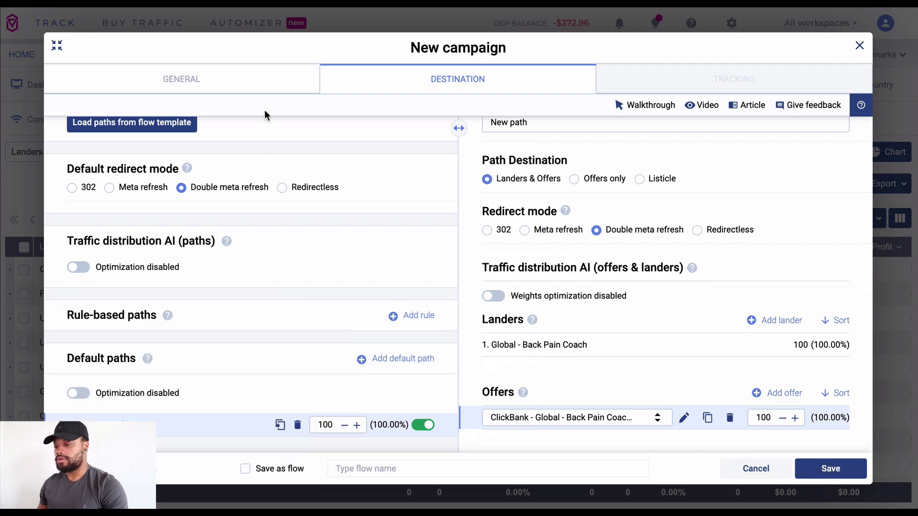
pyautogui.click(254, 72)
pyautogui.click(164, 236)
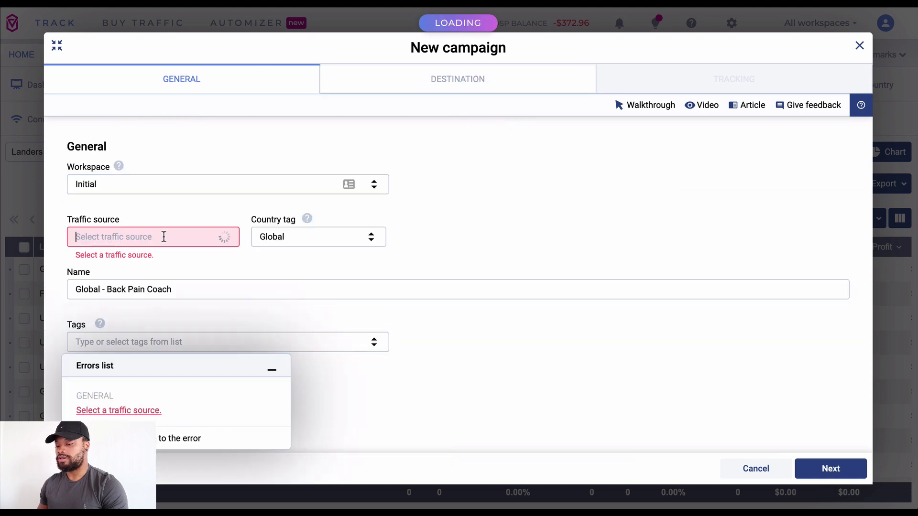
pyautogui.write('re')
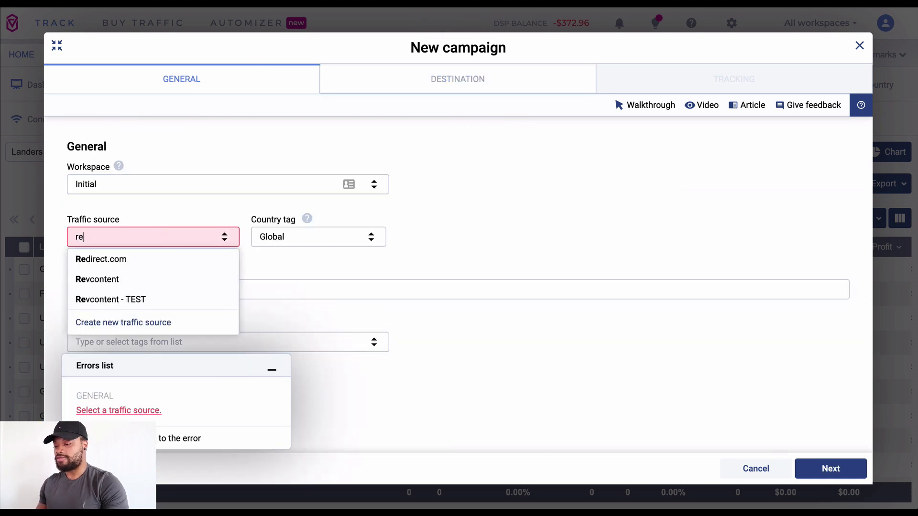
pyautogui.click(142, 316)
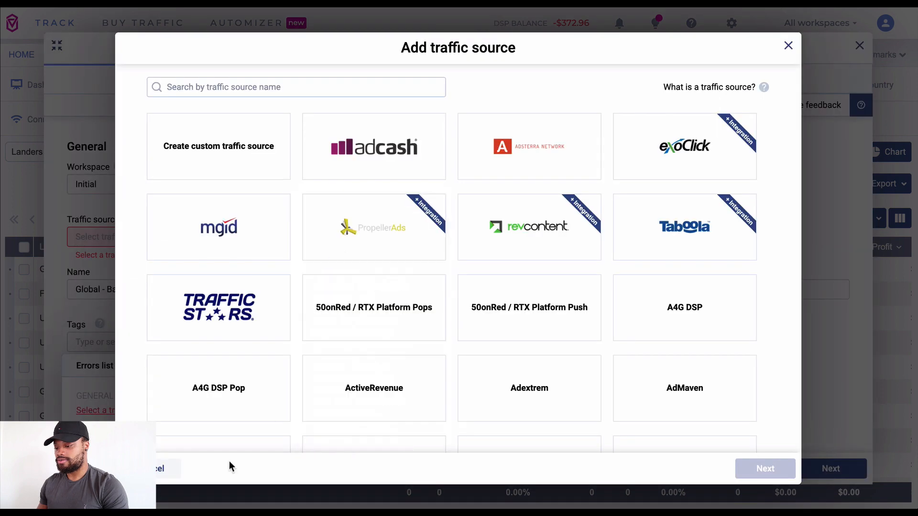
pyautogui.click(161, 471)
pyautogui.click(180, 234)
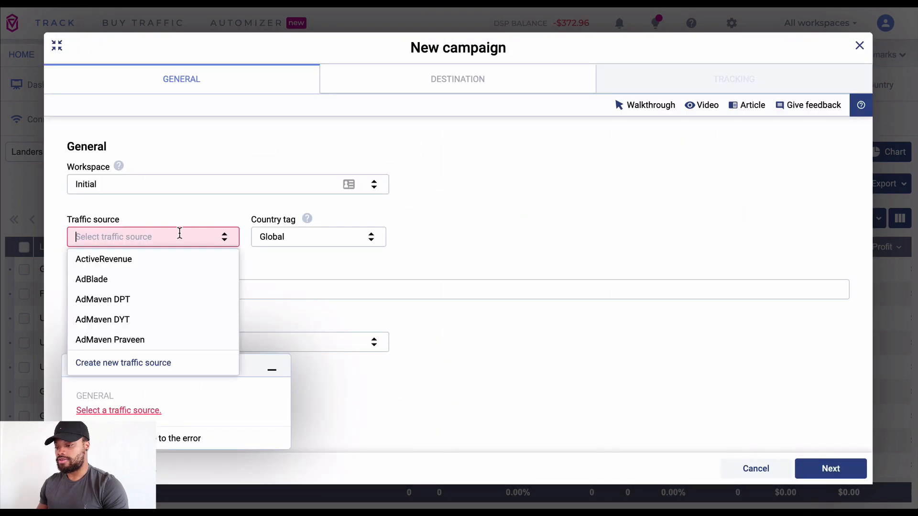
pyautogui.write('rev')
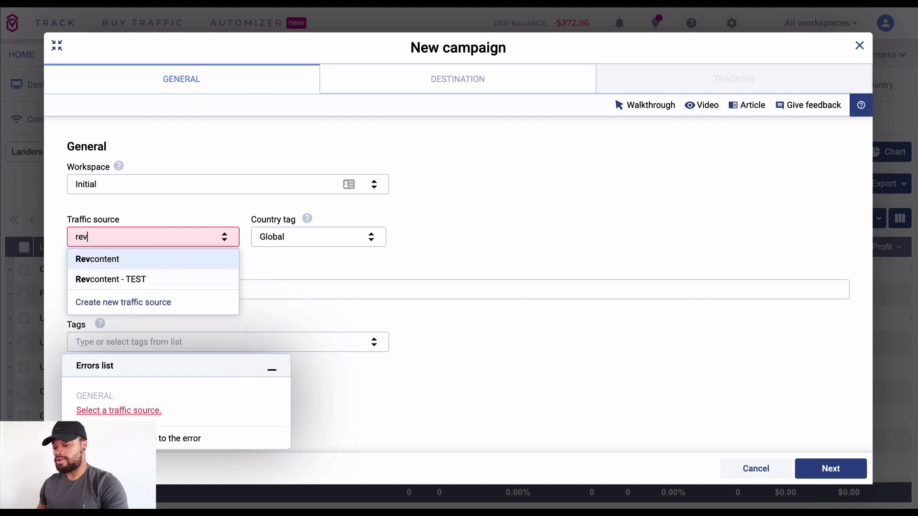
pyautogui.click(139, 279)
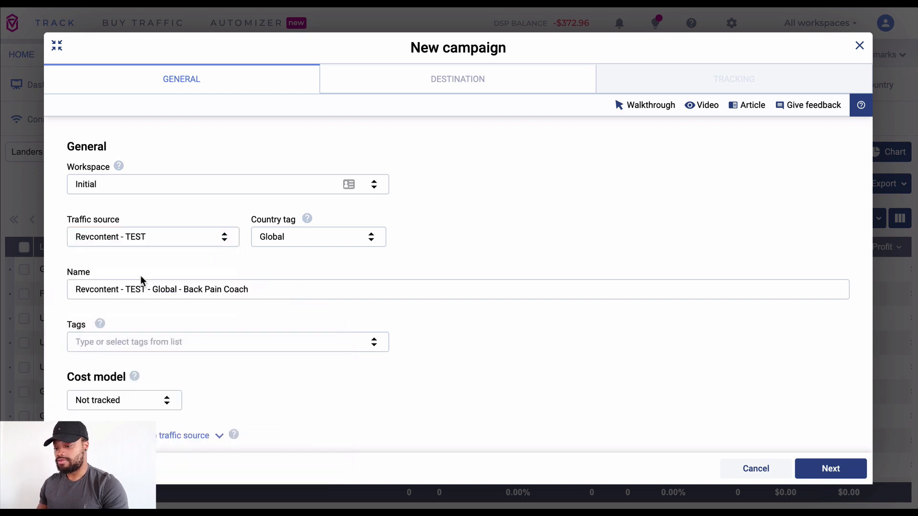
pyautogui.click(823, 467)
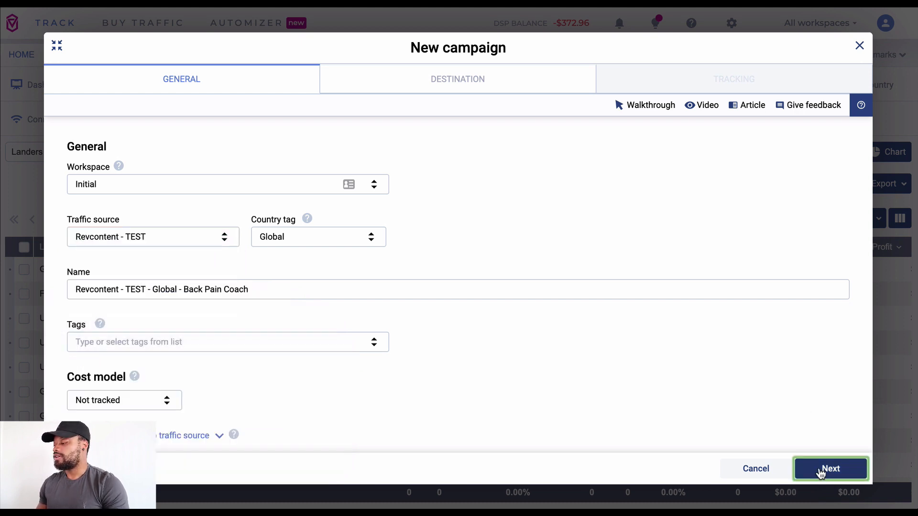
pyautogui.click(826, 469)
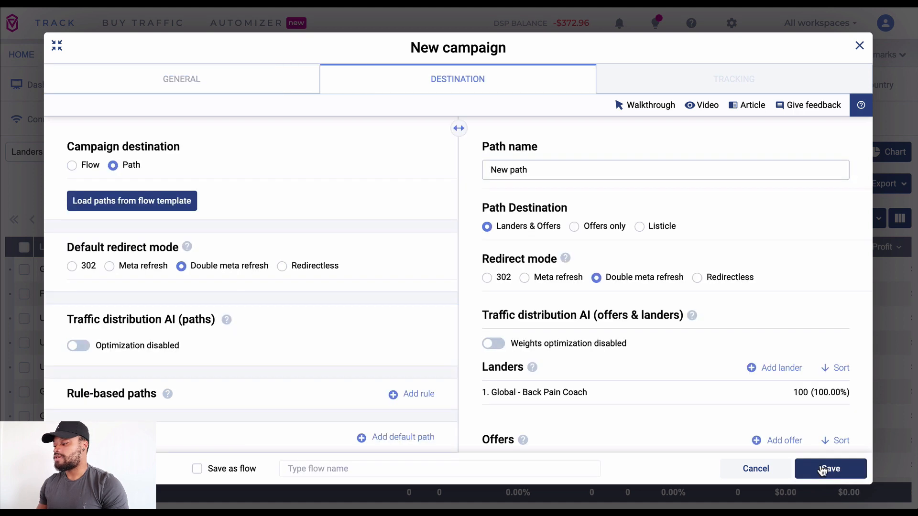
# - Save the campaign and switch its tracking domain to track.greenlanez.com
pyautogui.click(823, 469)
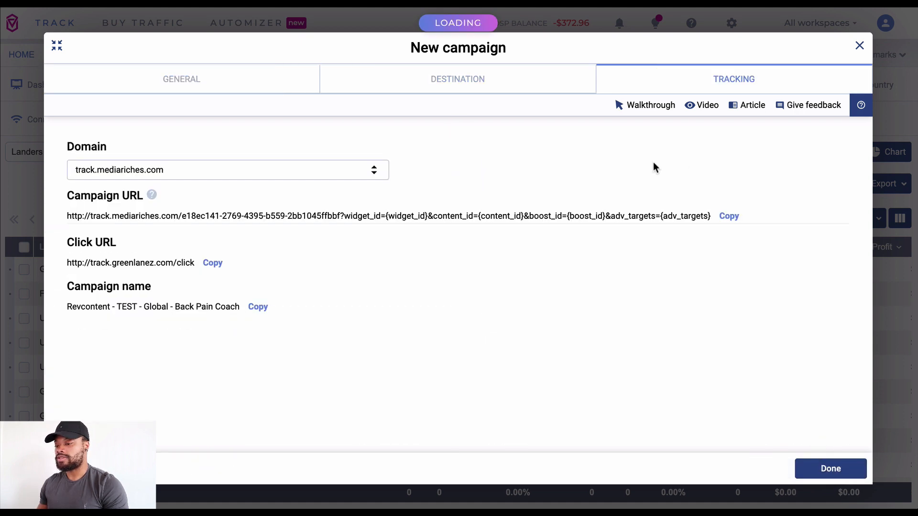
pyautogui.click(329, 167)
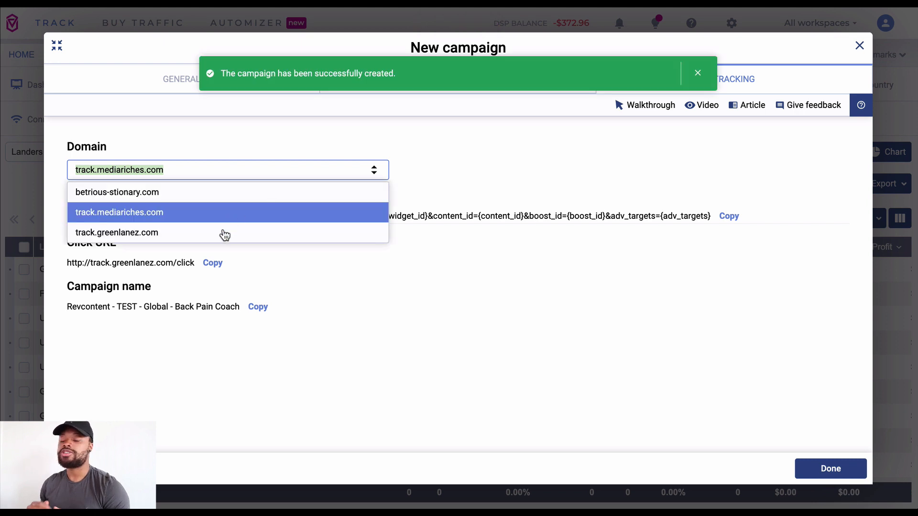
pyautogui.click(225, 234)
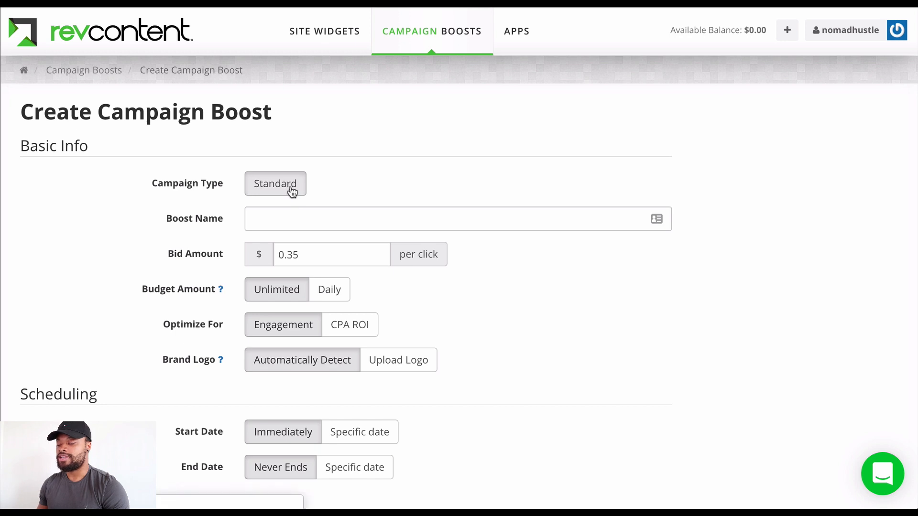
# - Name the boost 'Back pain test'
pyautogui.click(357, 218)
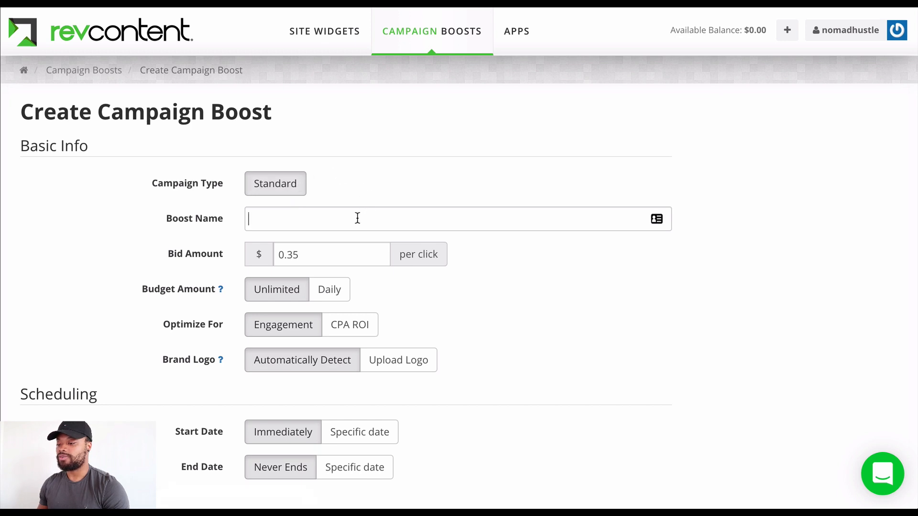
pyautogui.scroll(-1, 358, 218)
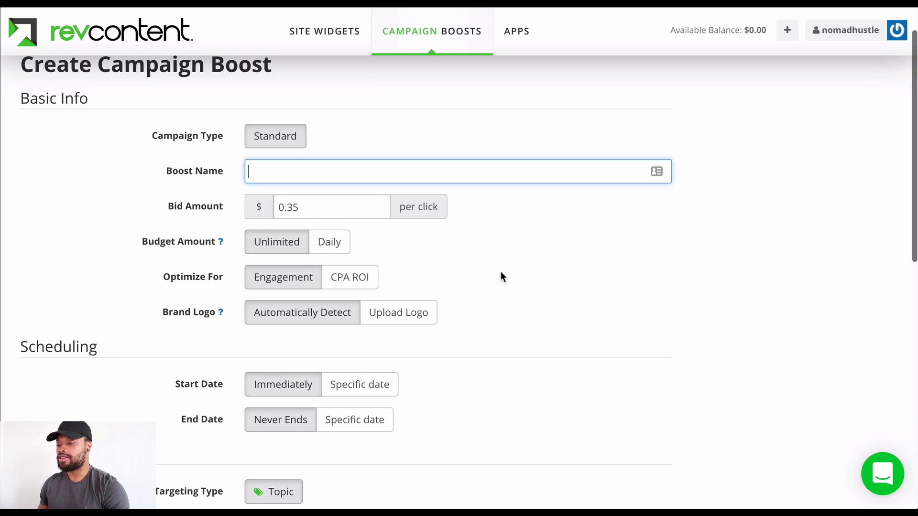
pyautogui.scroll(-1, 501, 272)
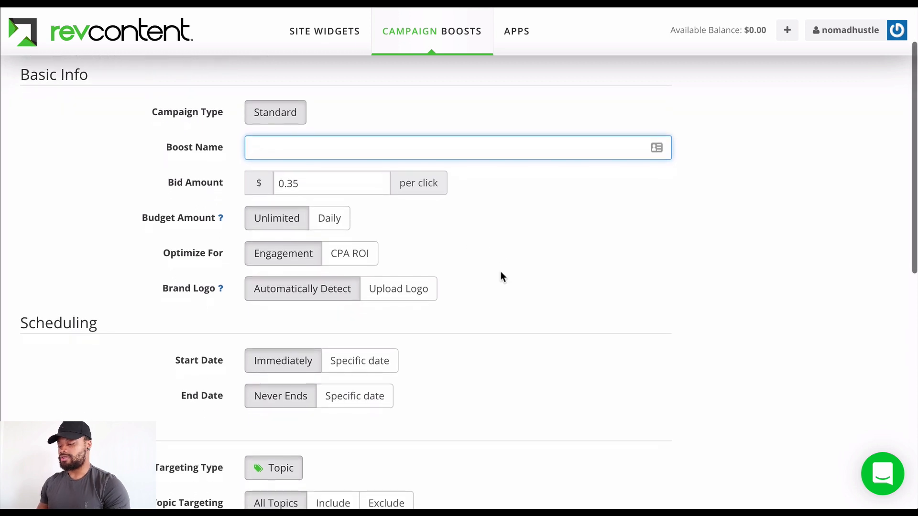
pyautogui.write('Back pain test')
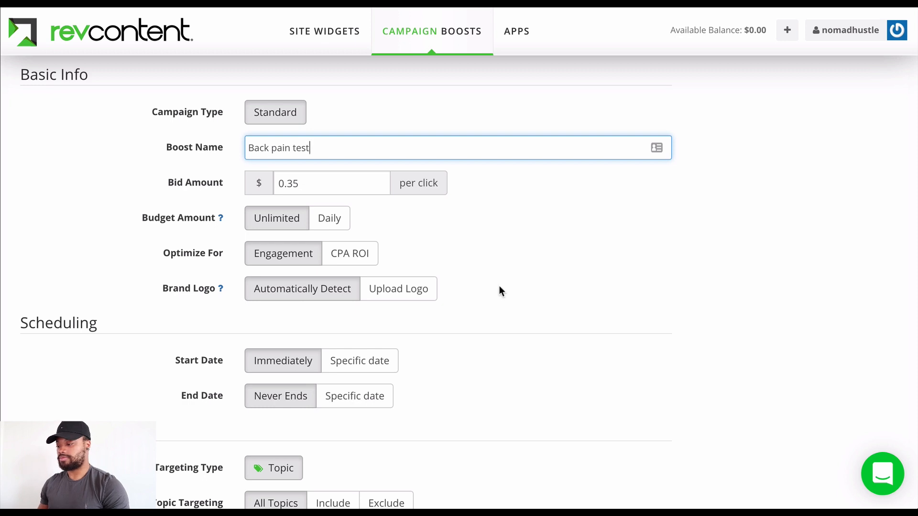
pyautogui.click(536, 324)
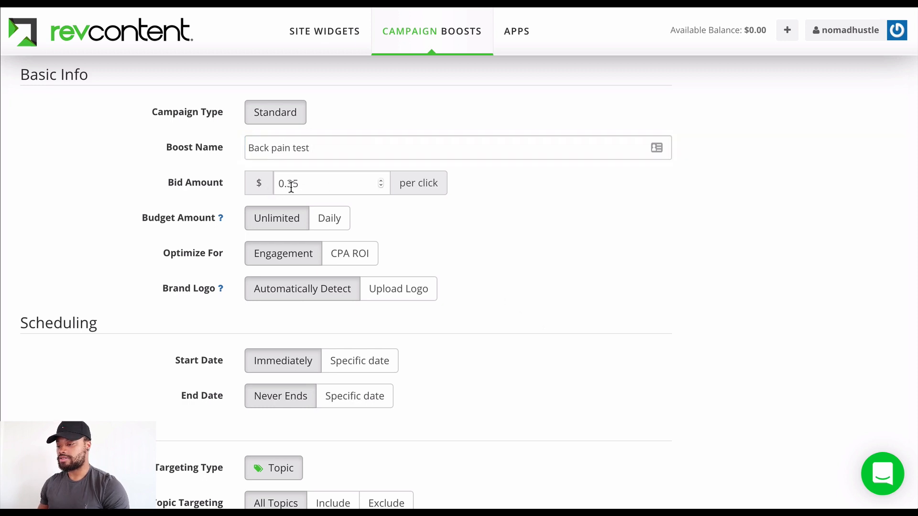
# - Check that the bid amount stays at 0.35
pyautogui.click(312, 184)
pyautogui.moveTo(340, 187); pyautogui.dragTo(275, 184)
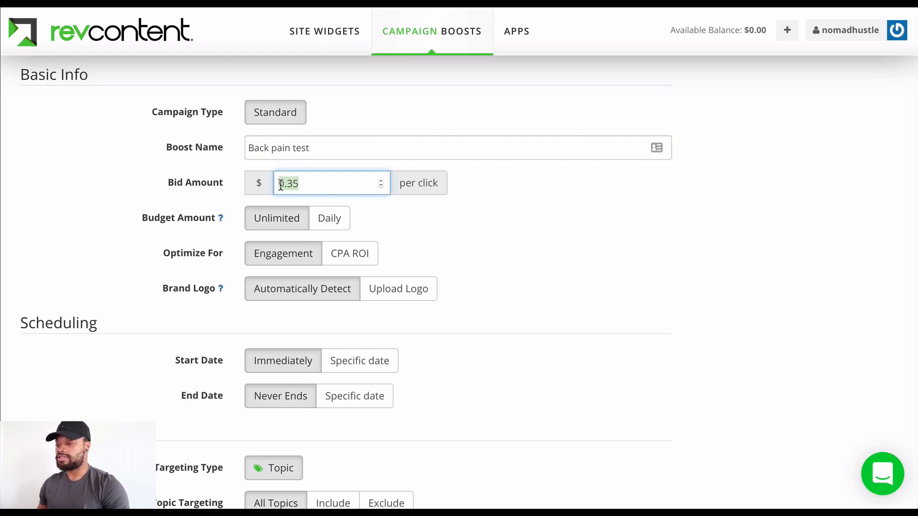
pyautogui.click(262, 184)
pyautogui.click(353, 191)
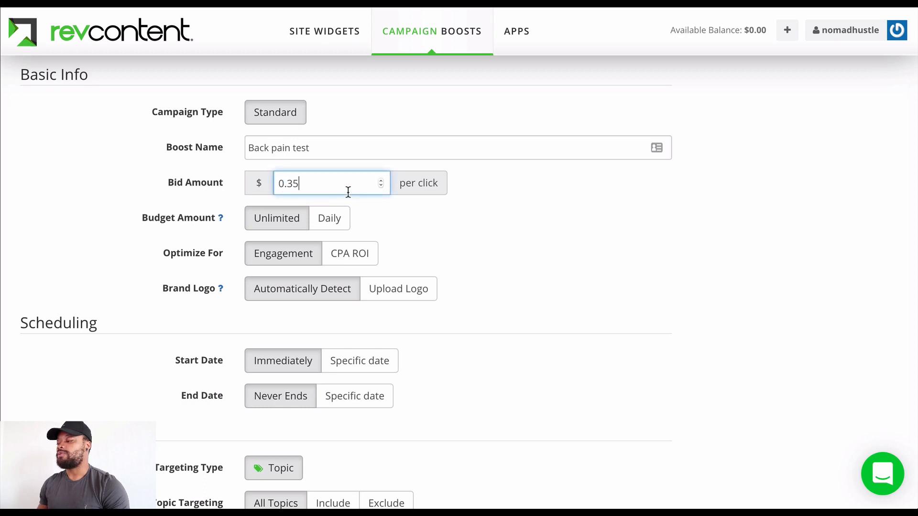
pyautogui.doubleClick(343, 191)
pyautogui.click(407, 190)
pyautogui.click(328, 184)
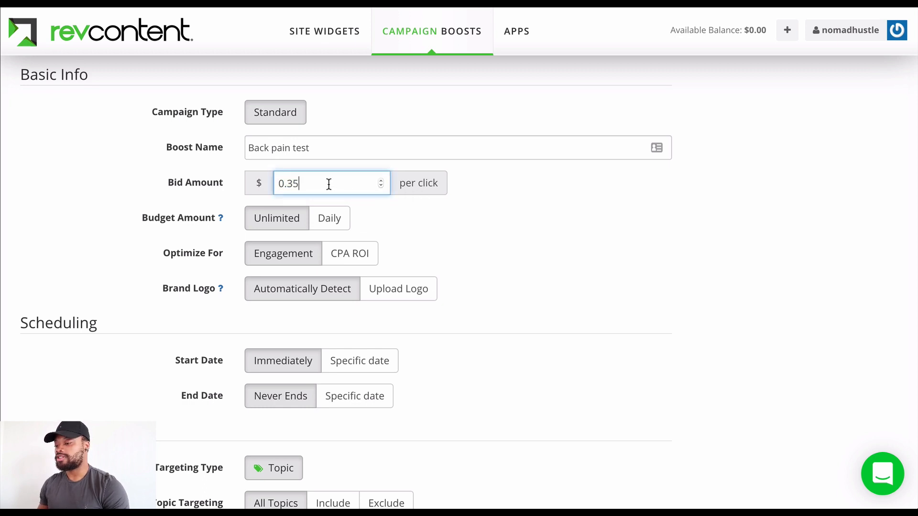
pyautogui.doubleClick(331, 183)
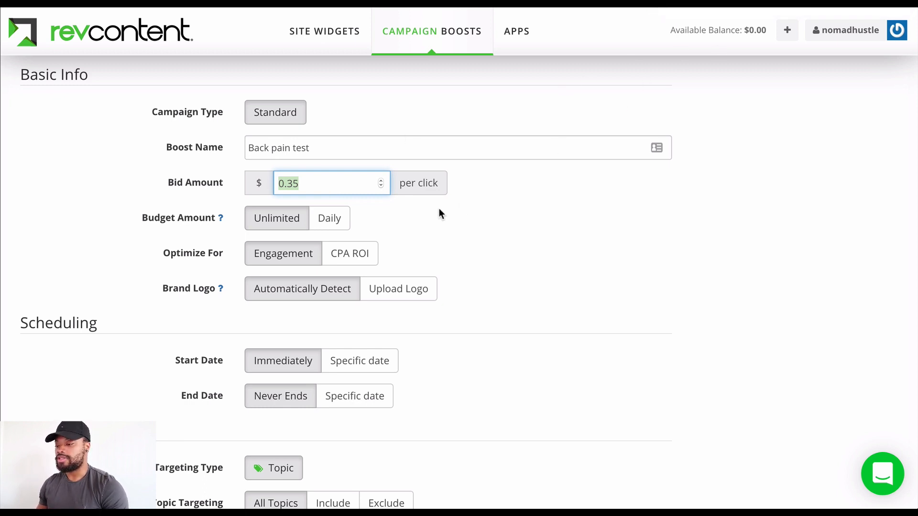
pyautogui.scroll(-1, 518, 248)
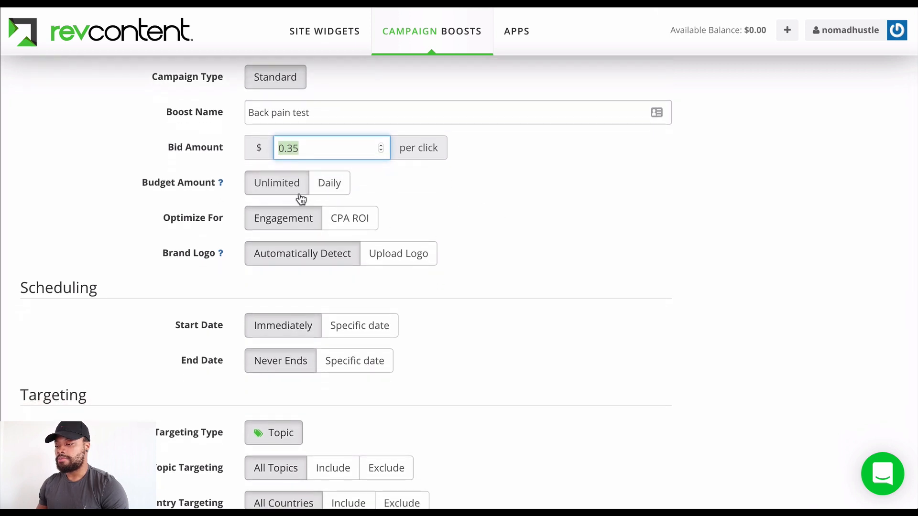
pyautogui.click(345, 185)
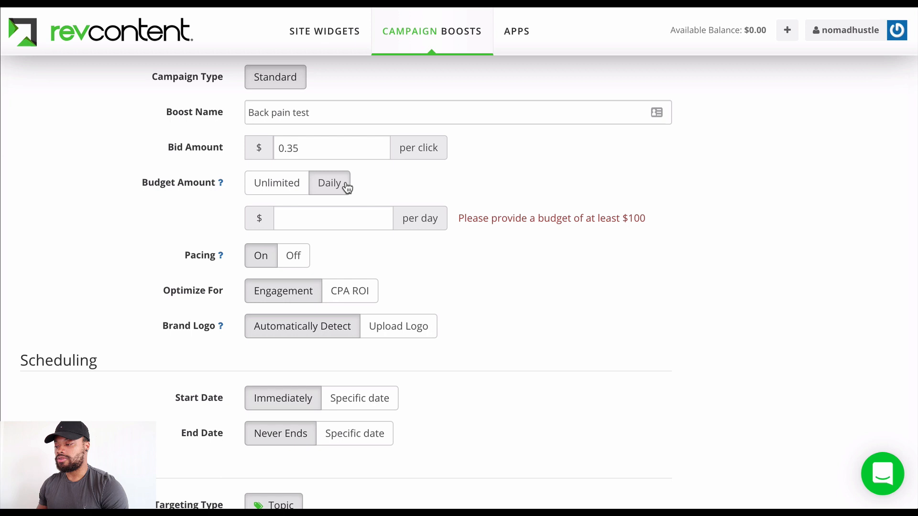
pyautogui.click(341, 223)
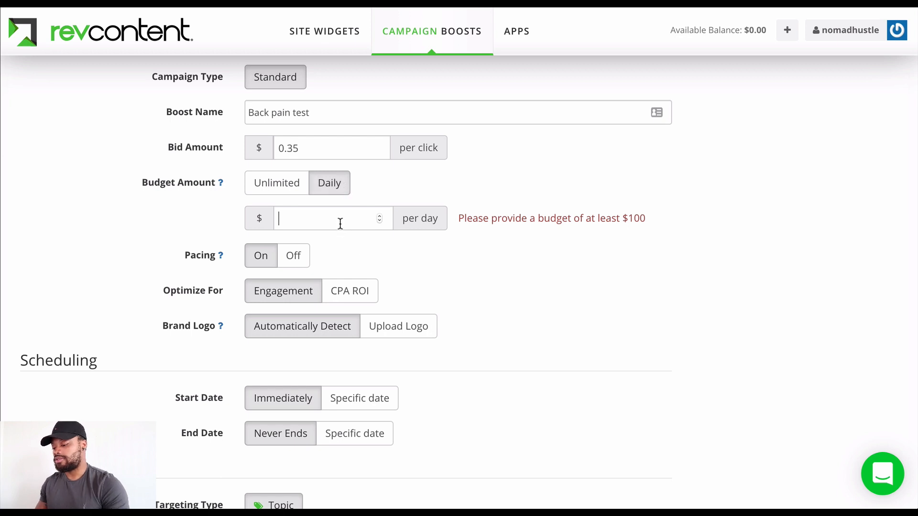
pyautogui.write('5000')
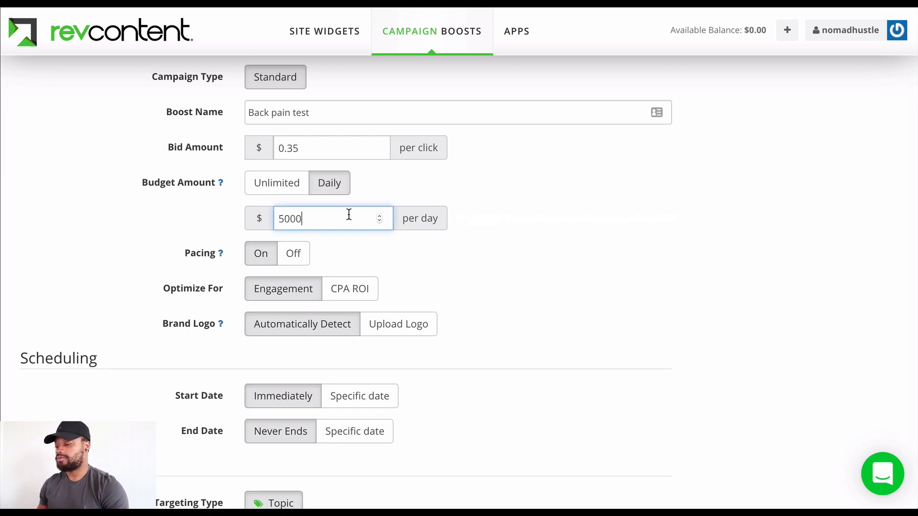
pyautogui.press('BackSpace')
pyautogui.click(449, 271)
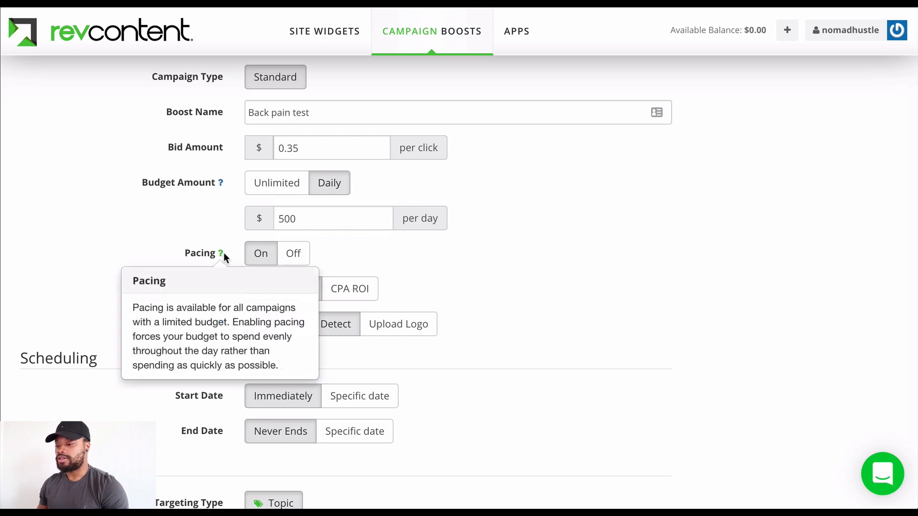
pyautogui.moveTo(220, 256)
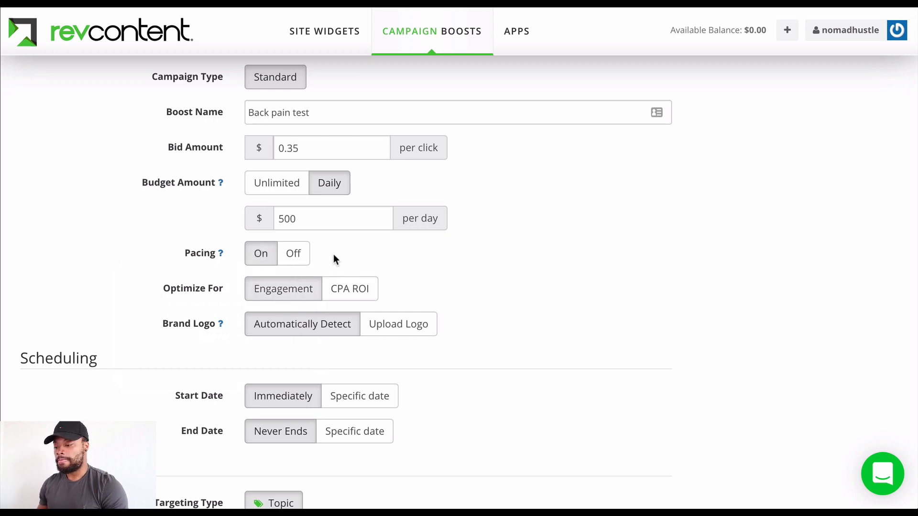
pyautogui.scroll(-2, 361, 254)
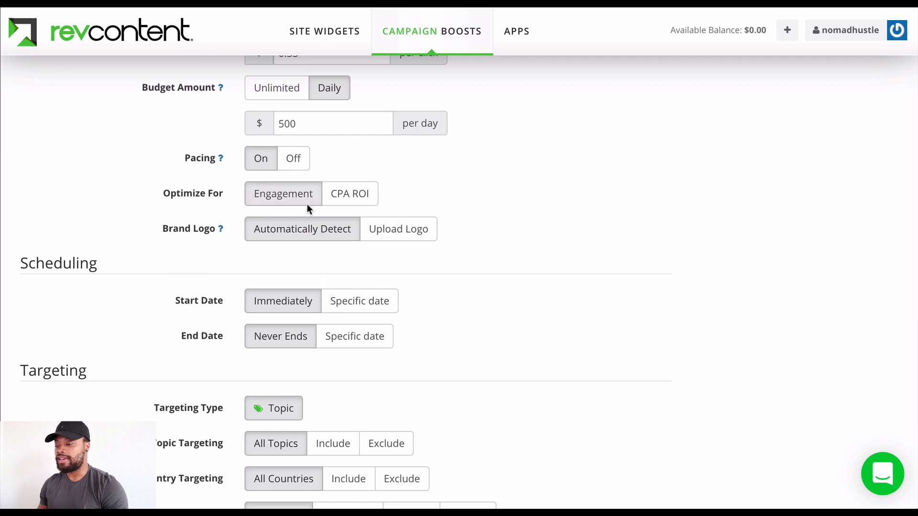
pyautogui.click(345, 202)
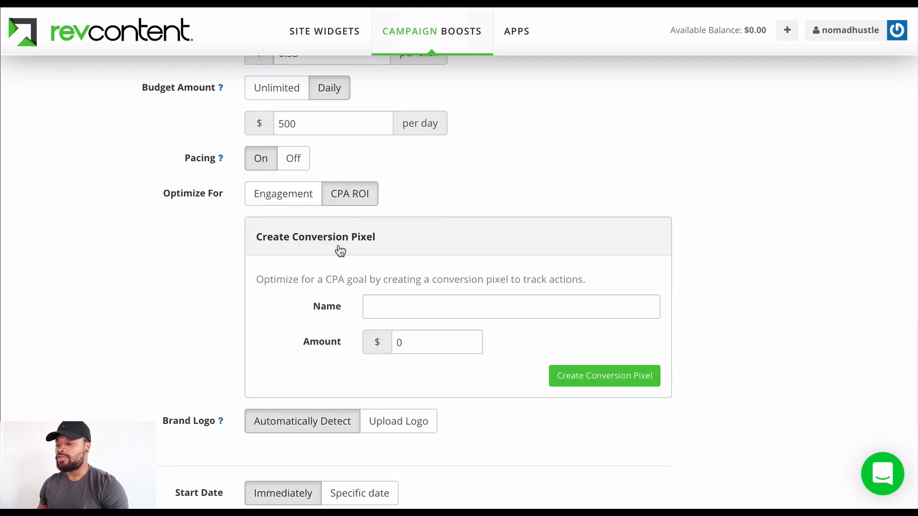
pyautogui.click(286, 200)
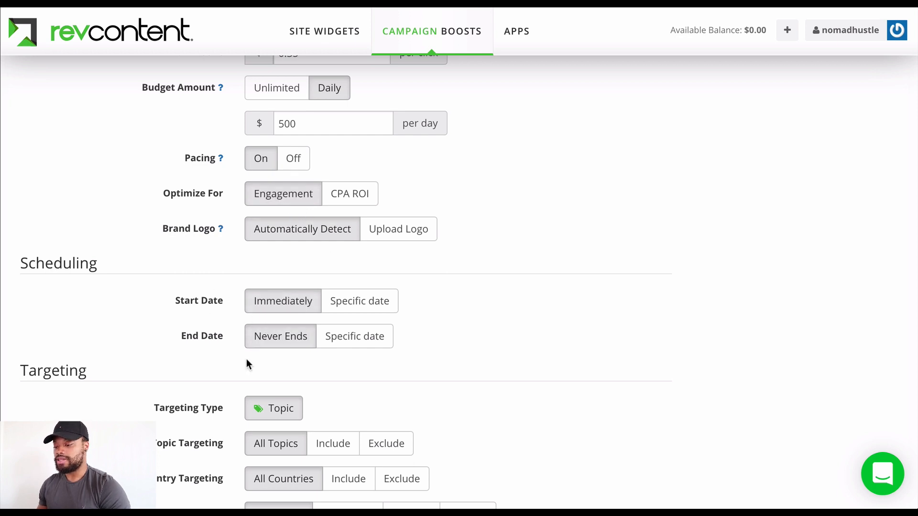
# - Switch topic targeting to Include with Native as the only topic
pyautogui.scroll(-3, 254, 356)
pyautogui.scroll(-1, 259, 359)
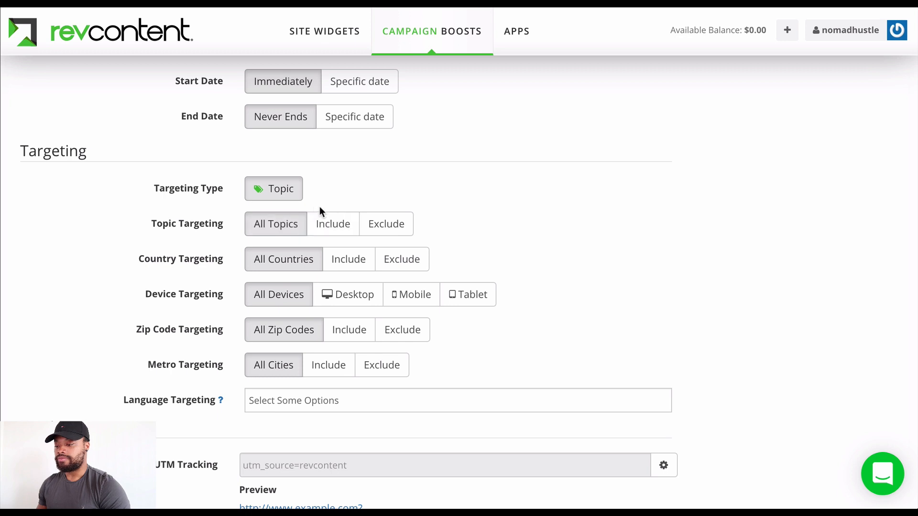
pyautogui.click(325, 223)
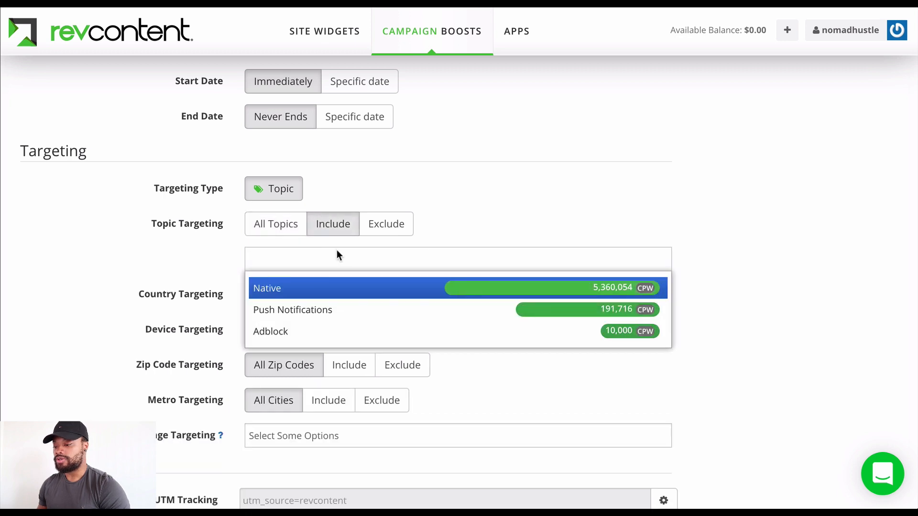
pyautogui.click(298, 295)
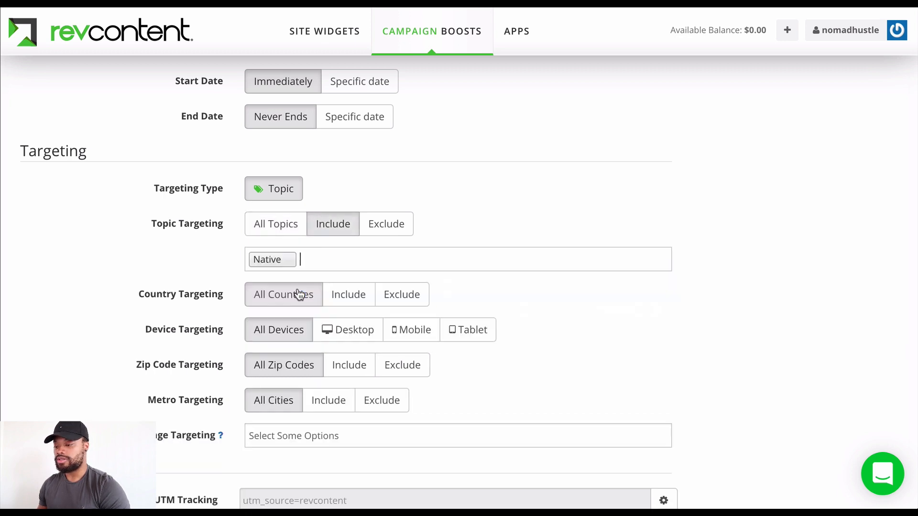
pyautogui.click(324, 265)
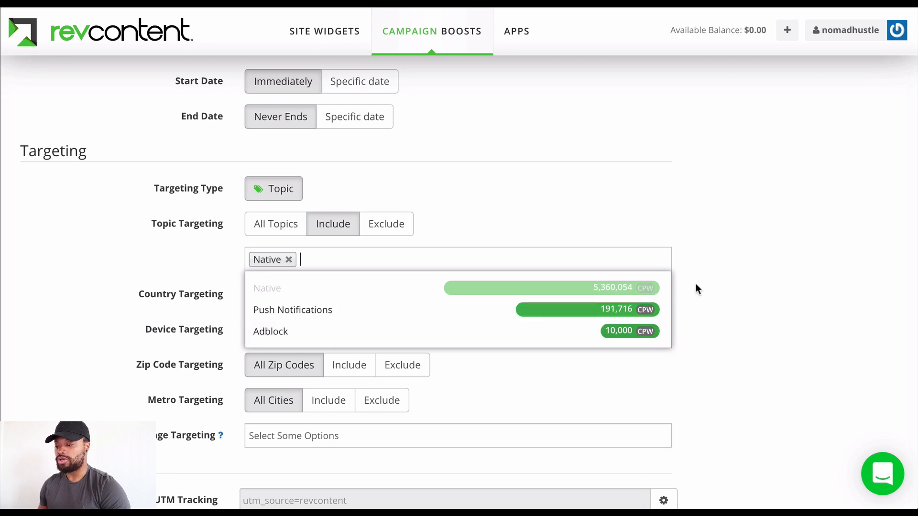
pyautogui.click(695, 251)
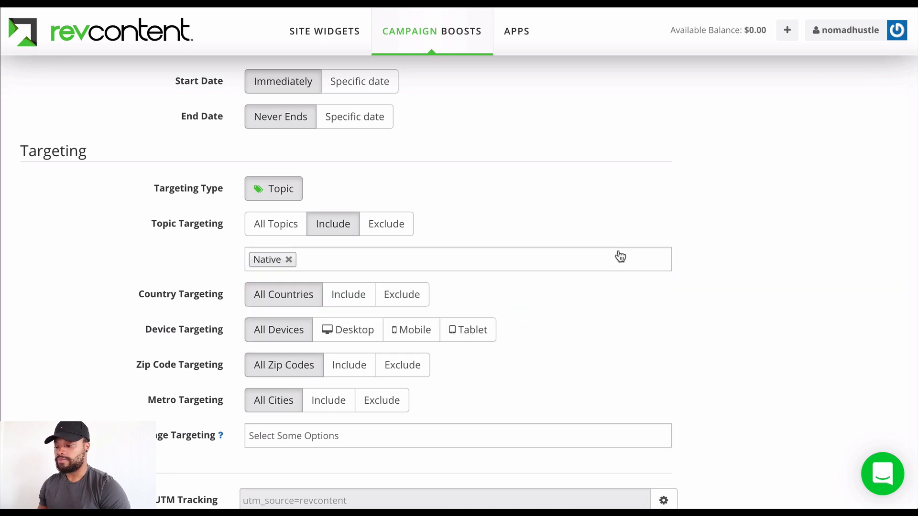
pyautogui.click(620, 257)
pyautogui.write('k')
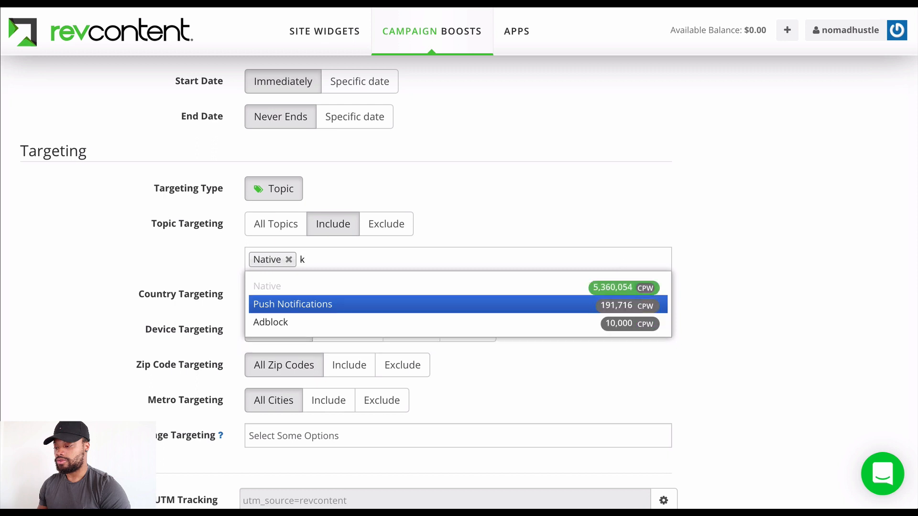
pyautogui.press('BackSpace')
pyautogui.write('h')
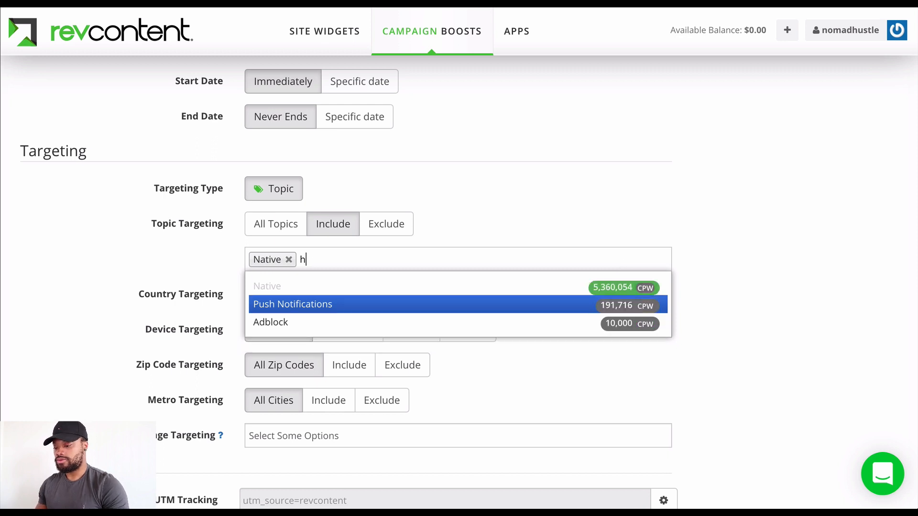
pyautogui.press('BackSpace')
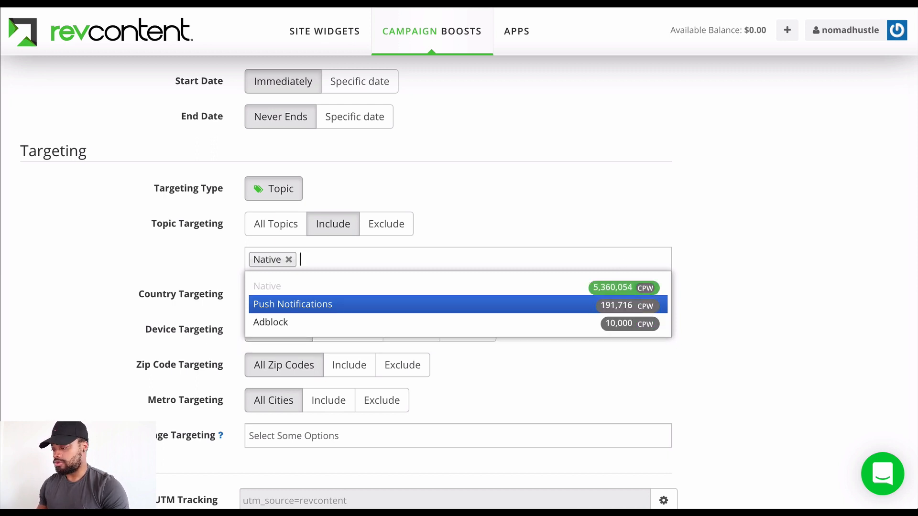
pyautogui.click(680, 294)
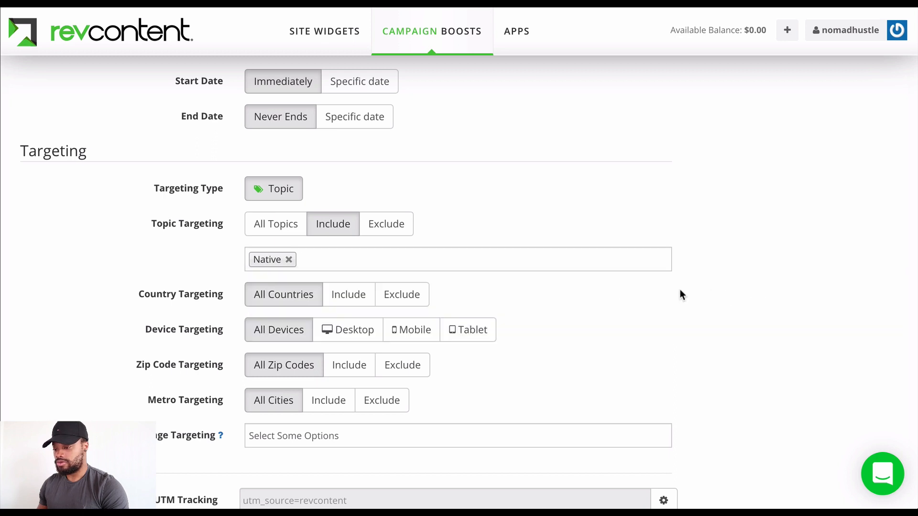
# - Restrict country targeting to the United States only
pyautogui.scroll(-1, 329, 315)
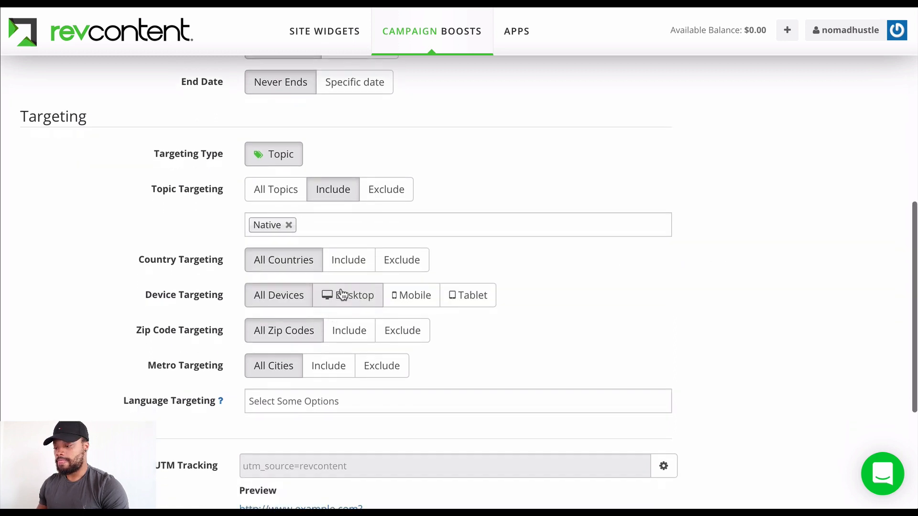
pyautogui.click(352, 265)
pyautogui.click(325, 295)
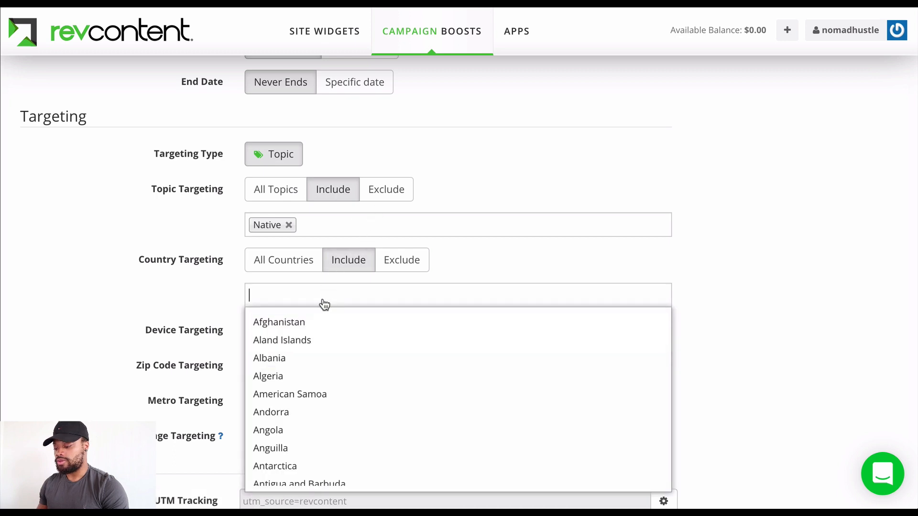
pyautogui.write('un')
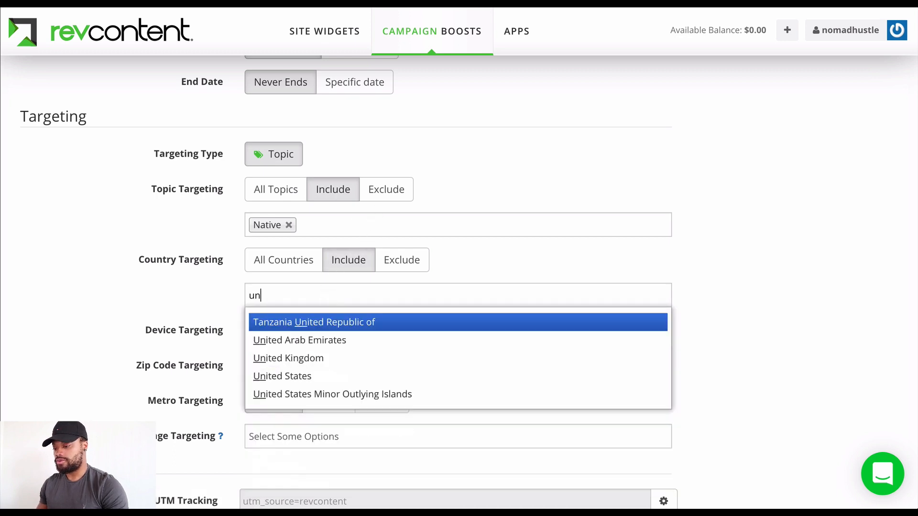
pyautogui.click(281, 380)
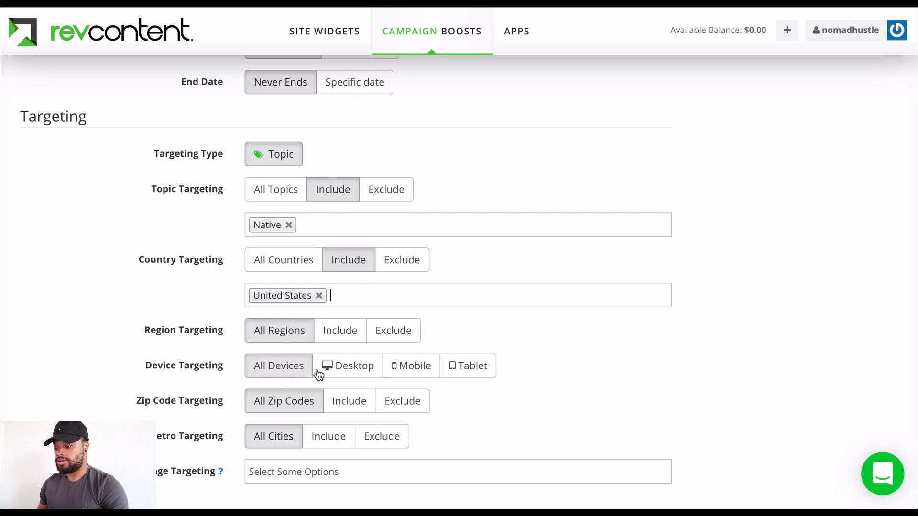
# - Target Mobile devices and the English language
pyautogui.scroll(-1, 303, 398)
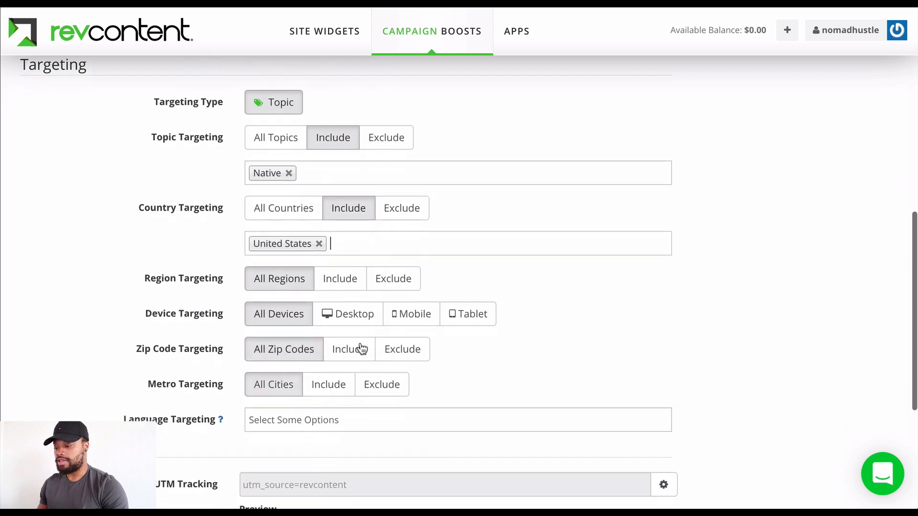
pyautogui.click(422, 322)
pyautogui.scroll(-2, 339, 353)
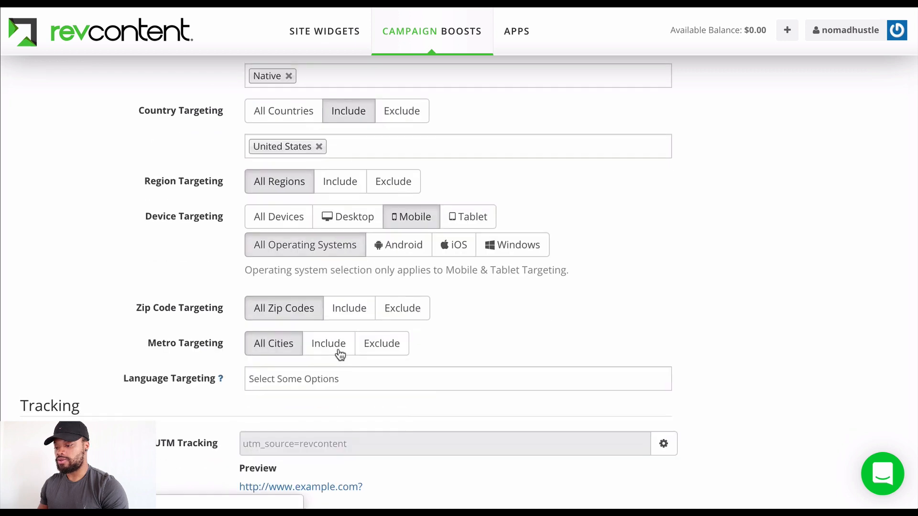
pyautogui.scroll(-1, 354, 283)
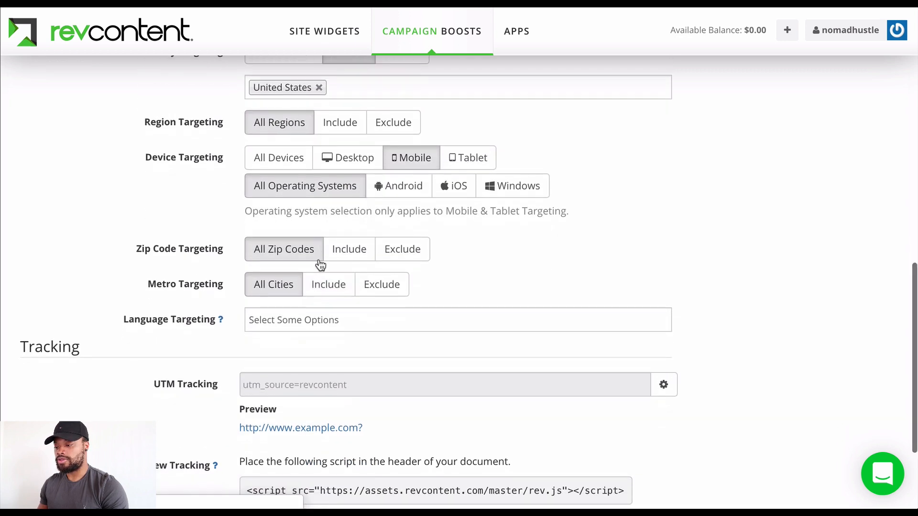
pyautogui.click(270, 325)
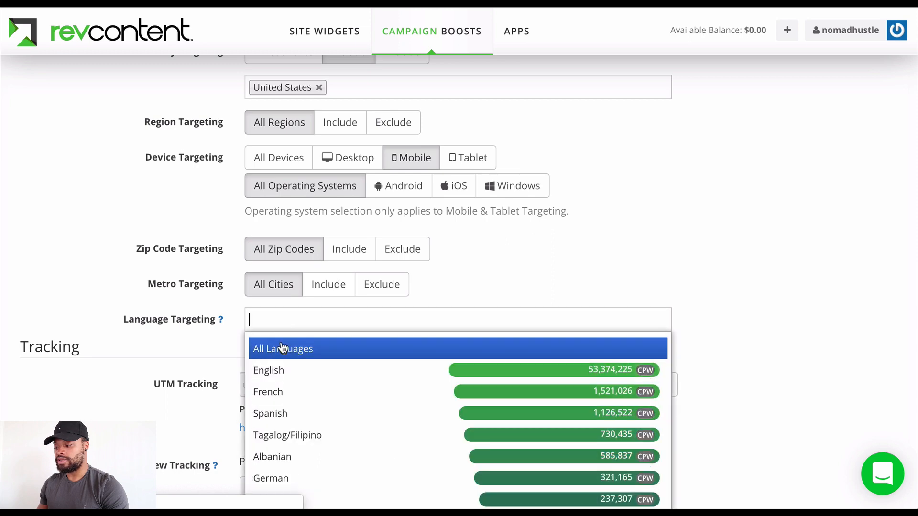
pyautogui.click(289, 370)
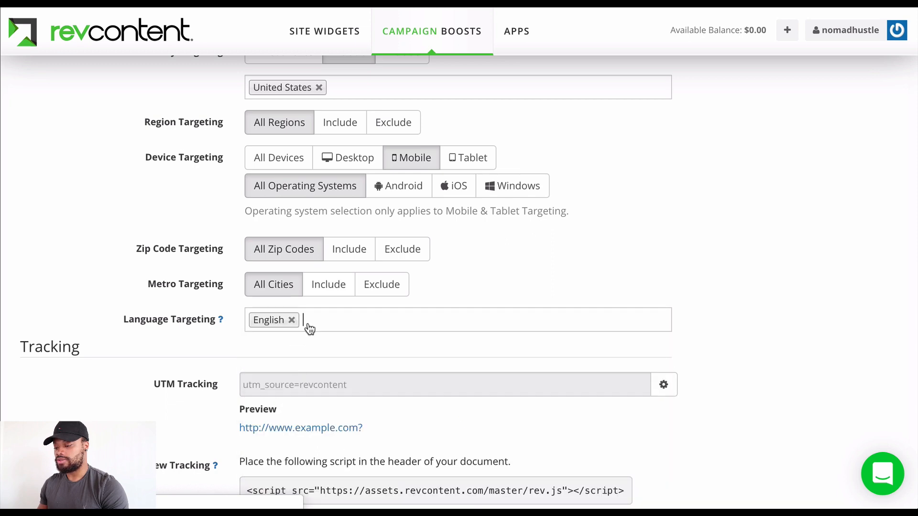
pyautogui.scroll(-3, 302, 397)
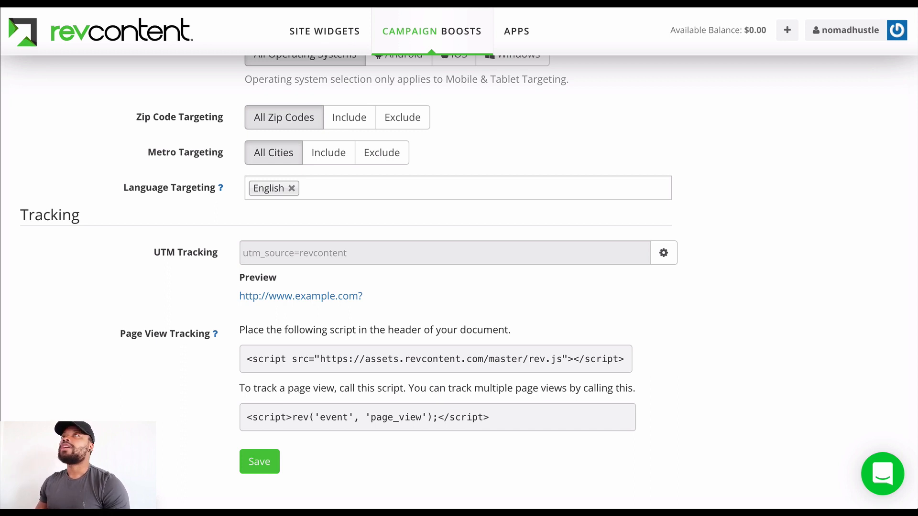
pyautogui.scroll(10, 365, 287)
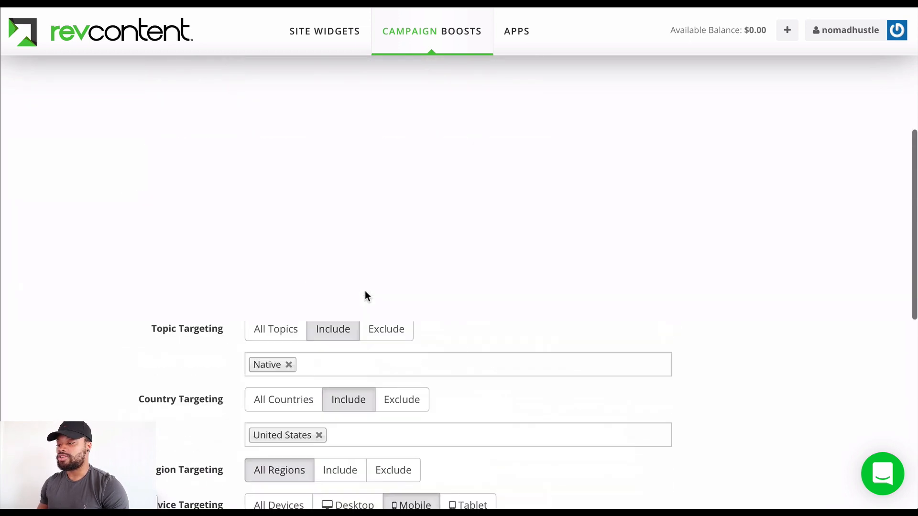
pyautogui.scroll(7, 366, 290)
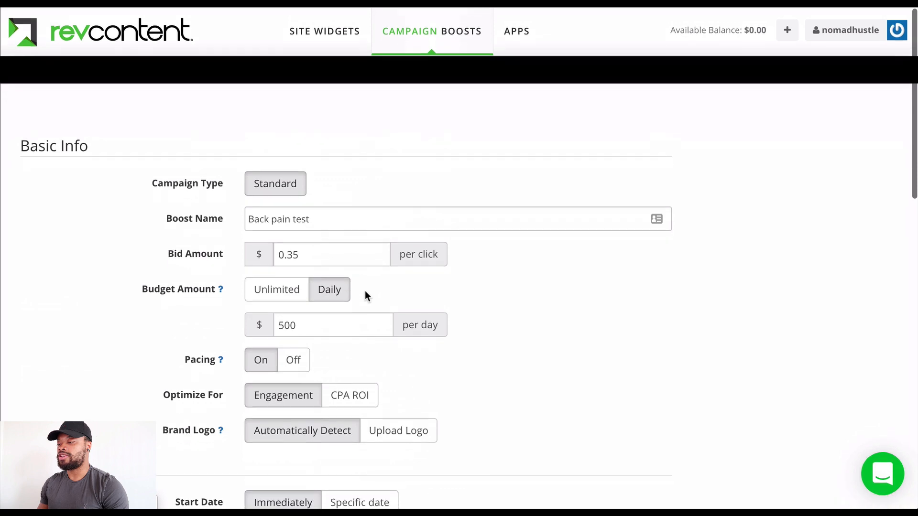
pyautogui.scroll(-1, 459, 287)
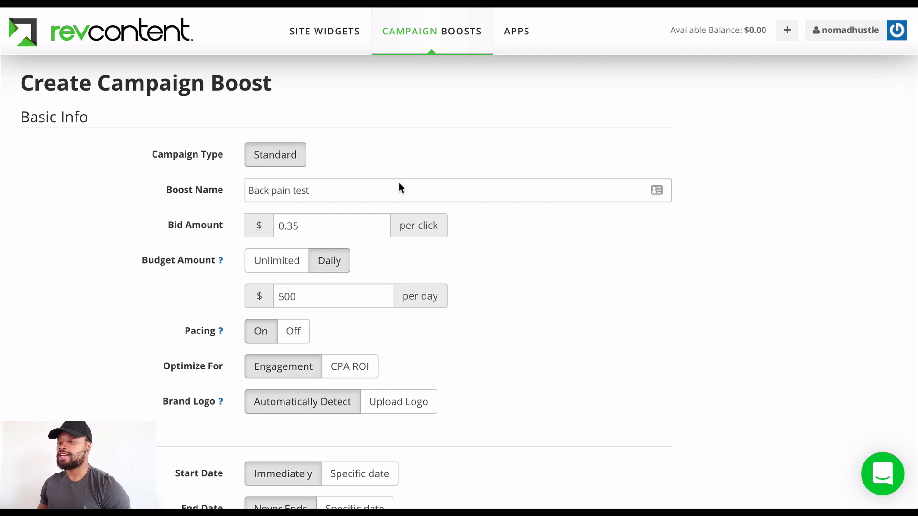
pyautogui.scroll(-3, 467, 188)
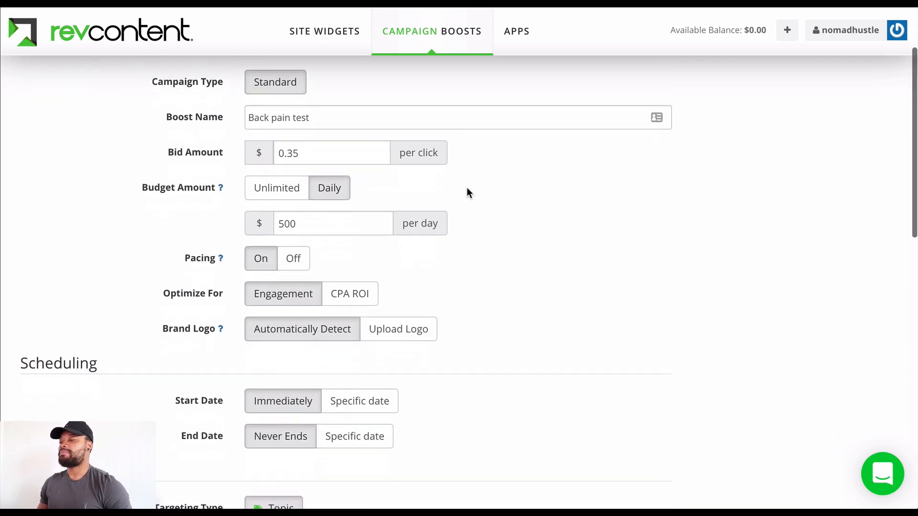
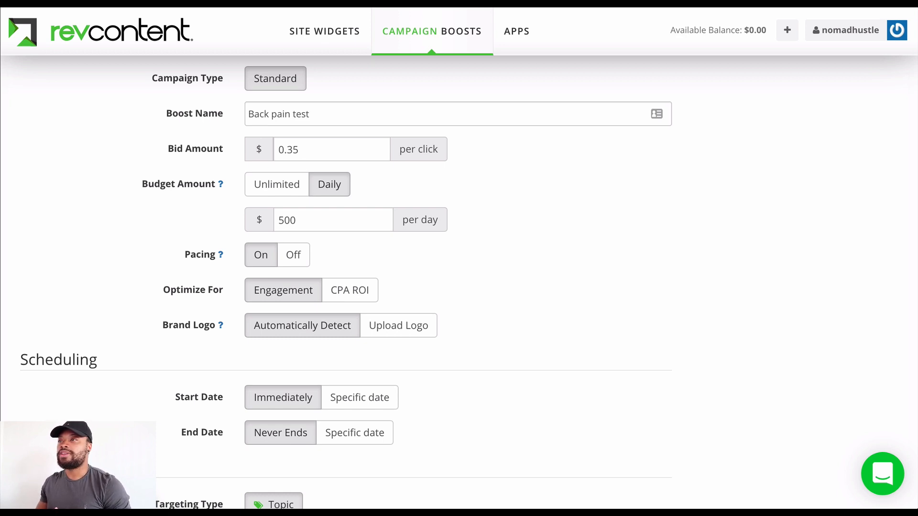
# - Save the boost settings with the $0.35 bid, $500 daily budget, mobile and English targeting
pyautogui.scroll(-15, 438, 423)
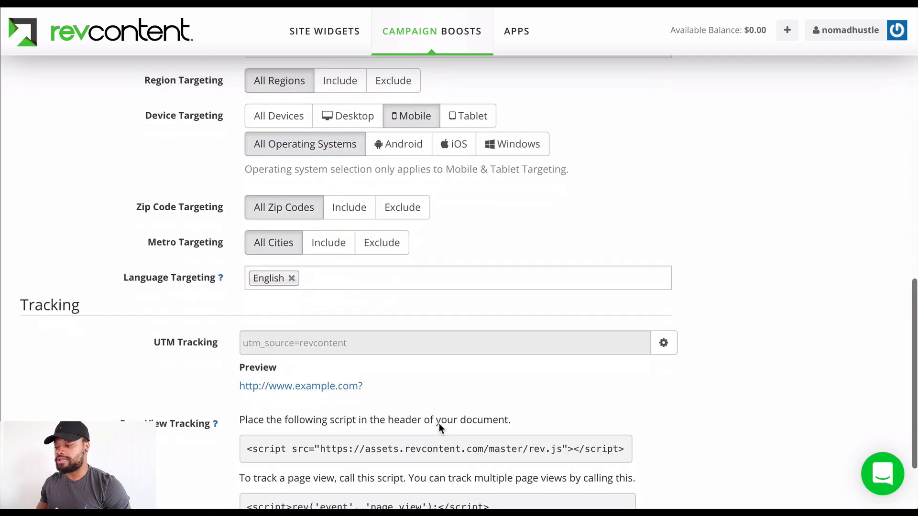
pyautogui.scroll(-2, 438, 423)
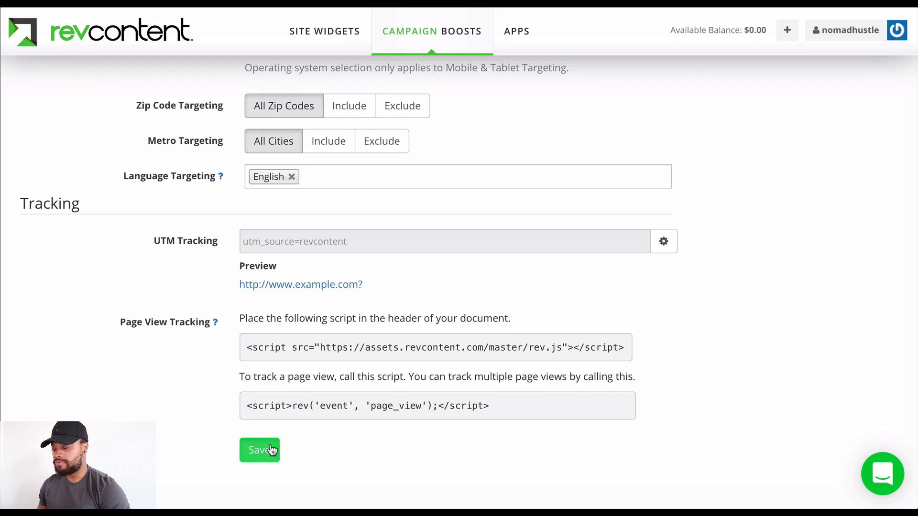
pyautogui.click(272, 448)
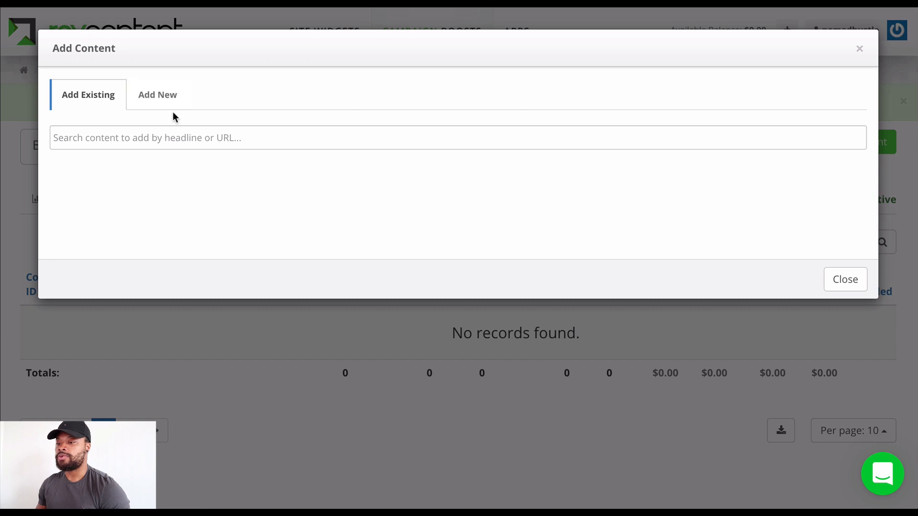
# - Switch Add Content to Add New and copy the Voluum campaign URL
pyautogui.click(161, 96)
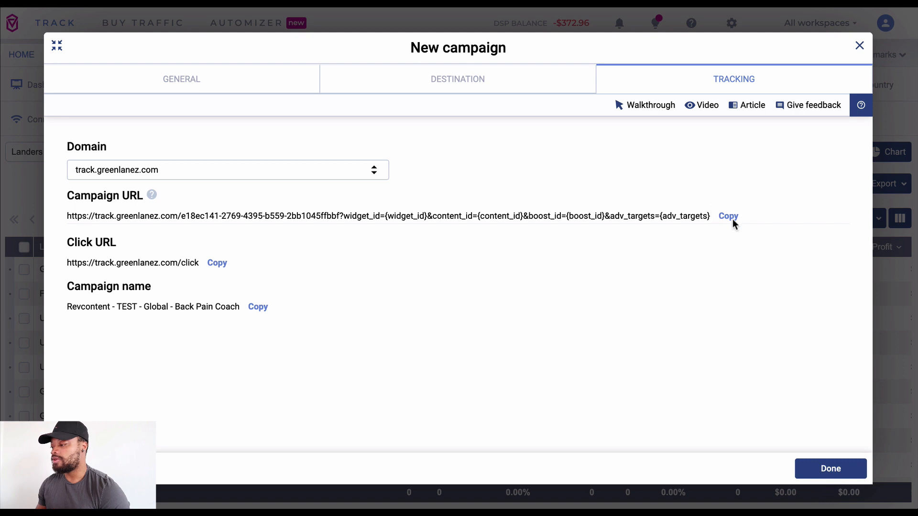
pyautogui.click(729, 217)
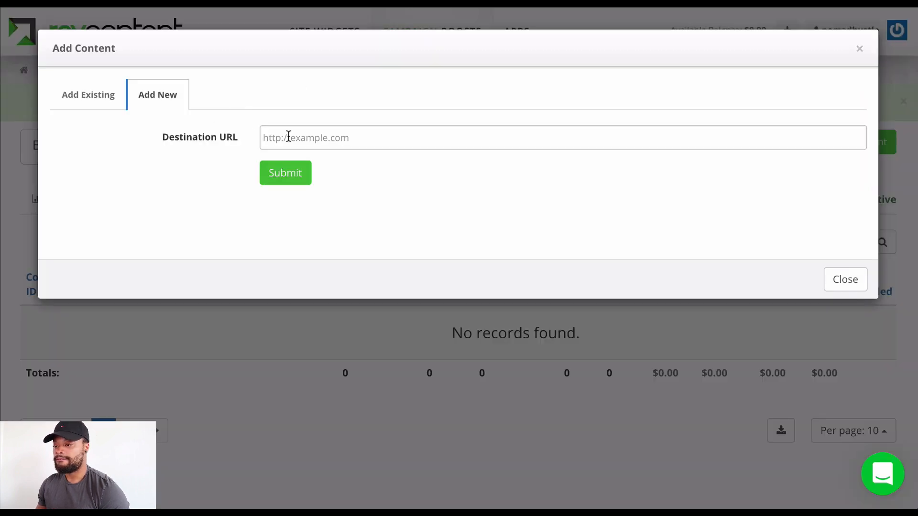
# - Submit the track.greenlanez.com campaign URL as the ad's destination, then look over the loaded ad form
pyautogui.click(287, 138)
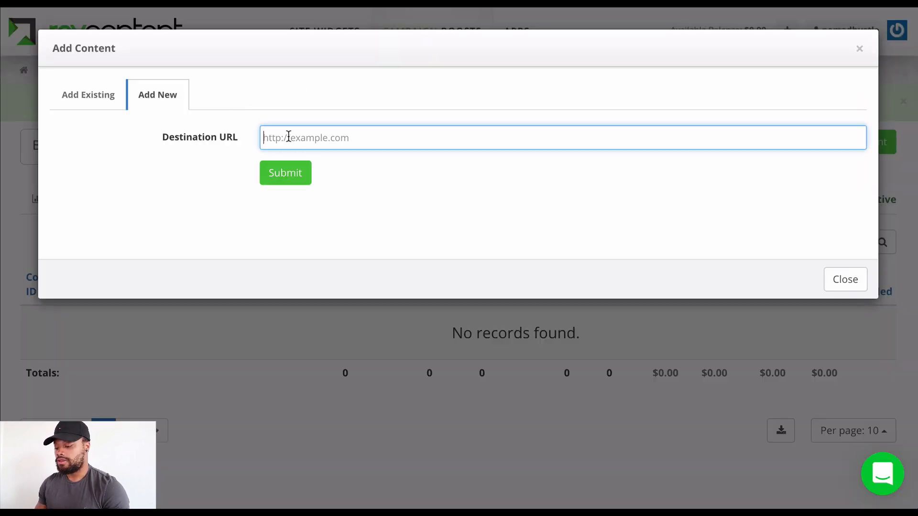
pyautogui.hotkey('ctrl', 'v')
pyautogui.click(294, 183)
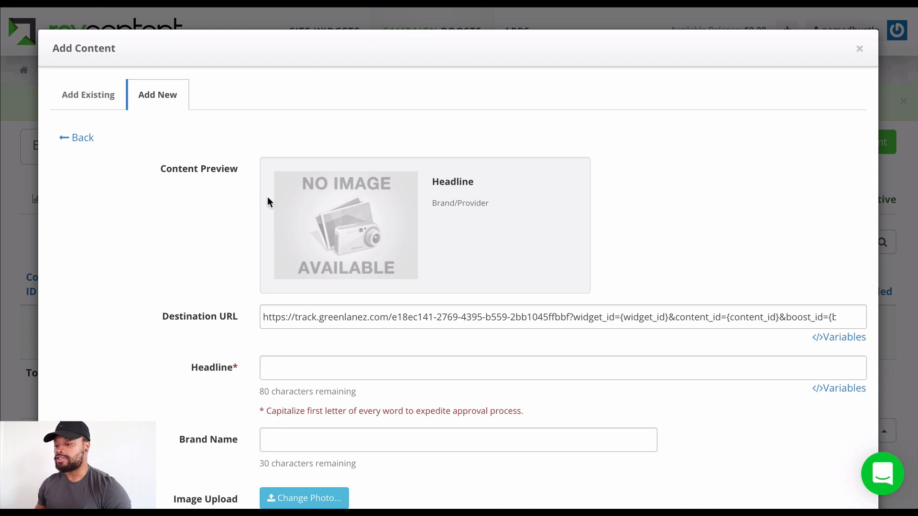
pyautogui.scroll(-1, 267, 197)
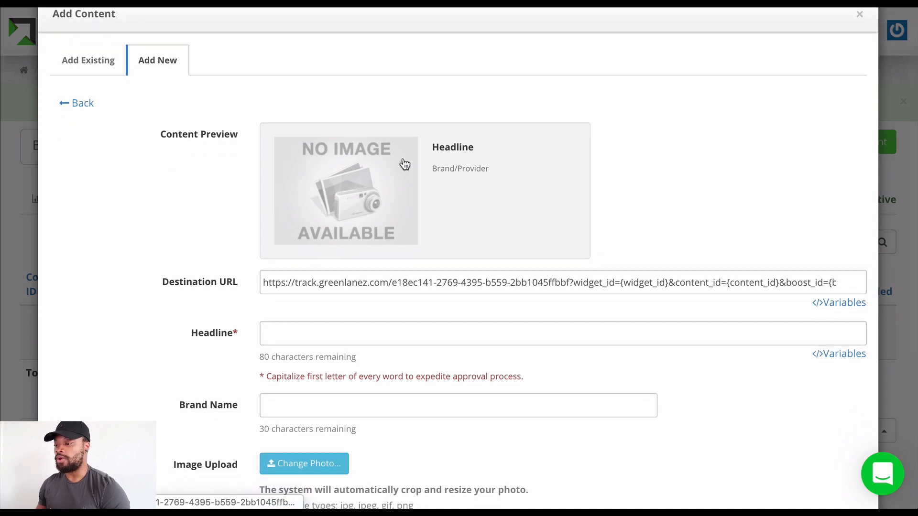
pyautogui.scroll(-1, 441, 170)
pyautogui.scroll(-1, 440, 169)
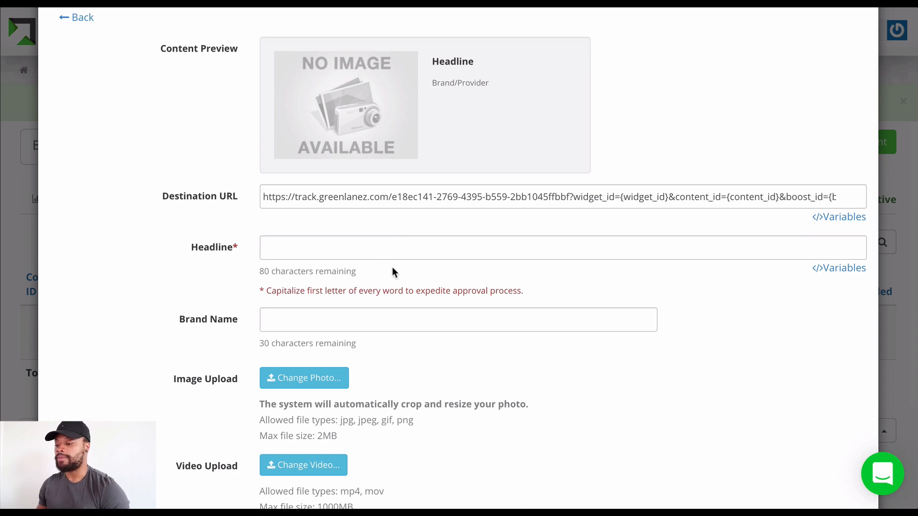
pyautogui.scroll(-3, 392, 268)
pyautogui.scroll(4, 392, 268)
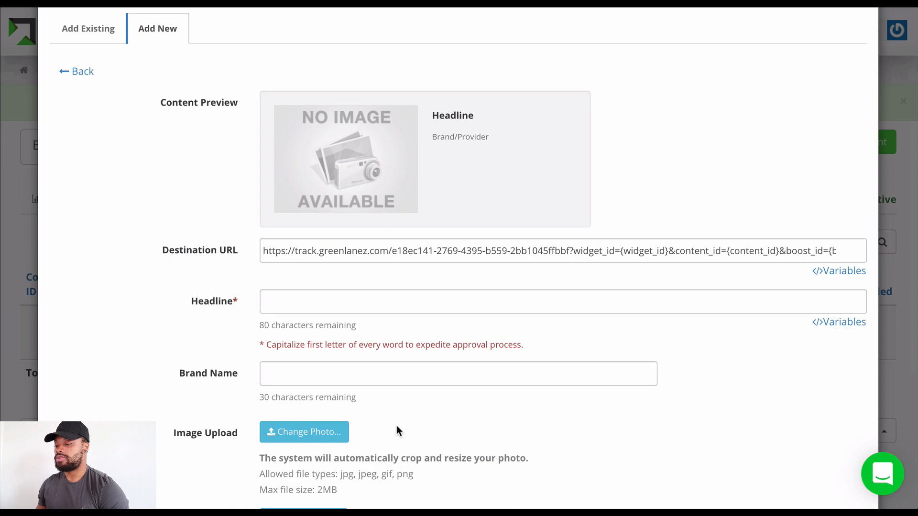
# - Use the 420x315 back pain photo from the Clickbank (Back Pain) folder as the ad image
pyautogui.click(313, 432)
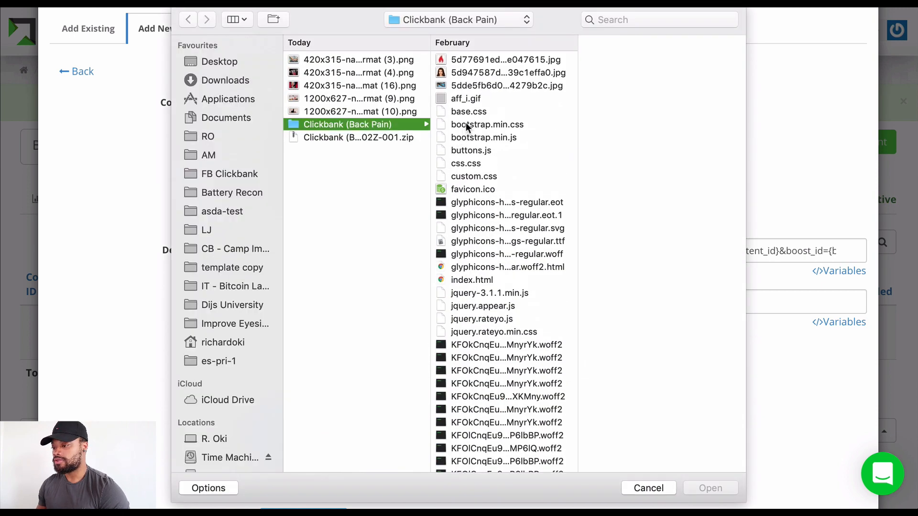
pyautogui.click(371, 60)
pyautogui.doubleClick(371, 60)
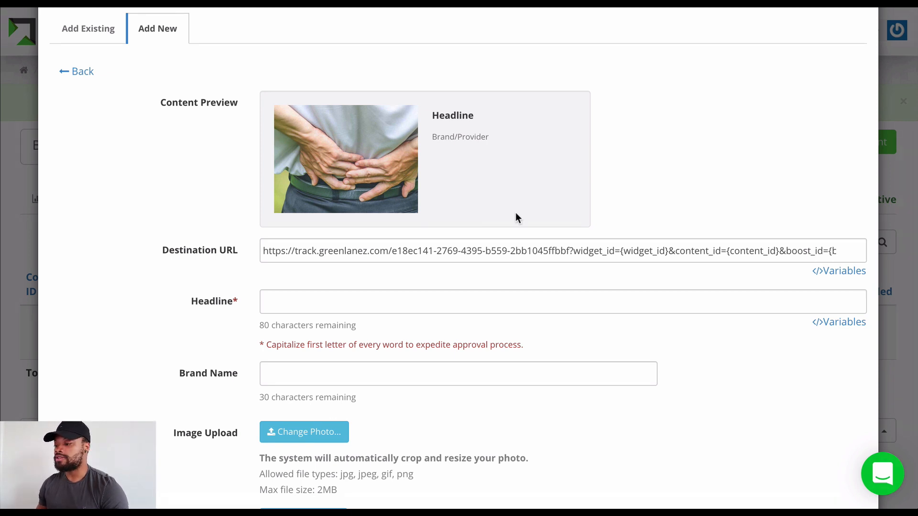
# - Type the headline 'This Simple Stretch Removes Years Of Back Pain, in Minutes!'
pyautogui.click(506, 304)
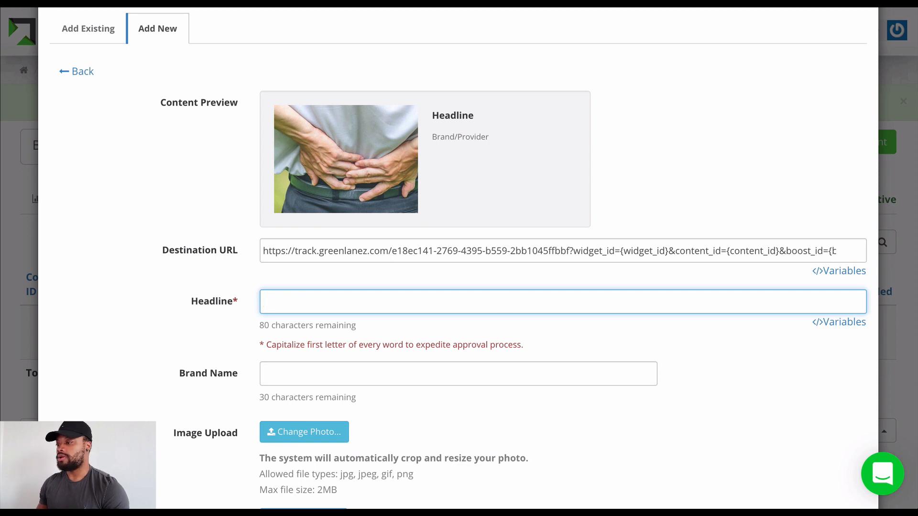
pyautogui.press('super+Tab')
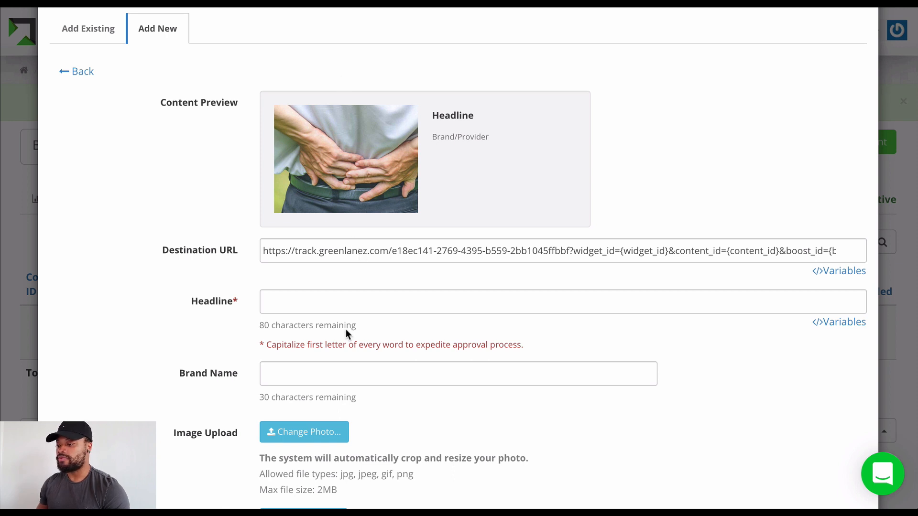
pyautogui.click(345, 305)
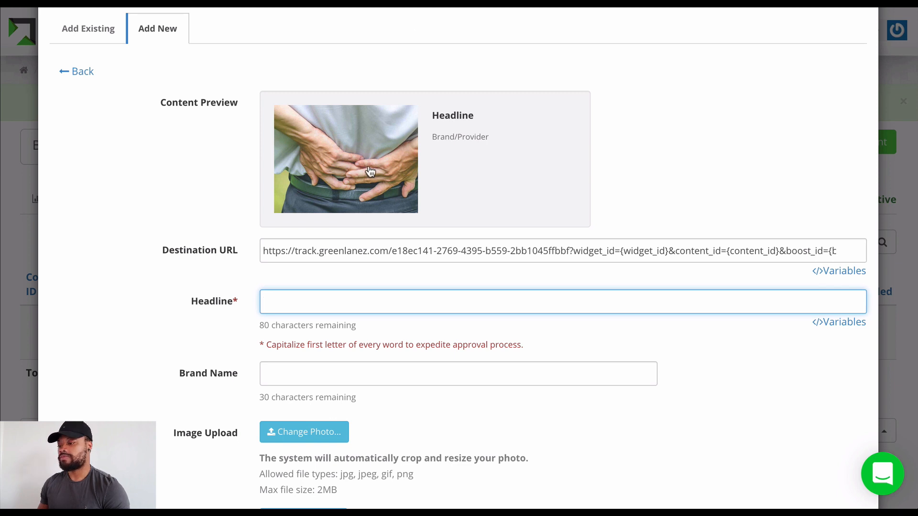
pyautogui.write('The')
pyautogui.press('BackSpace')
pyautogui.write('is')
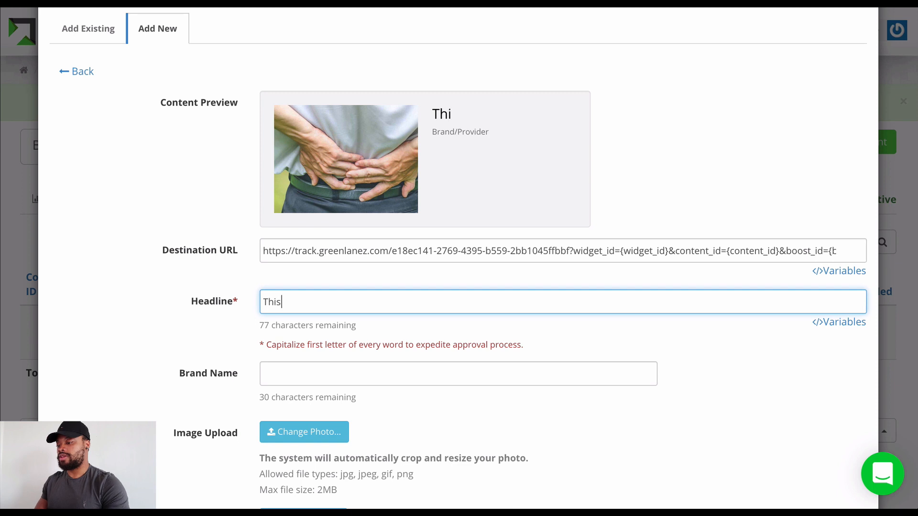
pyautogui.write(' Simple stretch')
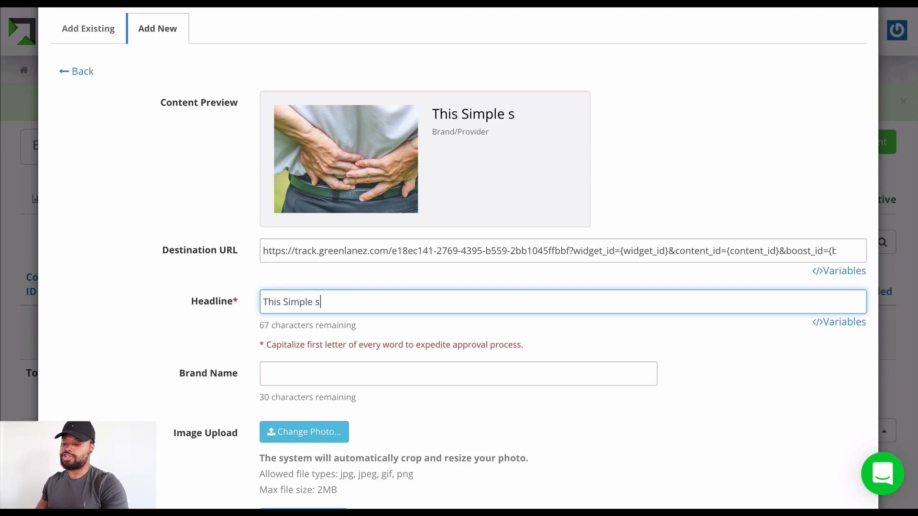
pyautogui.press('BackSpace')
pyautogui.press('BackSpace')
pyautogui.press('BackSpace')
pyautogui.press('BackSpace')
pyautogui.press('BackSpace')
pyautogui.press('BackSpace')
pyautogui.press('BackSpace')
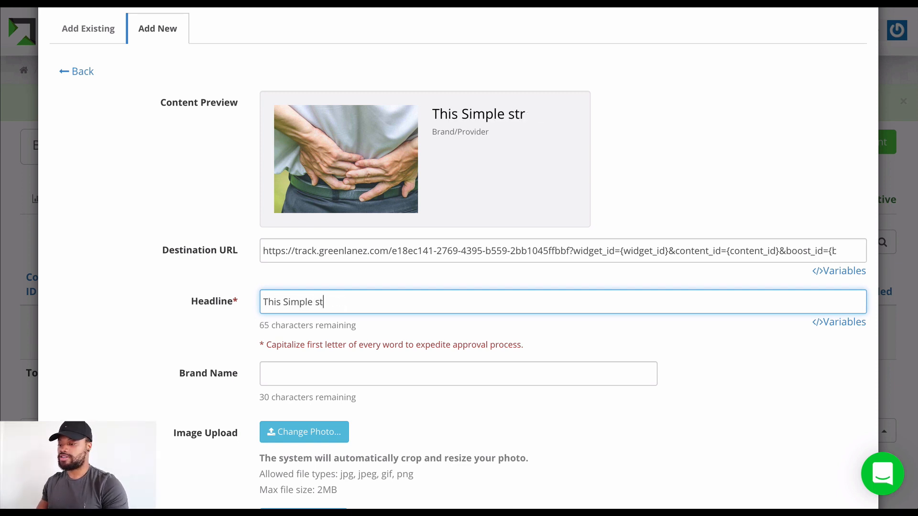
pyautogui.write('Stretch')
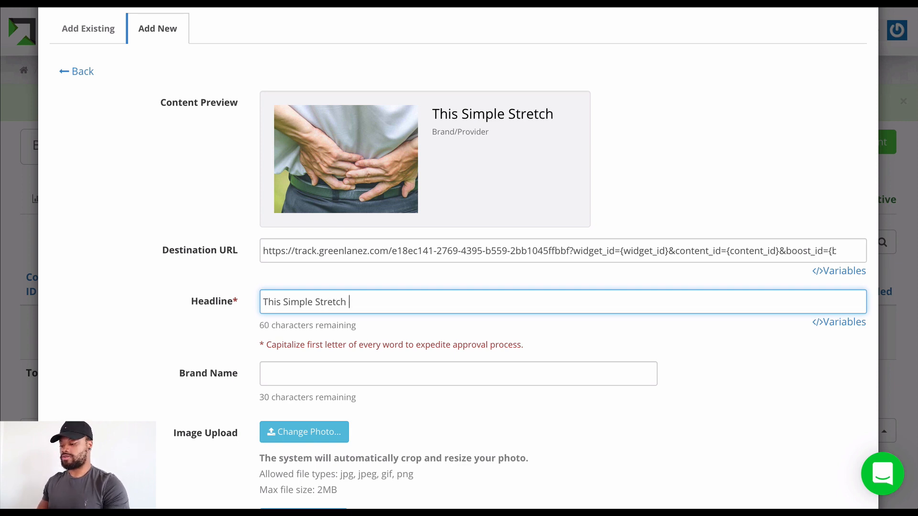
pyautogui.write(' E')
pyautogui.press('BackSpace')
pyautogui.write('Rem')
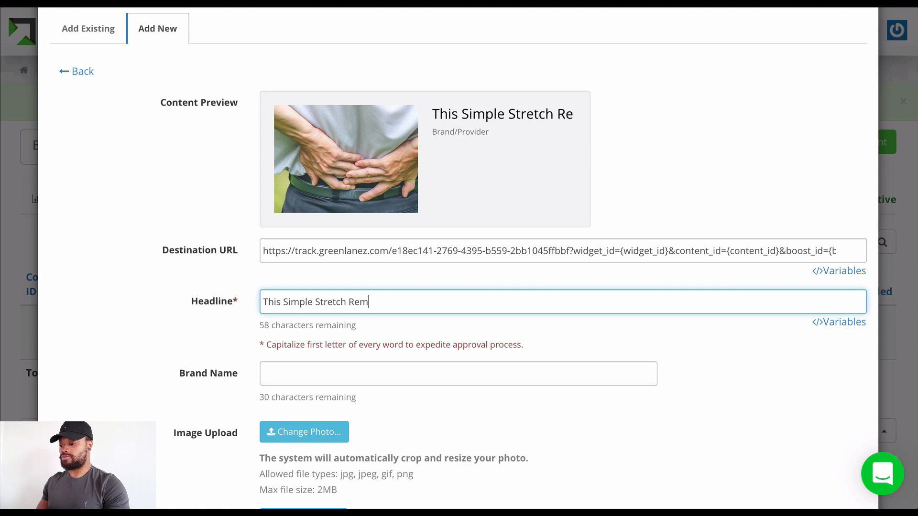
pyautogui.write('oves Year')
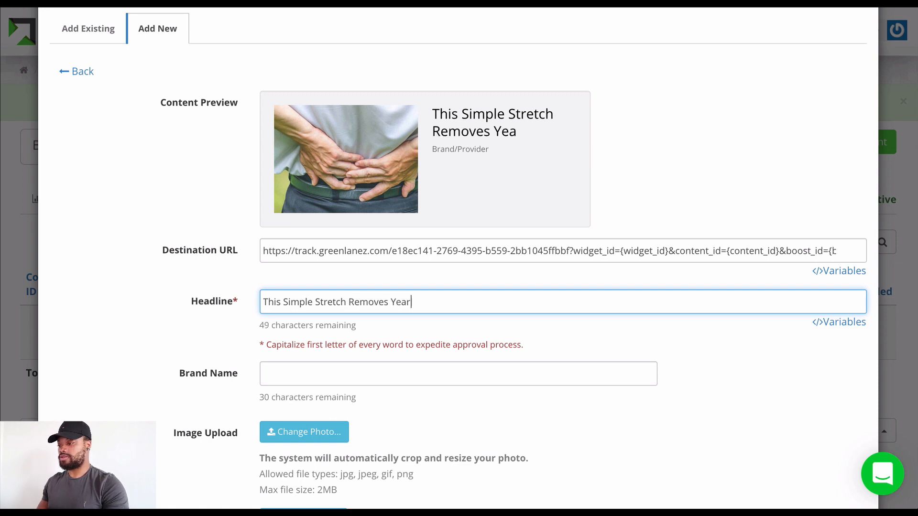
pyautogui.write('s o')
pyautogui.press('BackSpace')
pyautogui.write('O')
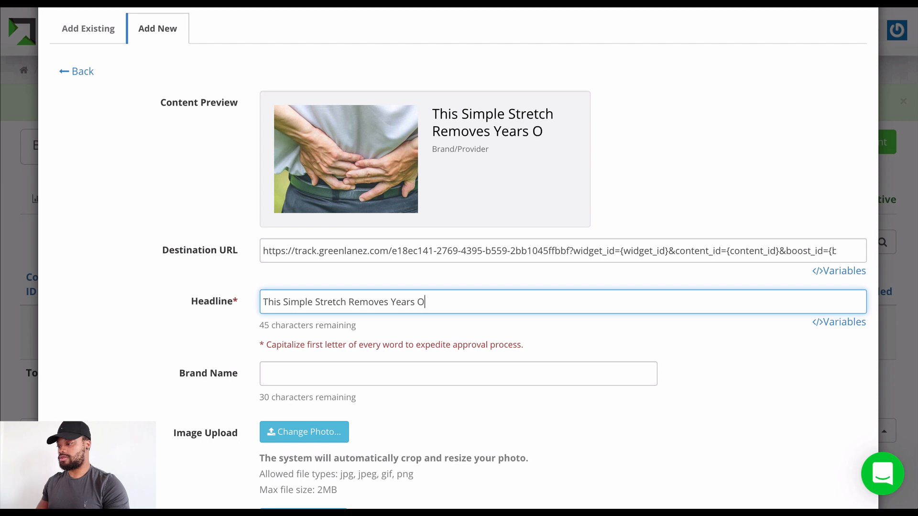
pyautogui.write('f Bac')
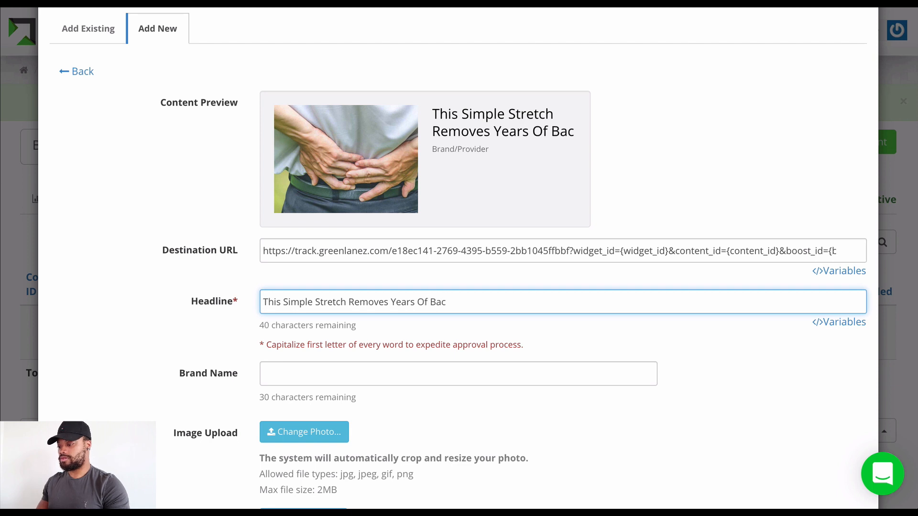
pyautogui.write('k Pain')
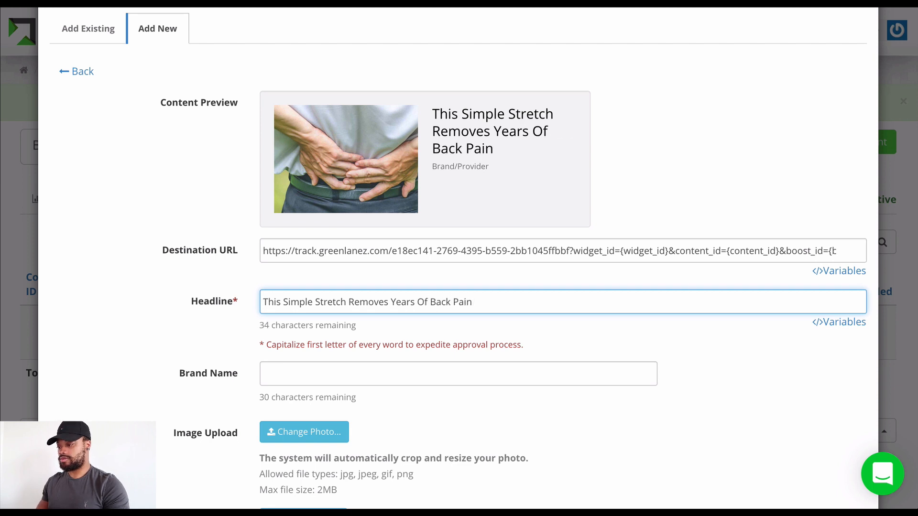
pyautogui.write(', ')
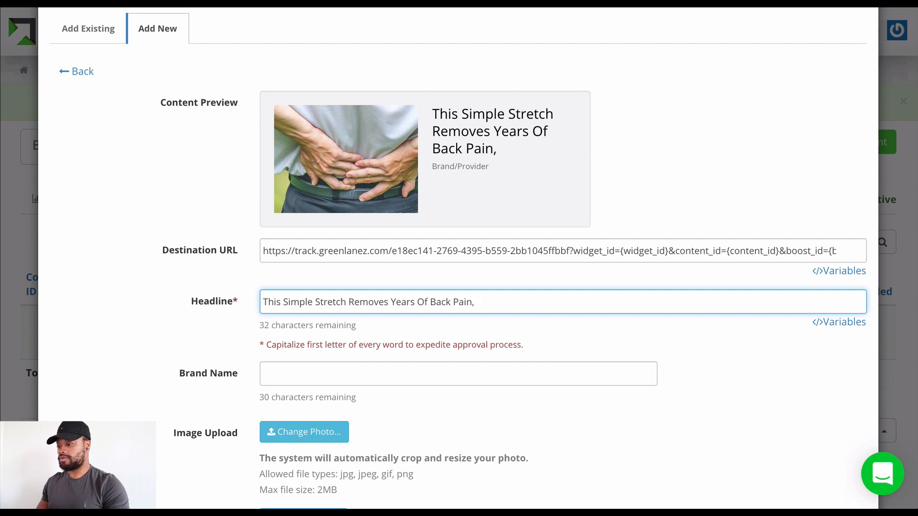
pyautogui.write('in Minutes!')
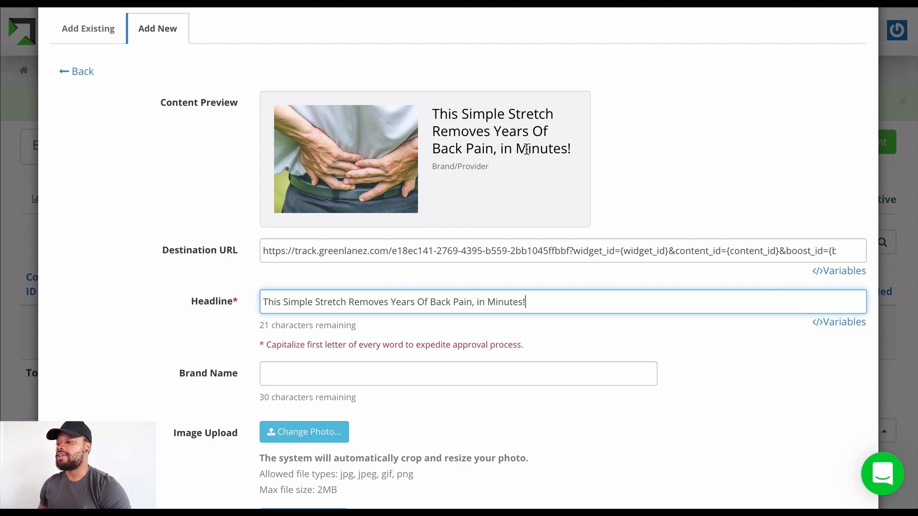
# - Enter 'Health Zone' as the ad's brand name
pyautogui.click(381, 373)
pyautogui.scroll(-2, 348, 406)
pyautogui.scroll(-2, 348, 407)
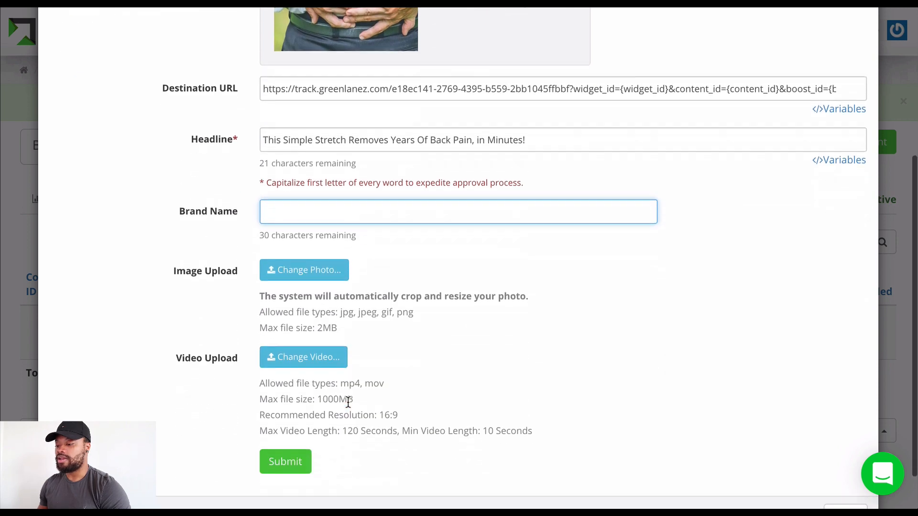
pyautogui.scroll(3, 369, 233)
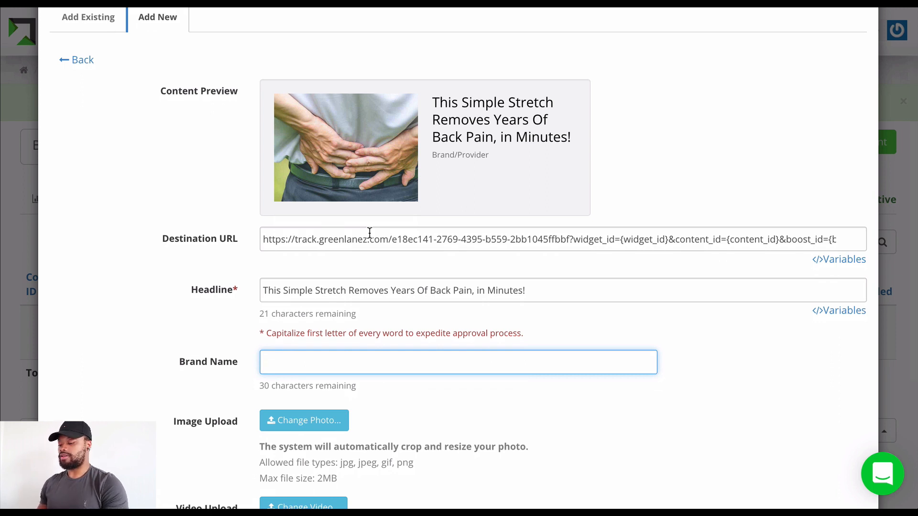
pyautogui.write('Healt')
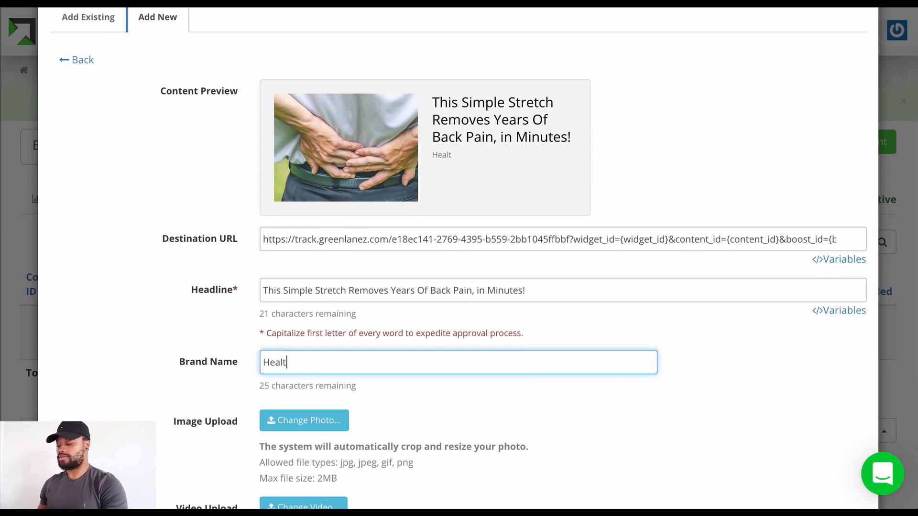
pyautogui.write('h Zone')
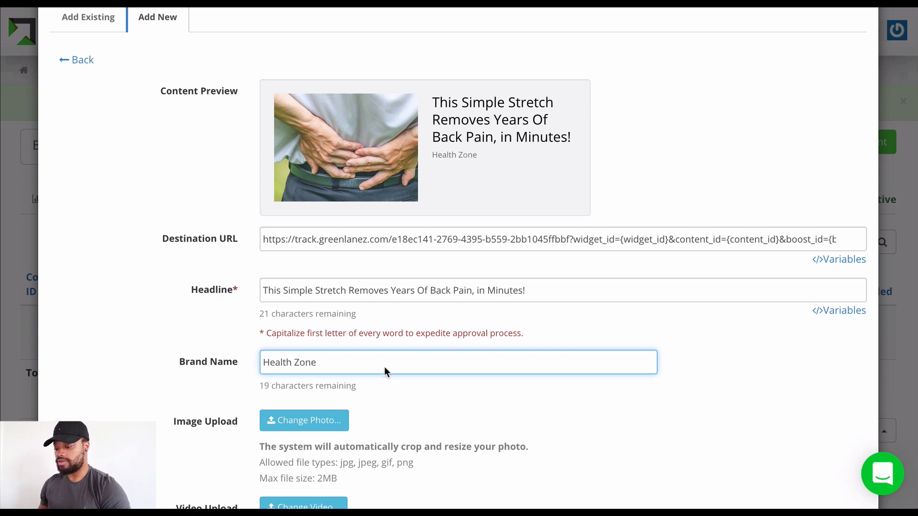
# - Submit the new ad so it is listed as Pending under Manage Content
pyautogui.scroll(-2, 384, 372)
pyautogui.scroll(3, 385, 371)
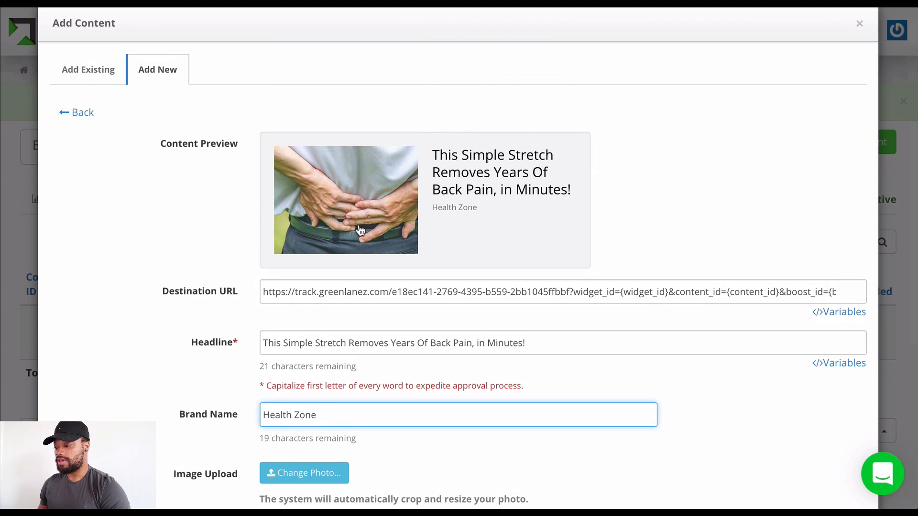
pyautogui.scroll(-5, 350, 317)
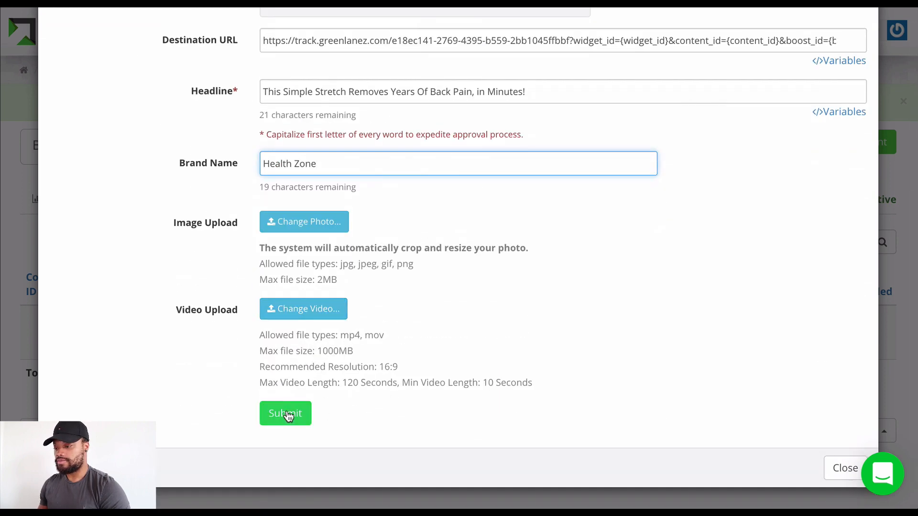
pyautogui.scroll(4, 288, 415)
pyautogui.scroll(1, 286, 415)
pyautogui.scroll(-5, 287, 414)
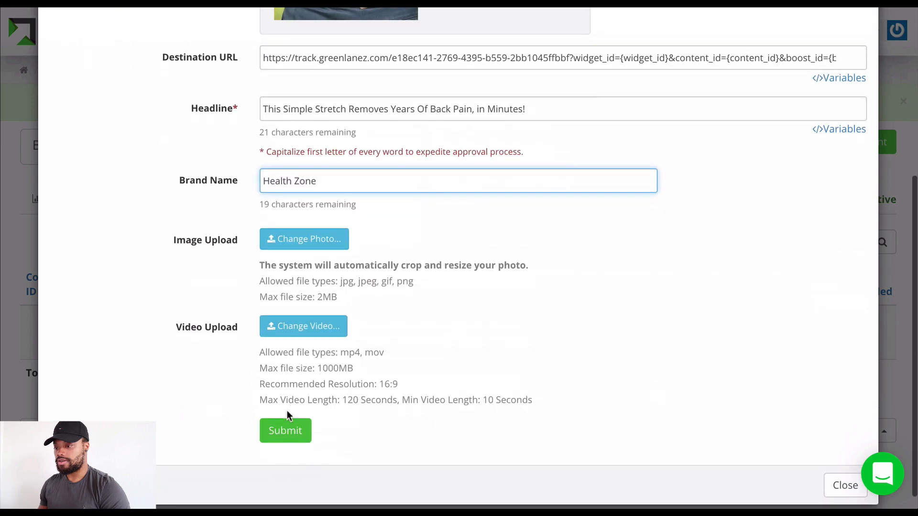
pyautogui.click(290, 413)
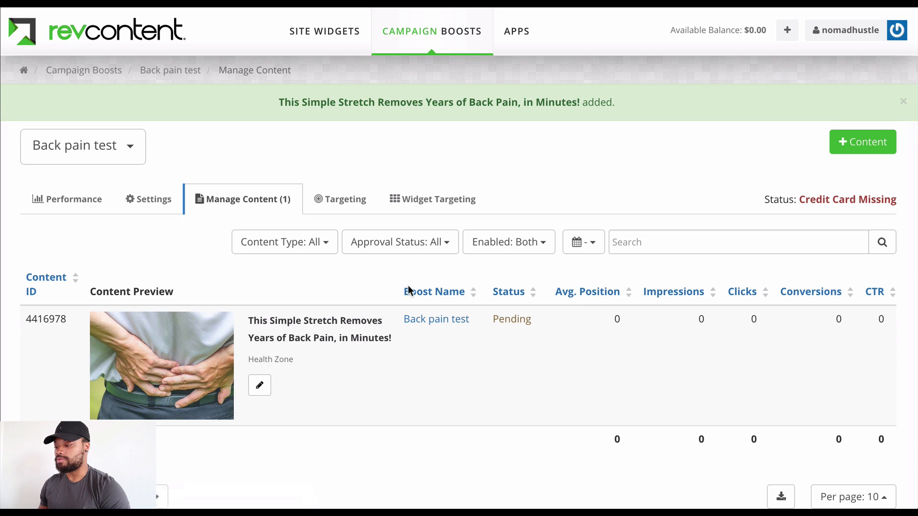
# - Capitalise 'In' in the ad headline, update it, and begin adding another ad
pyautogui.click(259, 385)
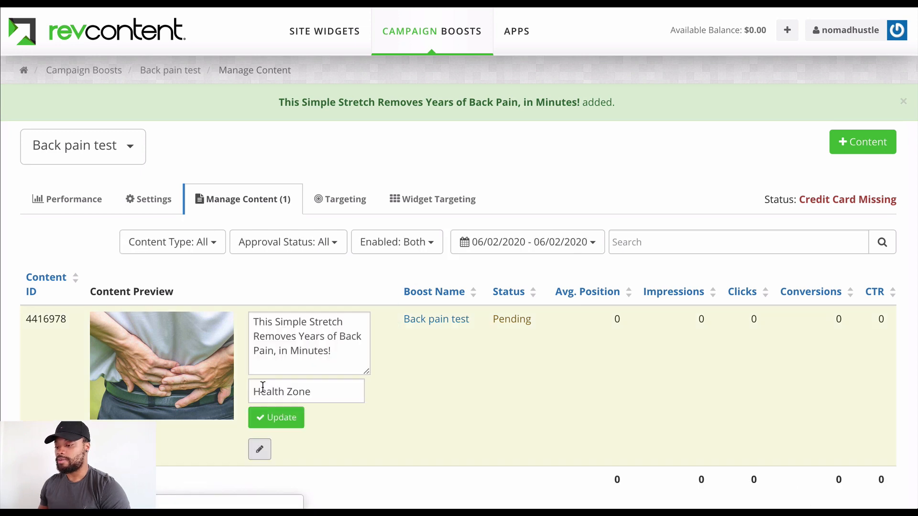
pyautogui.click(281, 351)
pyautogui.press('BackSpace')
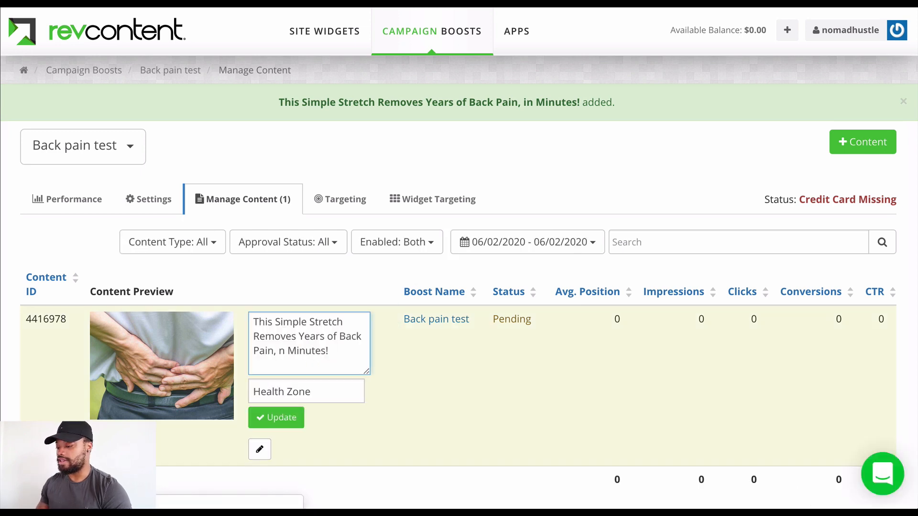
pyautogui.write('I')
pyautogui.click(279, 417)
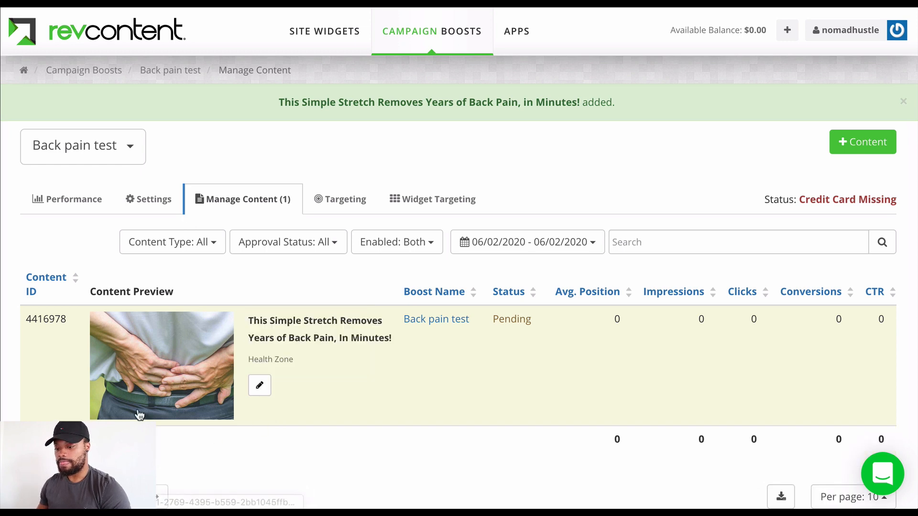
pyautogui.scroll(-1, 137, 410)
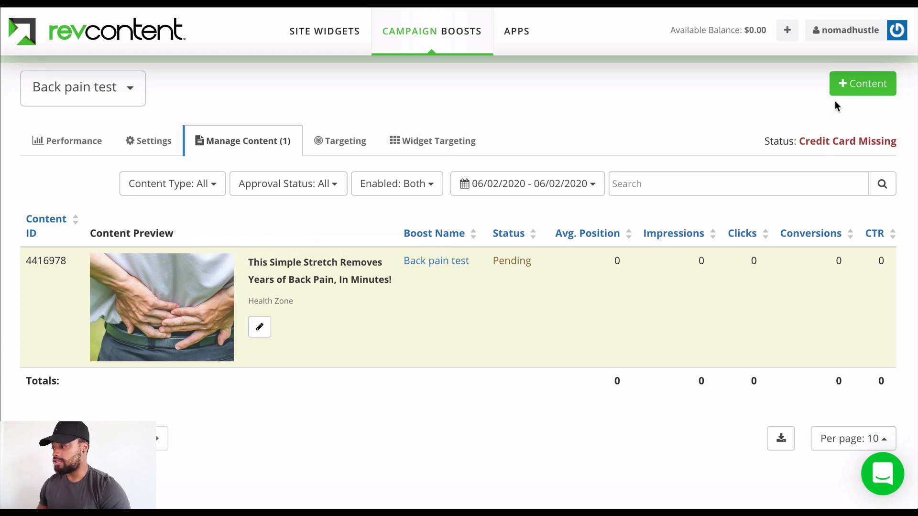
pyautogui.click(861, 87)
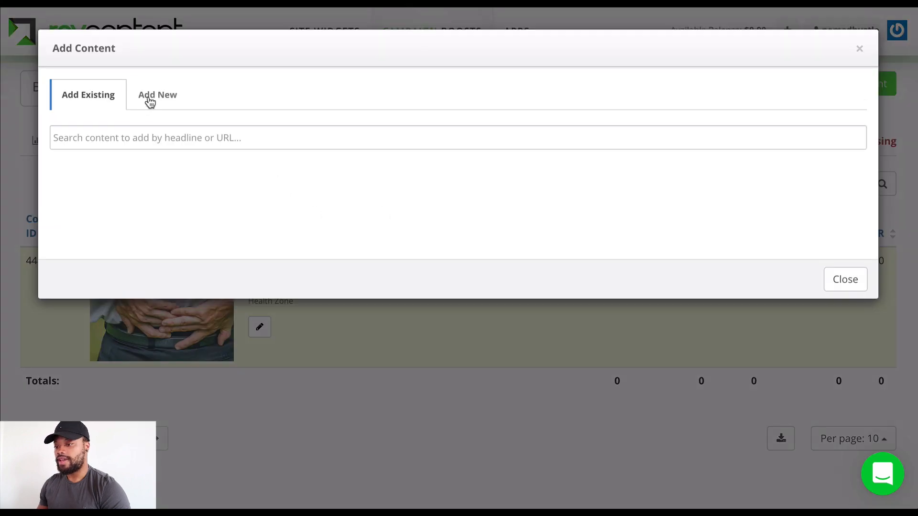
# - Submit the copied Voluum campaign URL as the second ad's destination on Add New
pyautogui.click(153, 98)
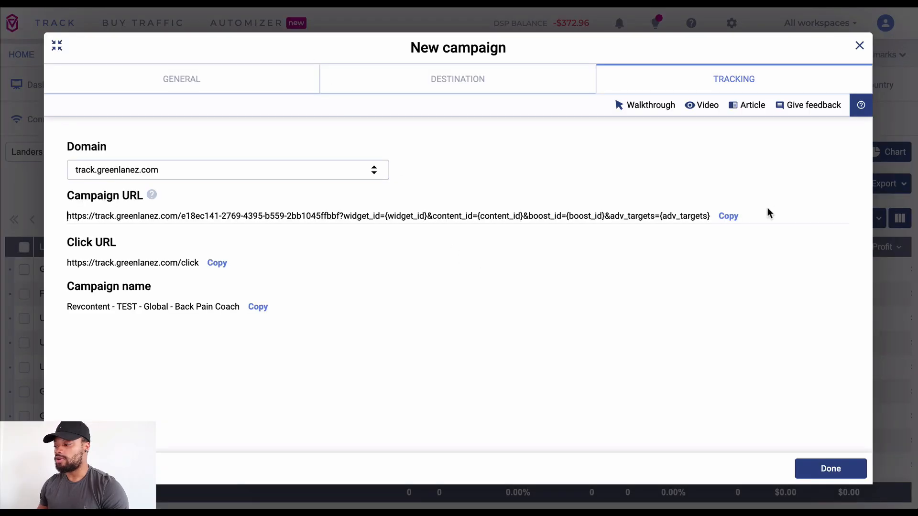
pyautogui.click(726, 216)
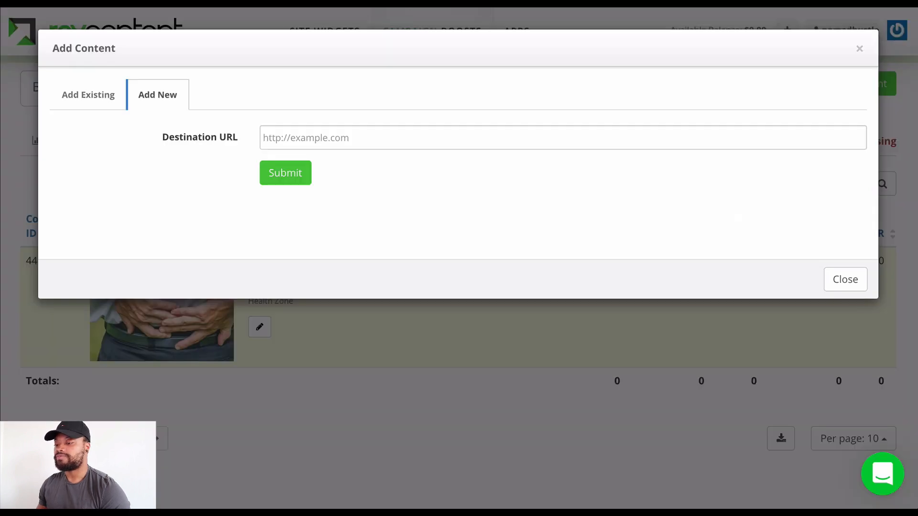
pyautogui.click(366, 144)
pyautogui.hotkey('ctrl', 'v')
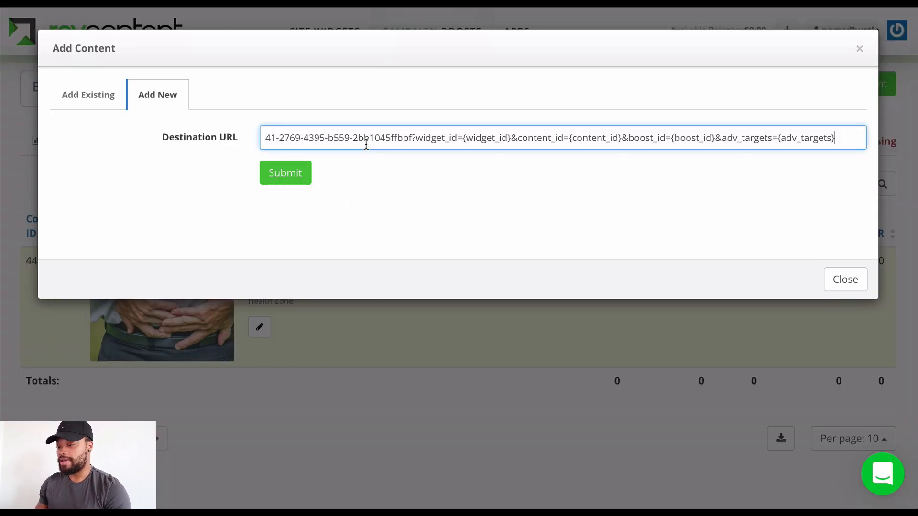
pyautogui.click(300, 179)
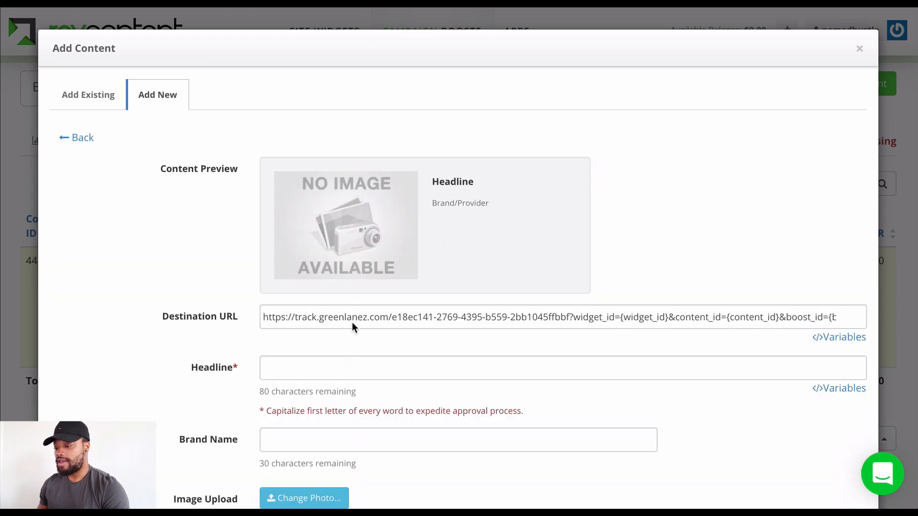
# - Write the headline 'Back Pain Gone In Days', replacing the 'Chiropa' and 'Remo' drafts
pyautogui.click(316, 371)
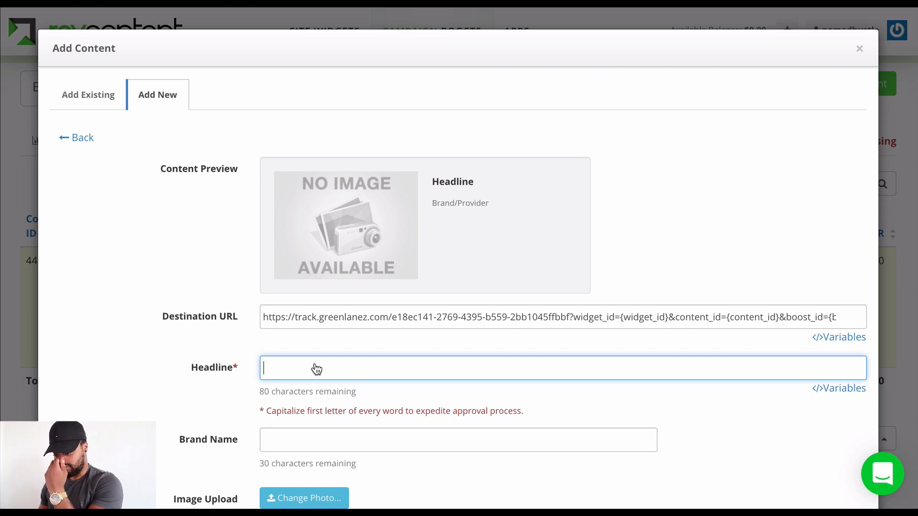
pyautogui.scroll(-1, 315, 369)
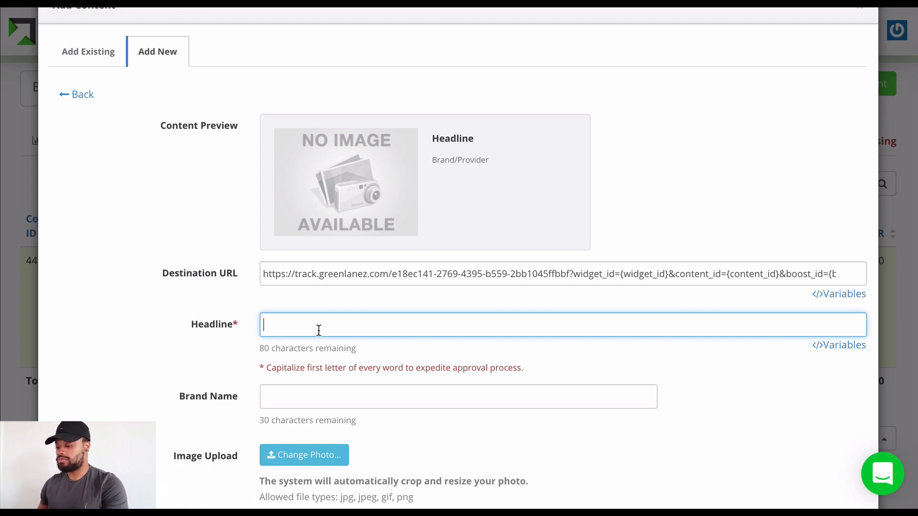
pyautogui.write('C')
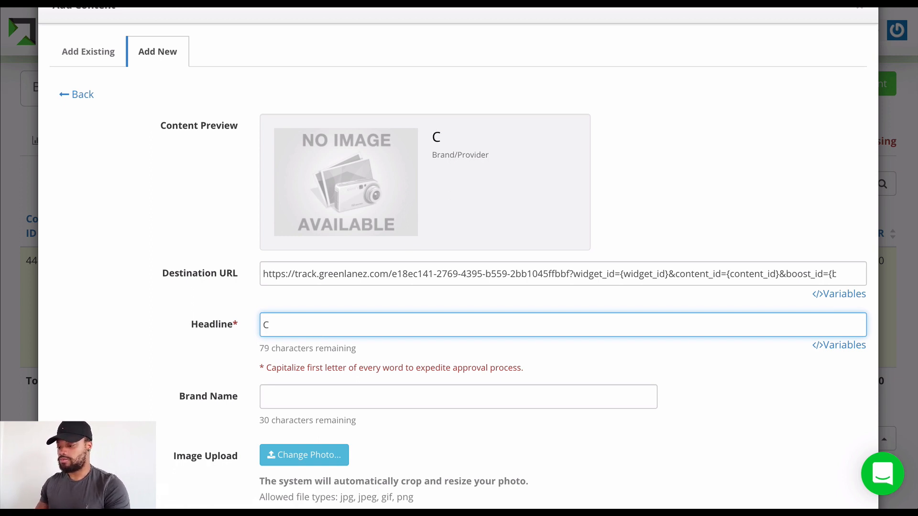
pyautogui.write('hiro')
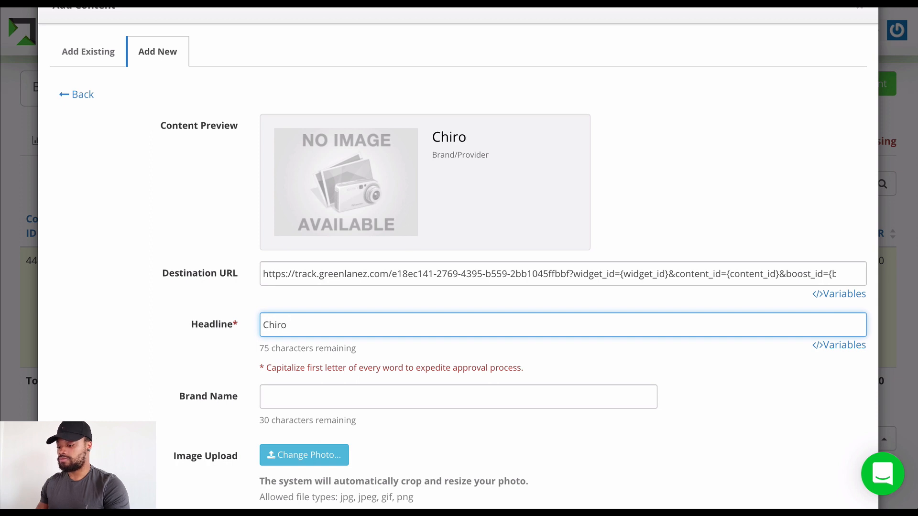
pyautogui.write('p')
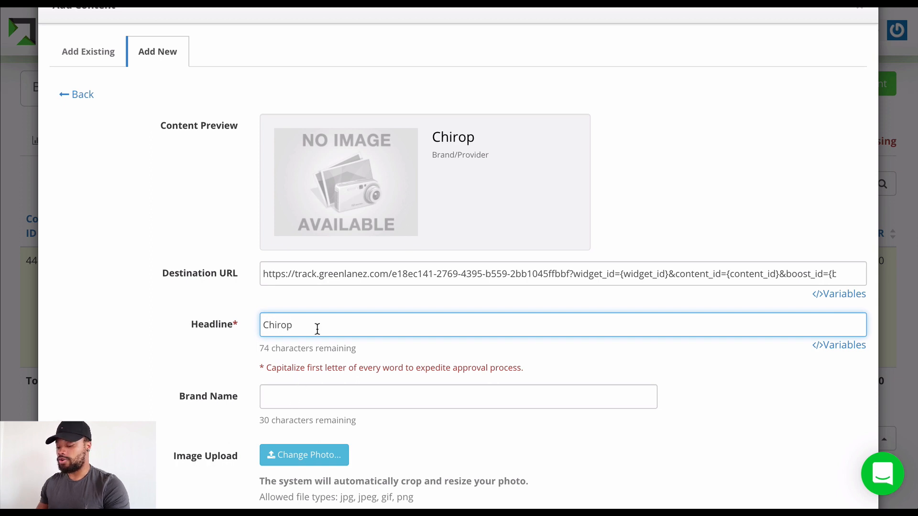
pyautogui.write('a')
pyautogui.hotkey('ctrl', 'a')
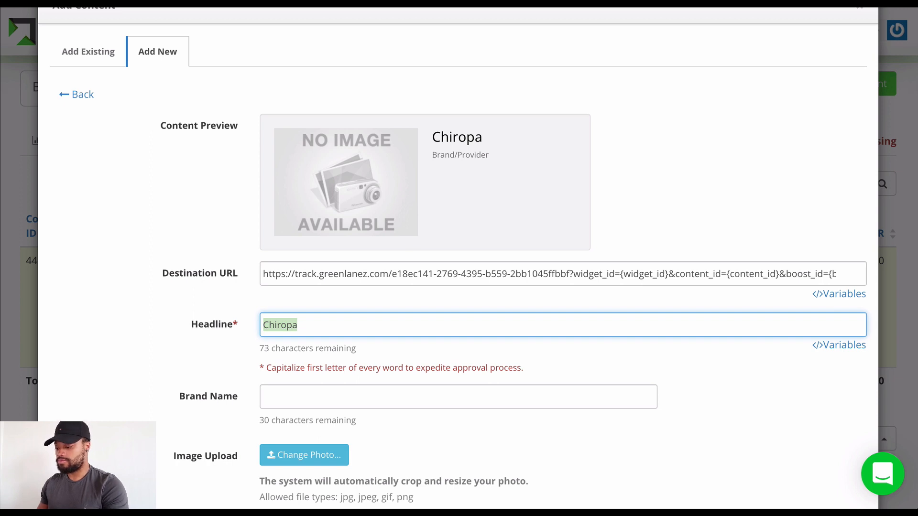
pyautogui.write('Remo')
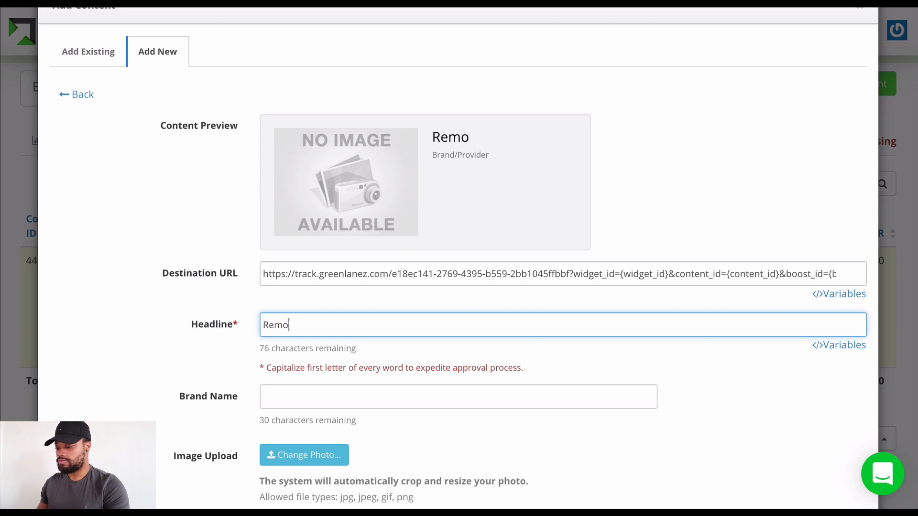
pyautogui.hotkey('ctrl', 'a')
pyautogui.write('Back P')
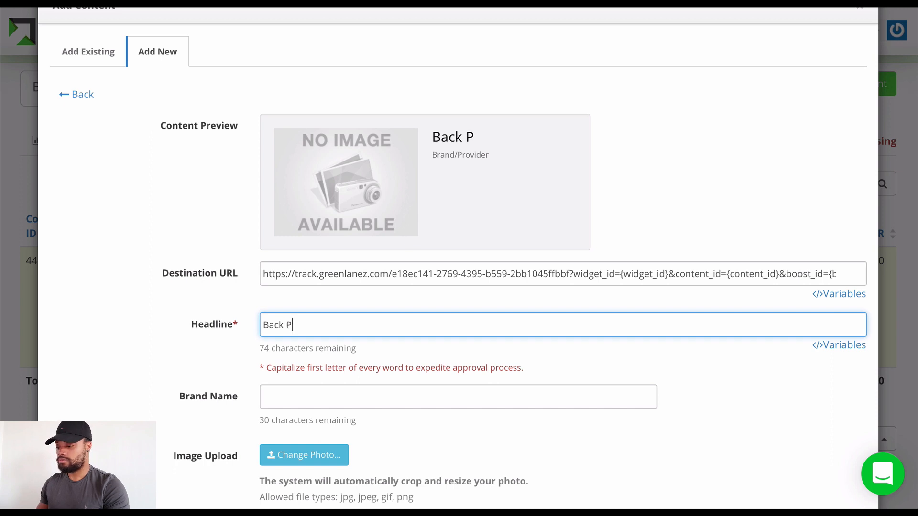
pyautogui.write('ain Removed')
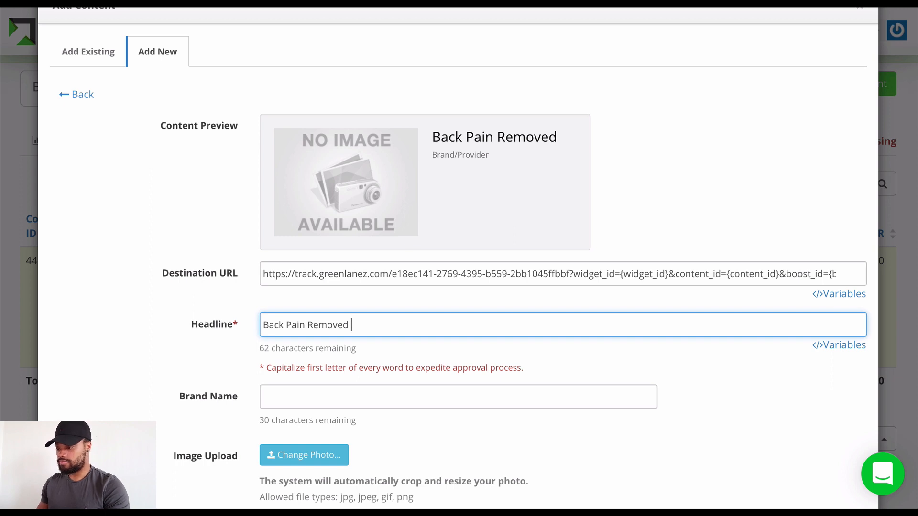
pyautogui.press('BackSpace')
pyautogui.press('BackSpace')
pyautogui.press('BackSpace')
pyautogui.press('BackSpace')
pyautogui.press('BackSpace')
pyautogui.press('BackSpace')
pyautogui.press('BackSpace')
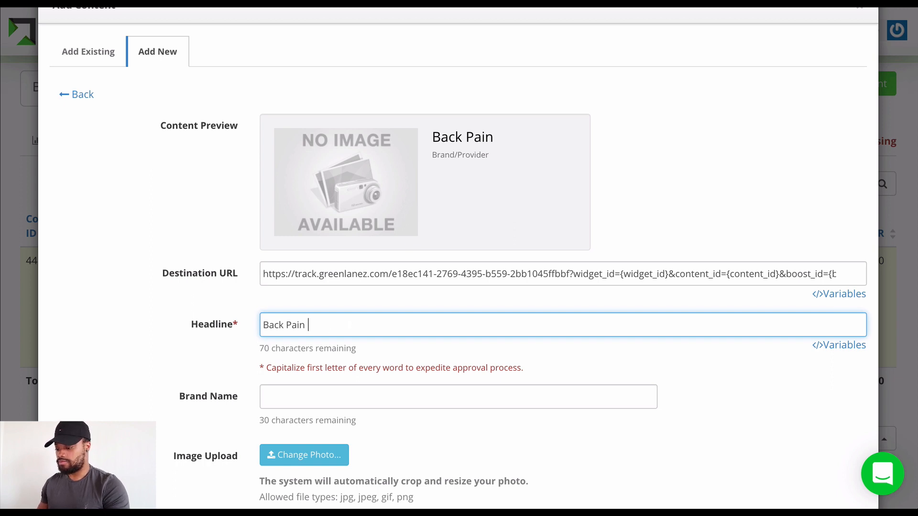
pyautogui.write('Go')
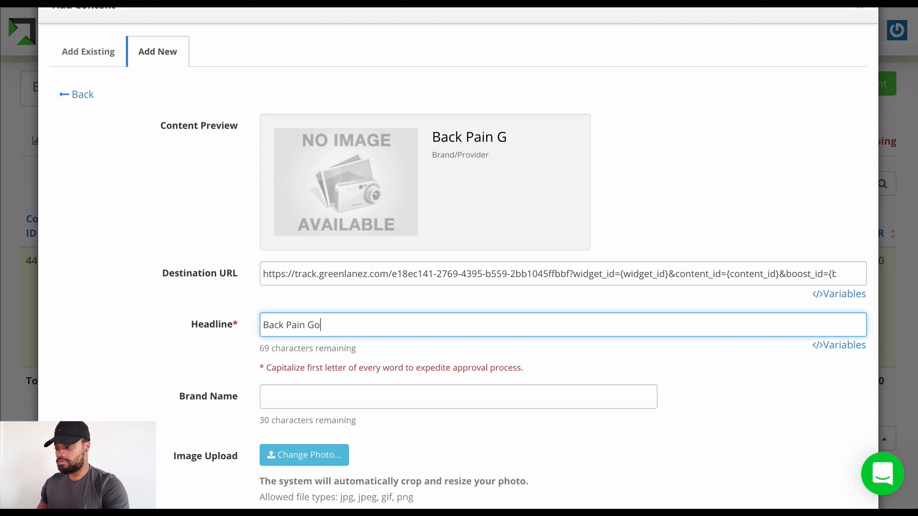
pyautogui.write('ne In Days')
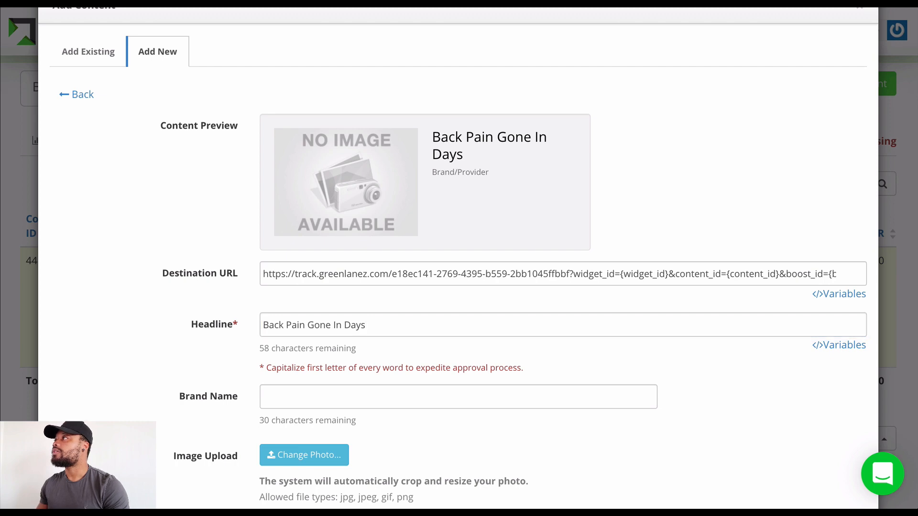
# - Review the mybackpaincoach.com sales page, then move its window aside to show the S3 index.html details
pyautogui.moveTo(459, 3); pyautogui.dragTo(435, 9)
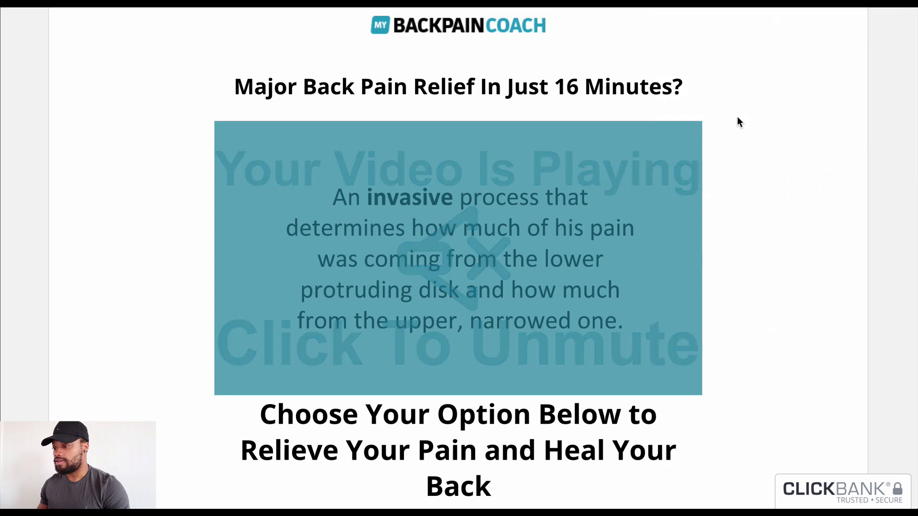
pyautogui.scroll(-5, 737, 117)
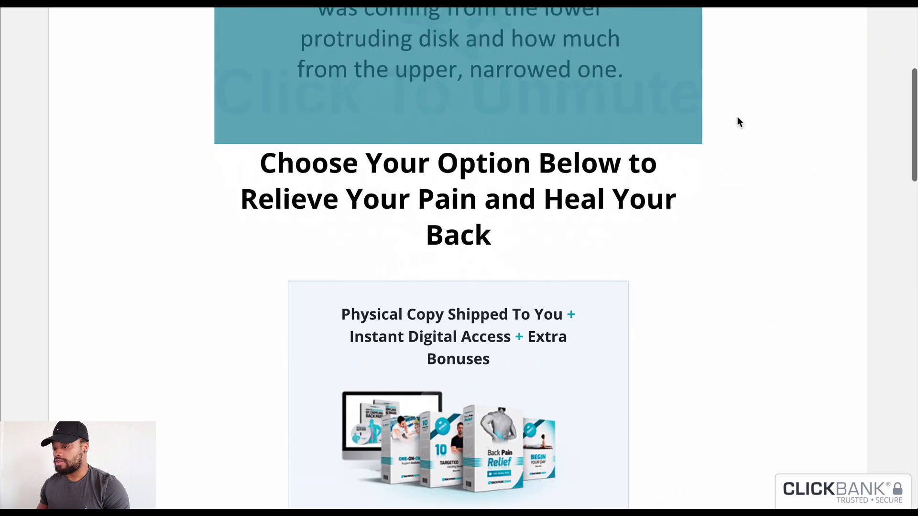
pyautogui.scroll(-20, 737, 119)
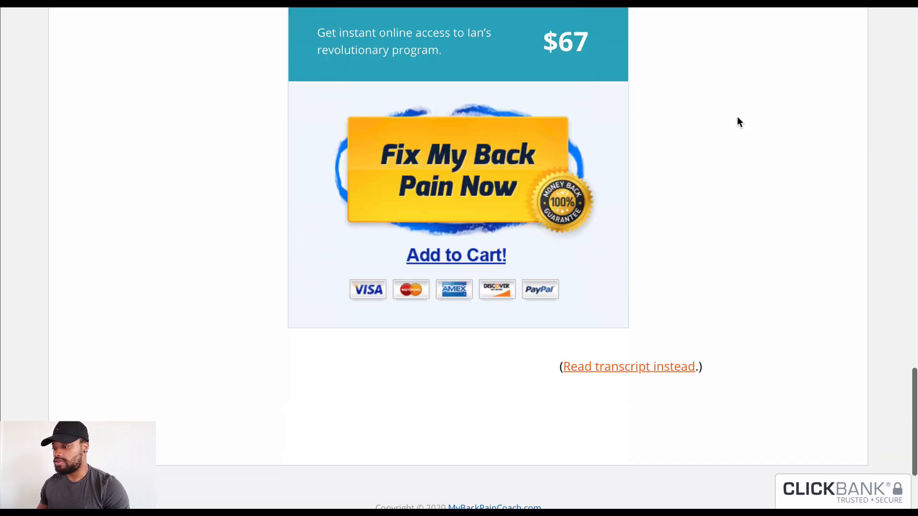
pyautogui.scroll(7, 737, 121)
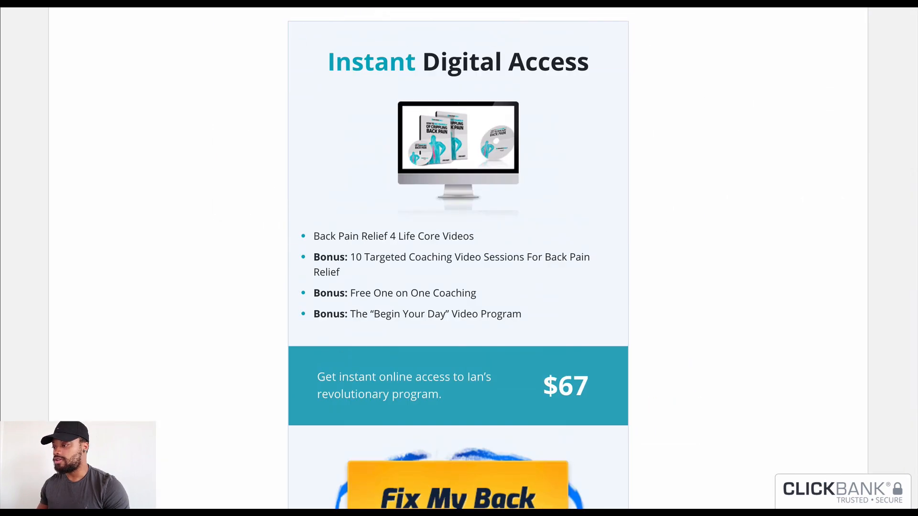
pyautogui.moveTo(486, 104); pyautogui.dragTo(486, 104)
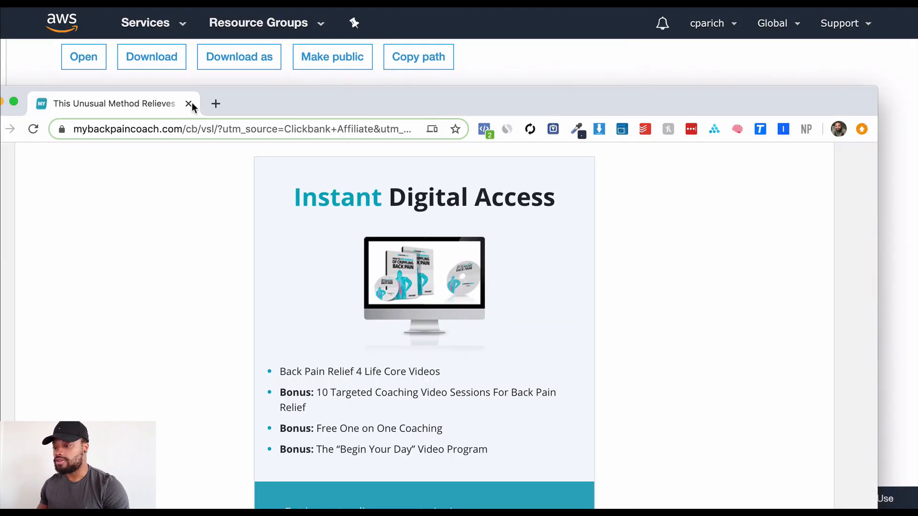
pyautogui.moveTo(158, 111); pyautogui.dragTo(526, 0)
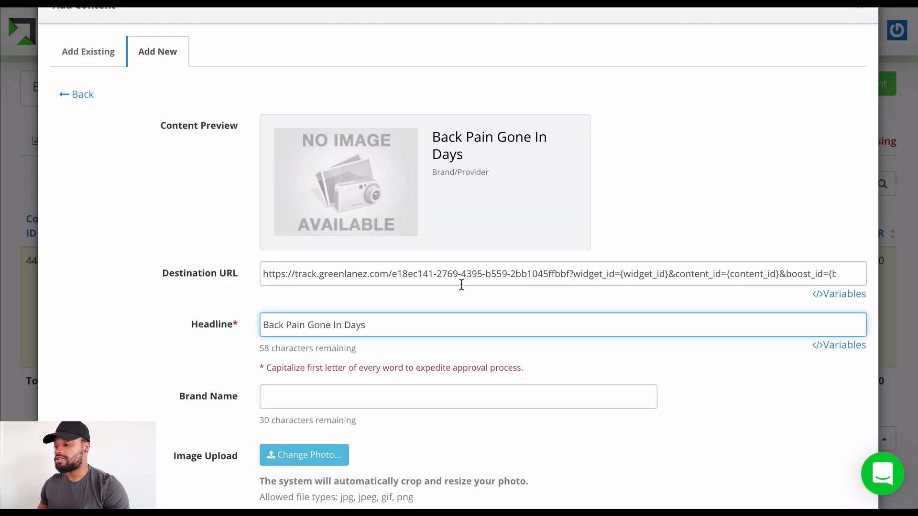
# - Replace the old headline with 'Unusual Method Removes Back Pain Instantly [', fixing typos
pyautogui.tripleClick(310, 325)
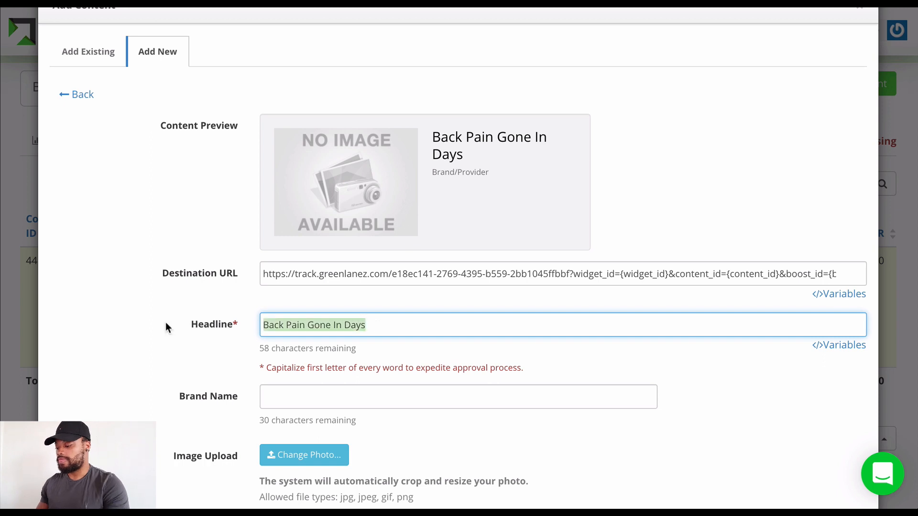
pyautogui.write('Unusual M')
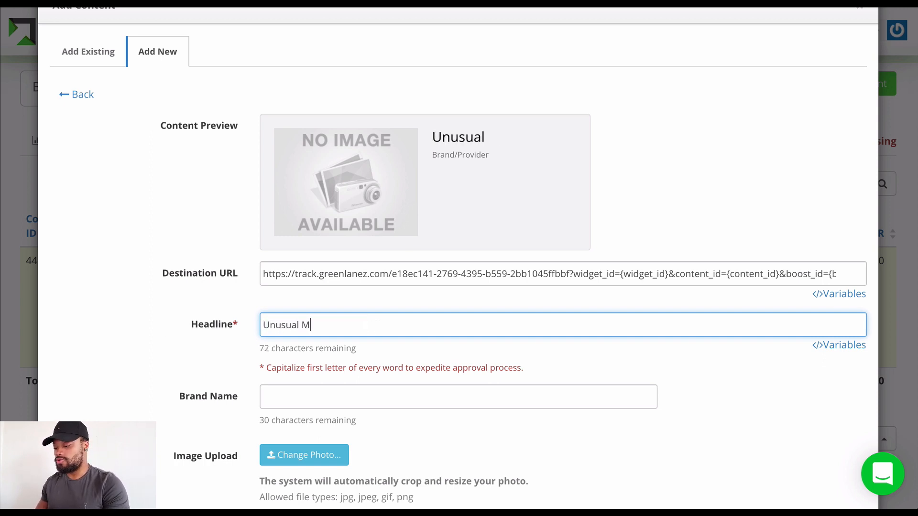
pyautogui.write('ethod R')
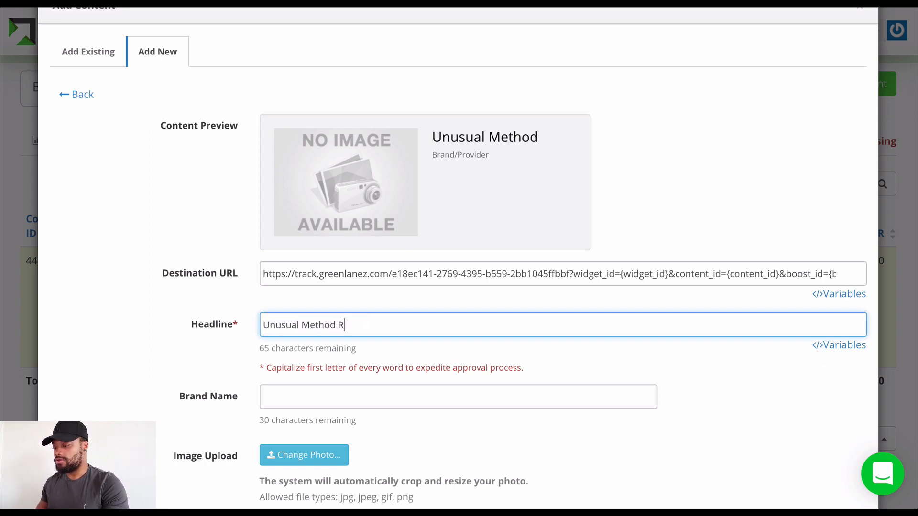
pyautogui.write('emoves Back Pain')
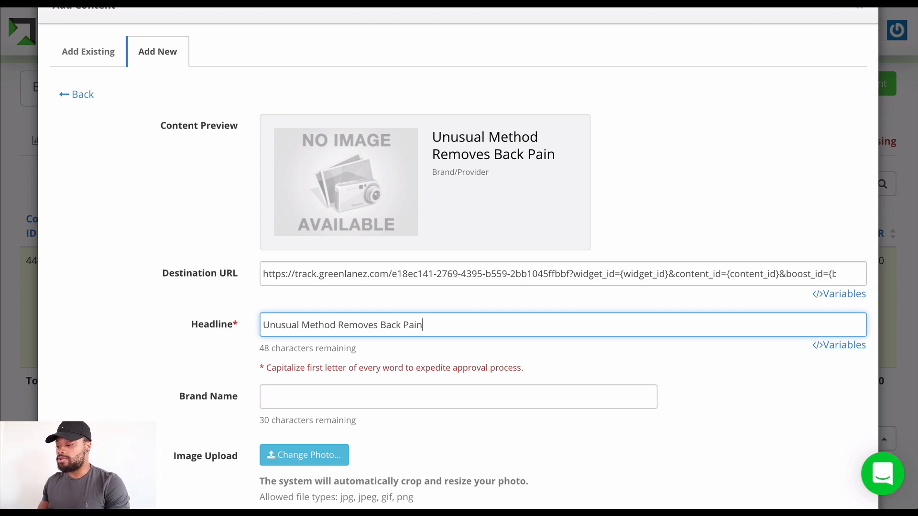
pyautogui.write('In Da')
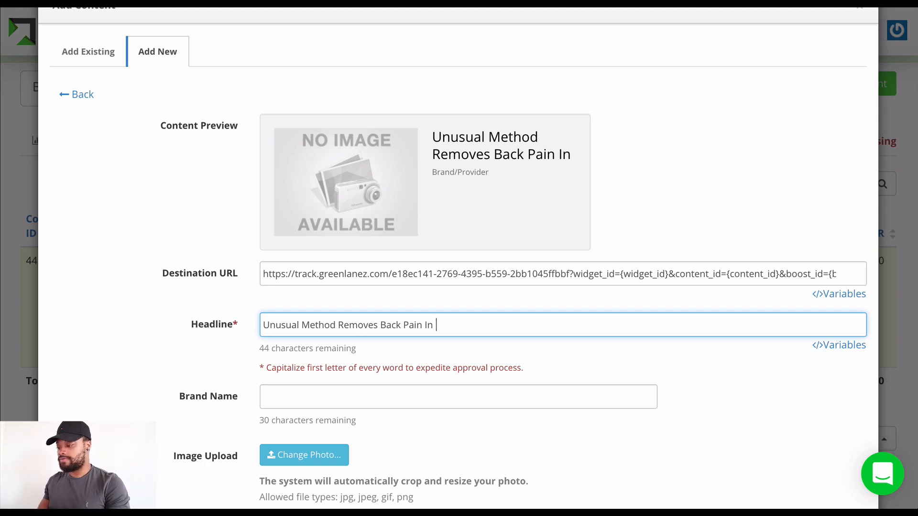
pyautogui.press('BackSpace')
pyautogui.press('BackSpace')
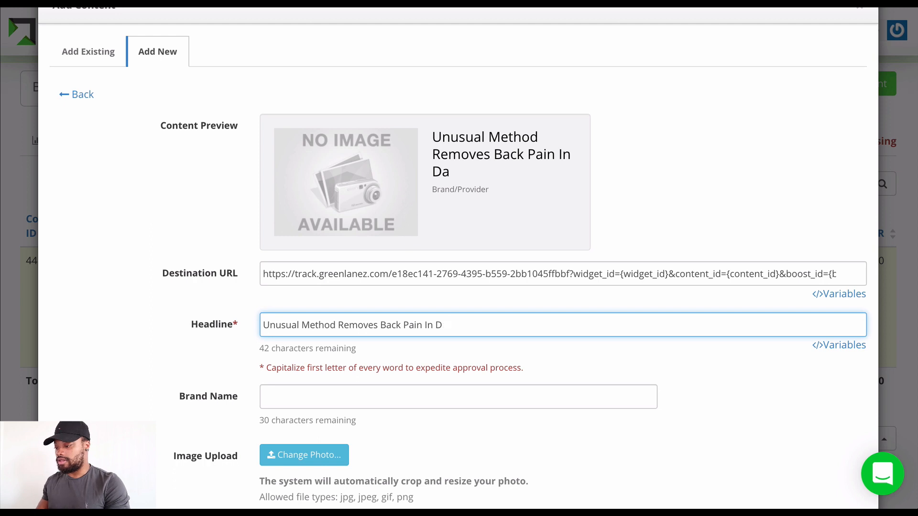
pyautogui.write('M')
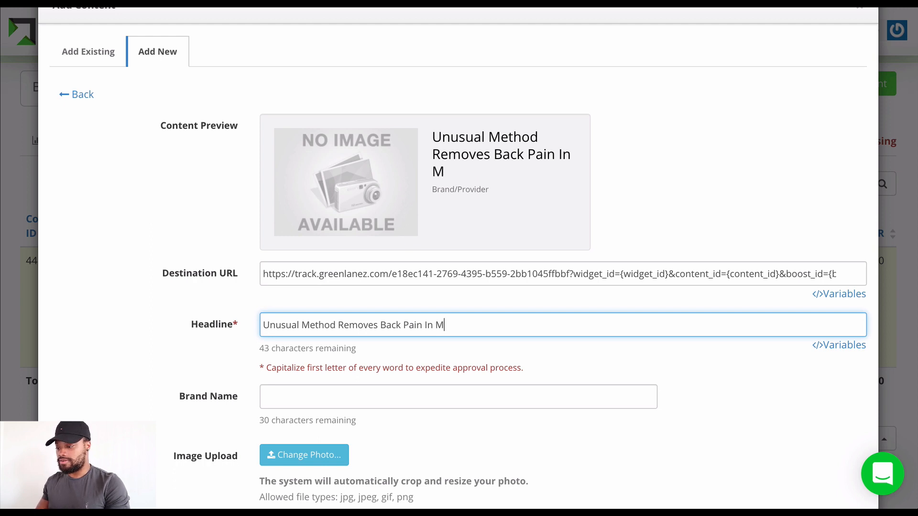
pyautogui.press('BackSpace')
pyautogui.press('BackSpace')
pyautogui.write('stantly')
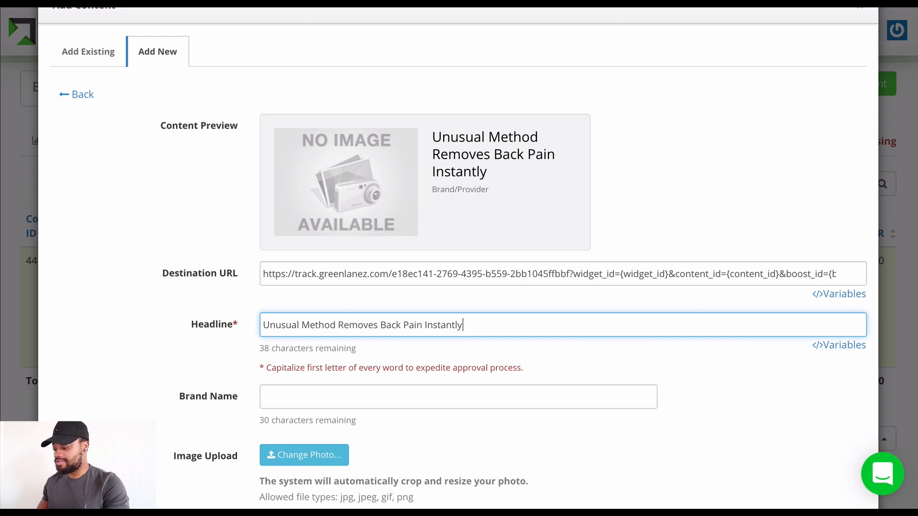
pyautogui.write(' [')
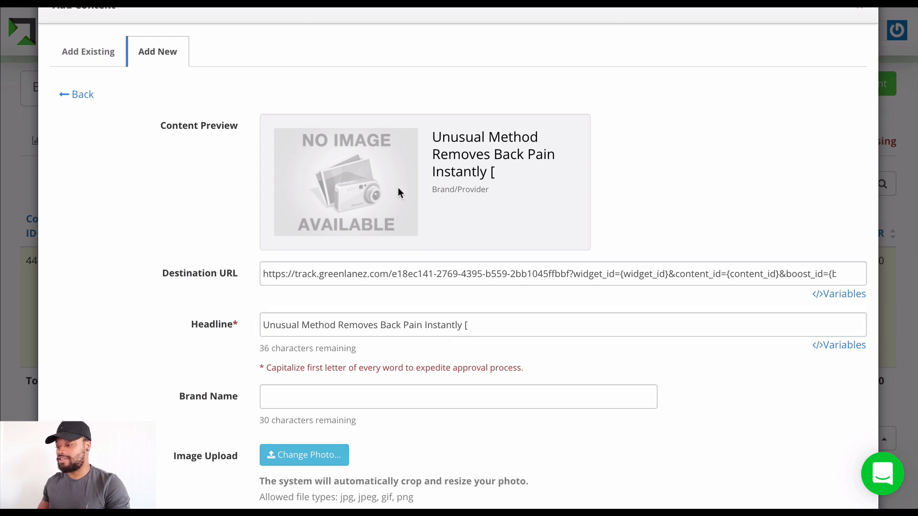
# - Finish the headline as '[Chiropractors Shocked]', after trying Stunned, Annoyed and Angry, then select it
pyautogui.click(488, 323)
pyautogui.write('chir')
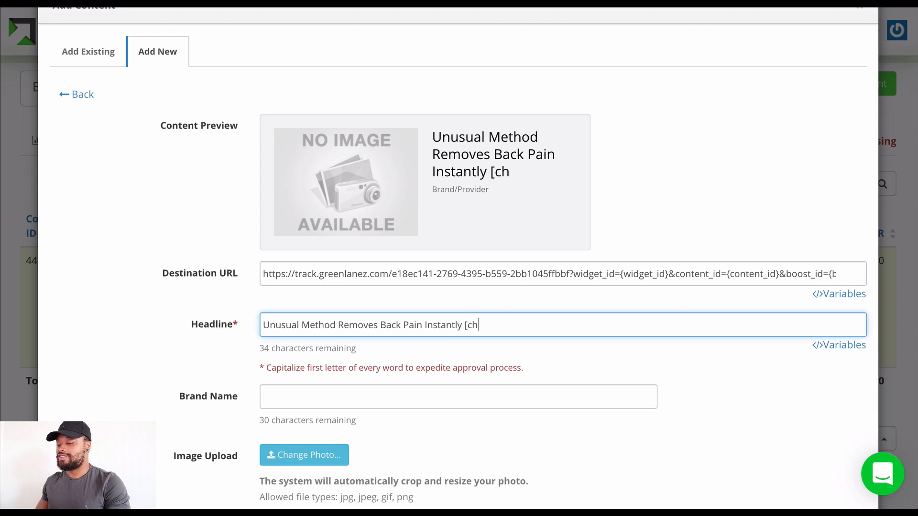
pyautogui.press('BackSpace')
pyautogui.press('BackSpace')
pyautogui.press('BackSpace')
pyautogui.press('BackSpace')
pyautogui.write('Chr')
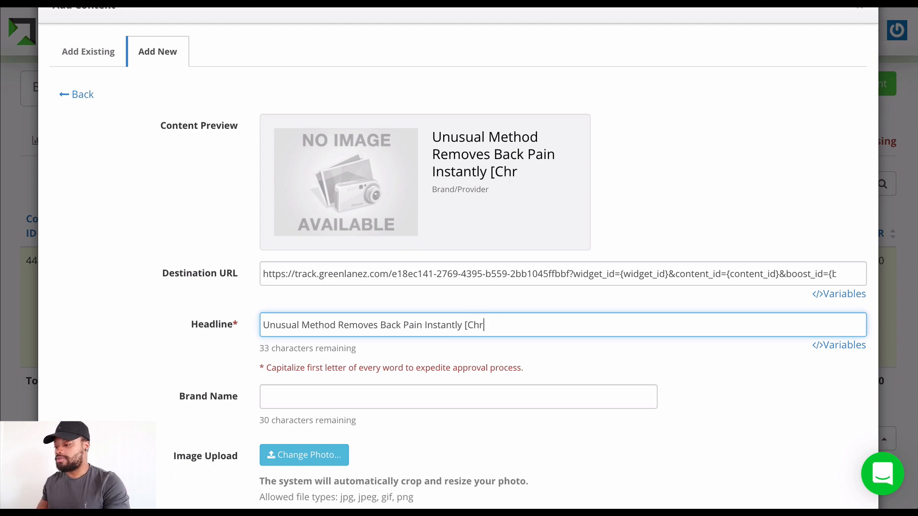
pyautogui.press('BackSpace')
pyautogui.write('iropr')
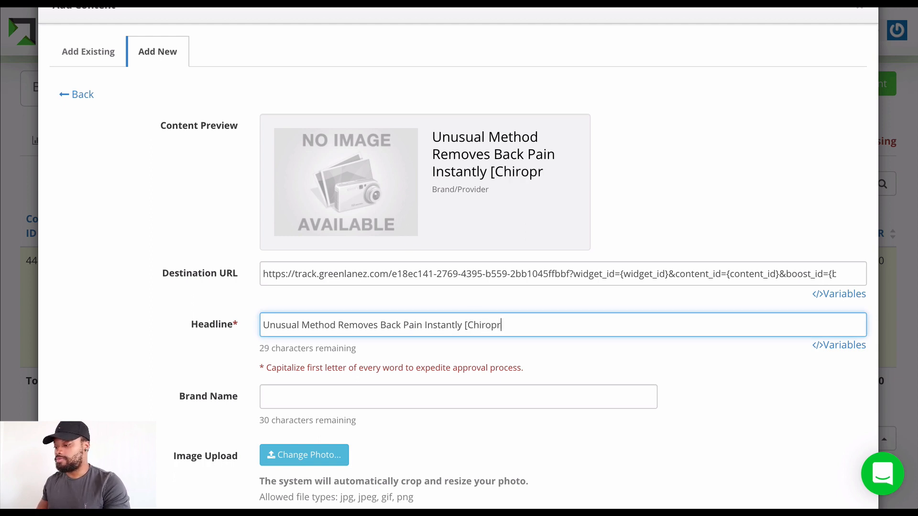
pyautogui.write('actors')
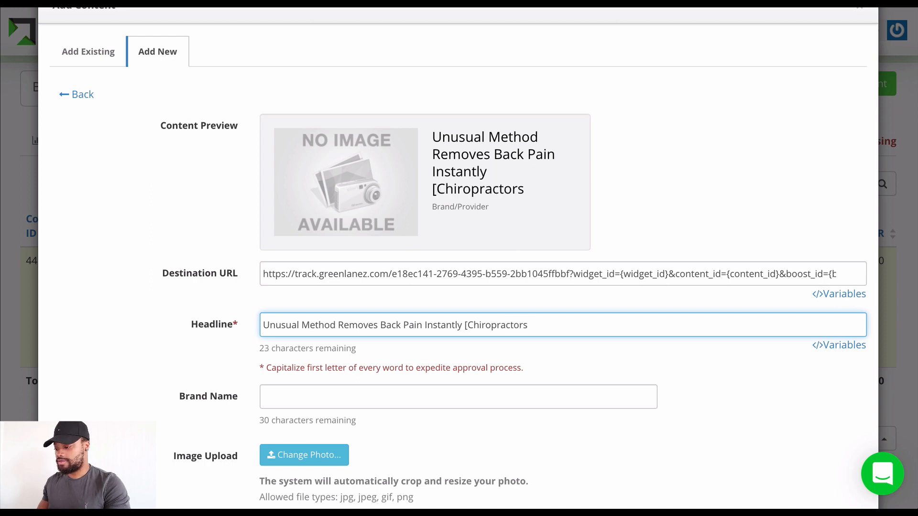
pyautogui.write(' Stunned')
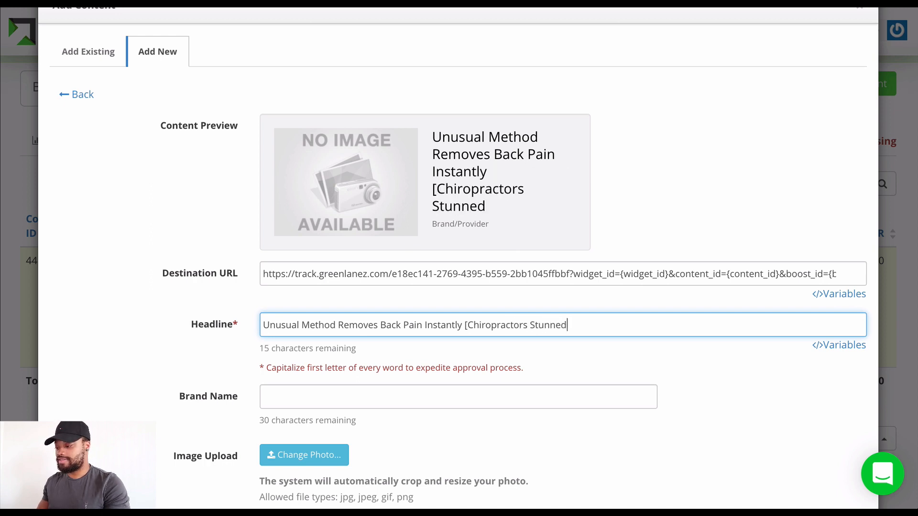
pyautogui.write(']')
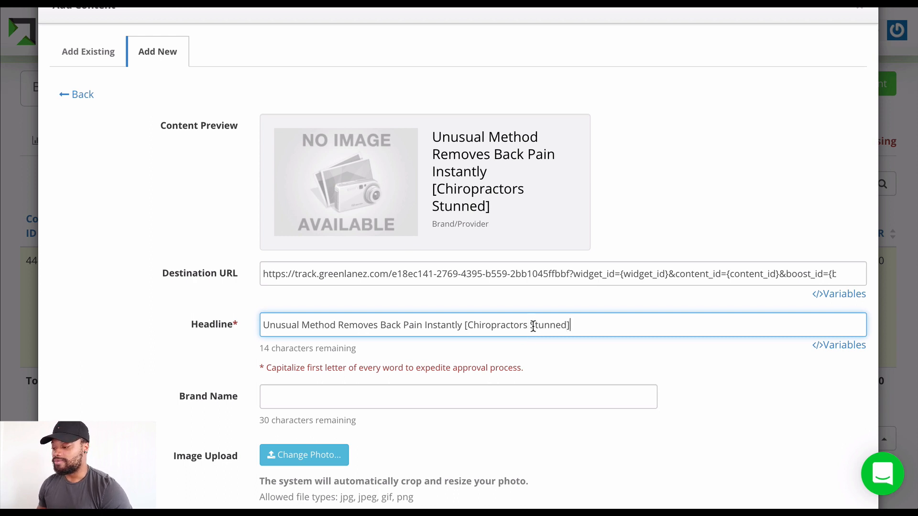
pyautogui.moveTo(529, 326); pyautogui.dragTo(568, 324)
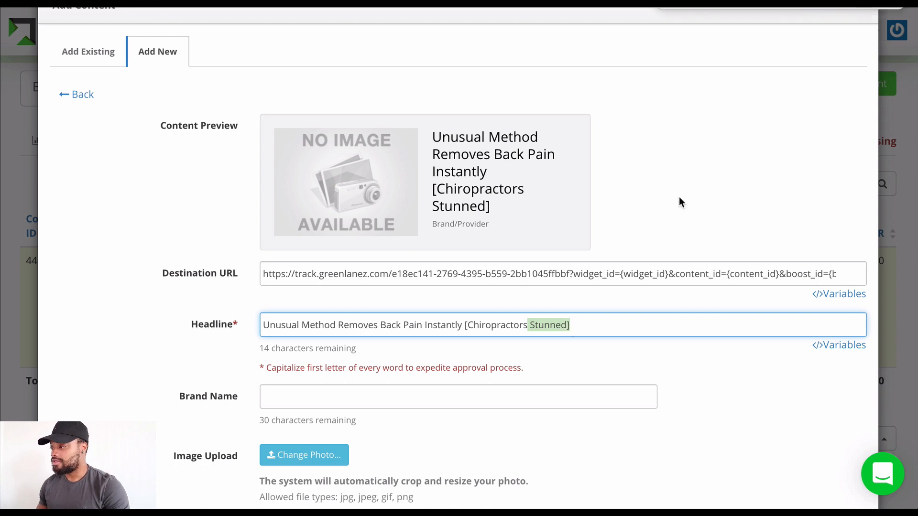
pyautogui.press('BackSpace')
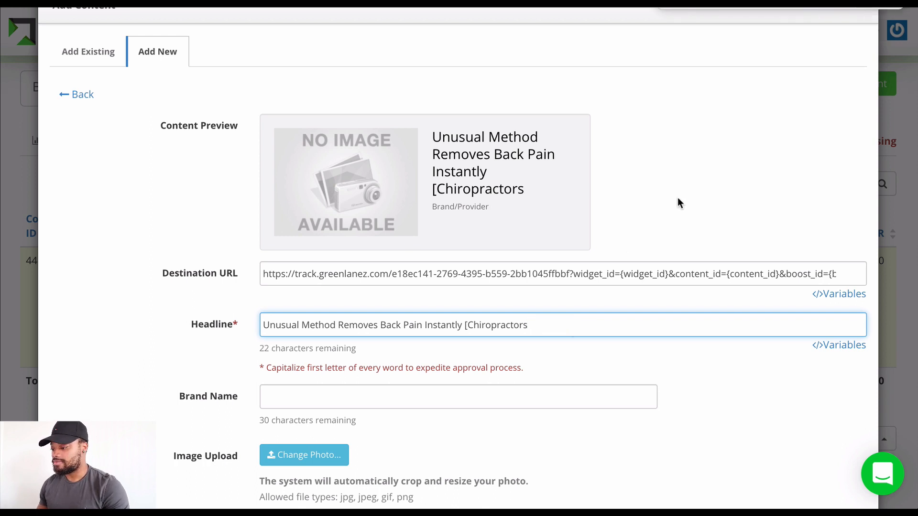
pyautogui.press('XF86AudioMute')
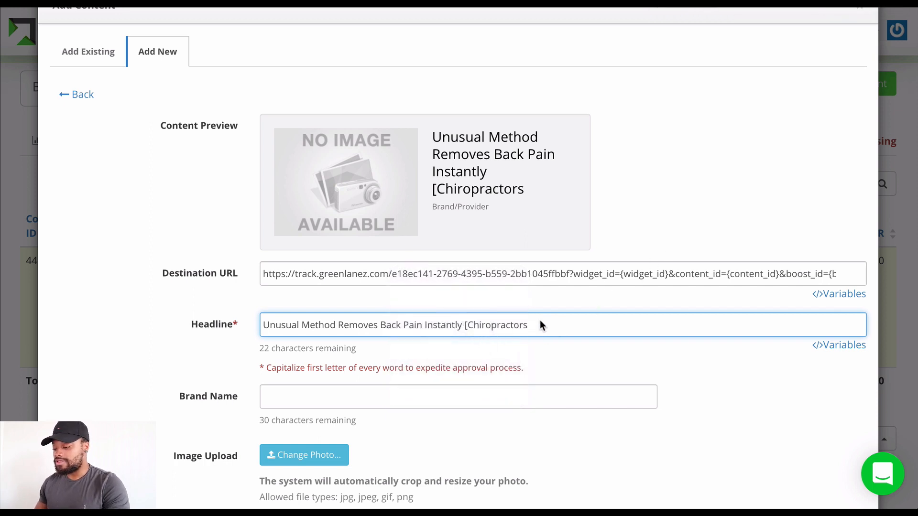
pyautogui.write('U')
pyautogui.press('BackSpace')
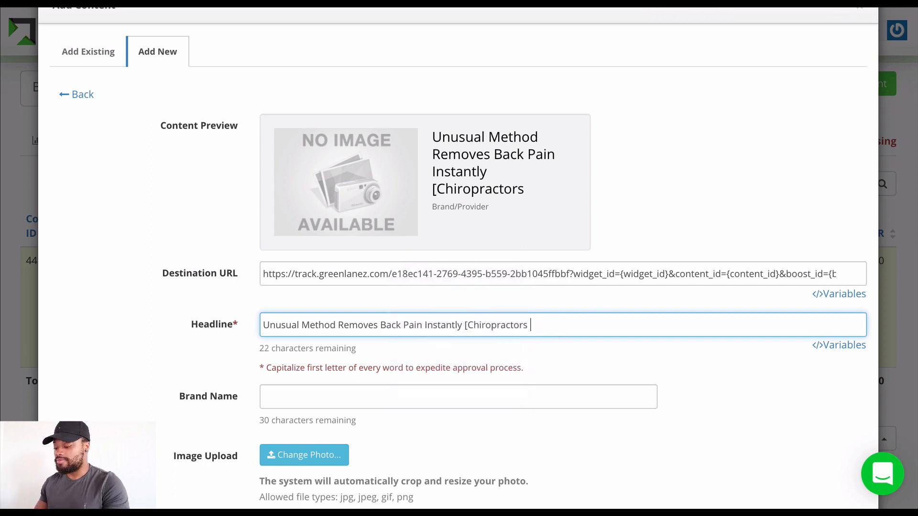
pyautogui.write('Annoyed')
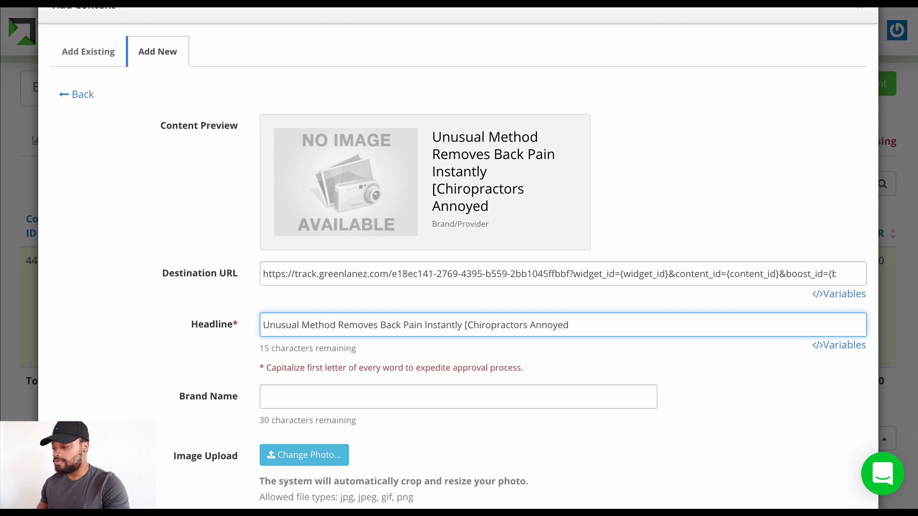
pyautogui.press('BackSpace')
pyautogui.press('BackSpace')
pyautogui.press('BackSpace')
pyautogui.press('BackSpace')
pyautogui.press('BackSpace')
pyautogui.press('BackSpace')
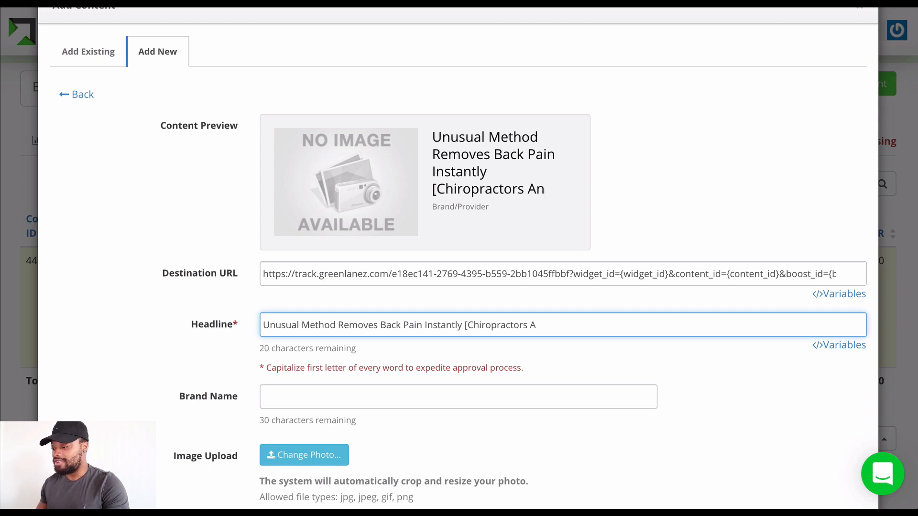
pyautogui.press('BackSpace')
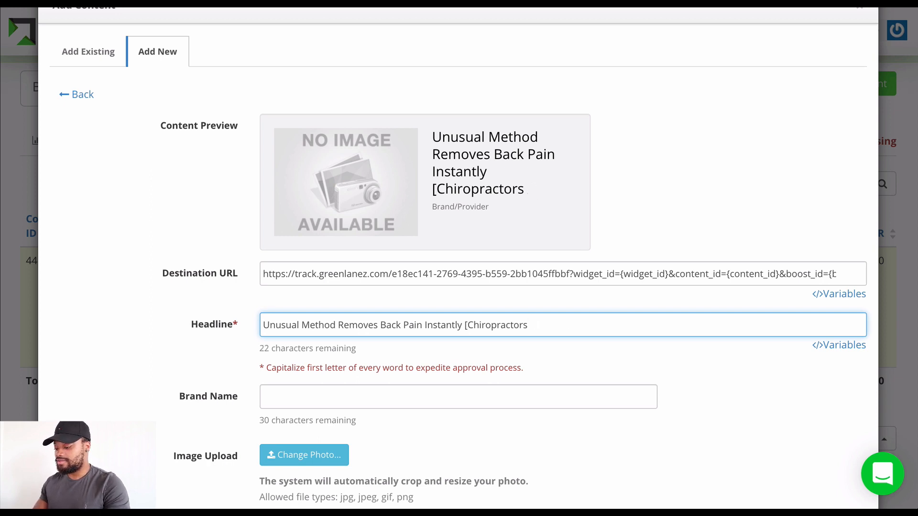
pyautogui.write('Angr')
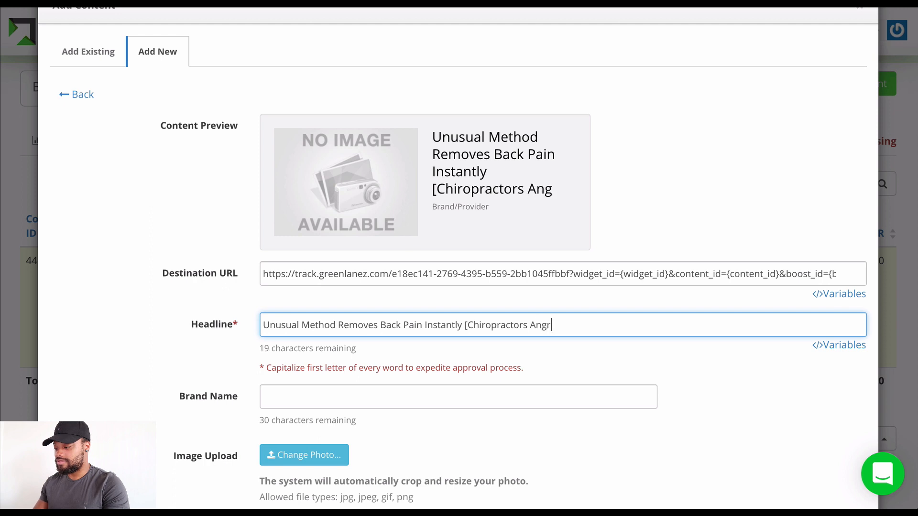
pyautogui.write('y')
pyautogui.press('BackSpace')
pyautogui.press('BackSpace')
pyautogui.press('BackSpace')
pyautogui.press('BackSpace')
pyautogui.press('BackSpace')
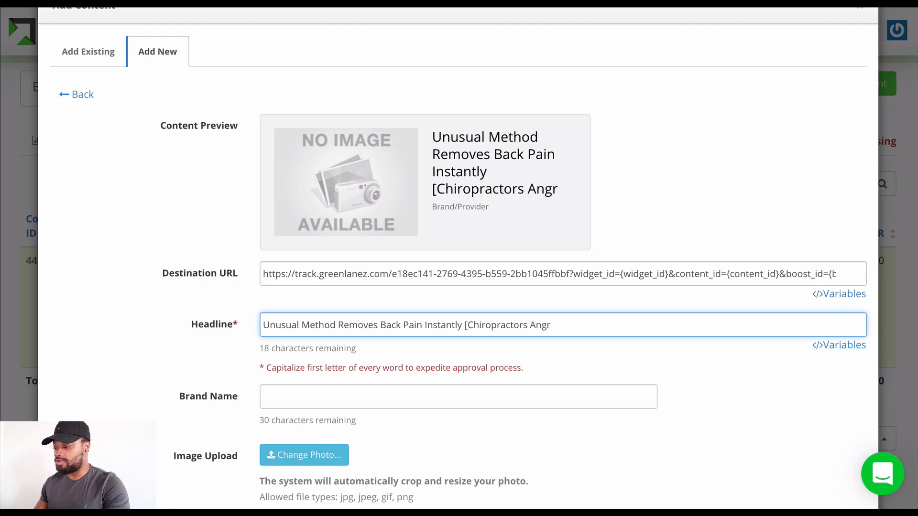
pyautogui.write('Shock')
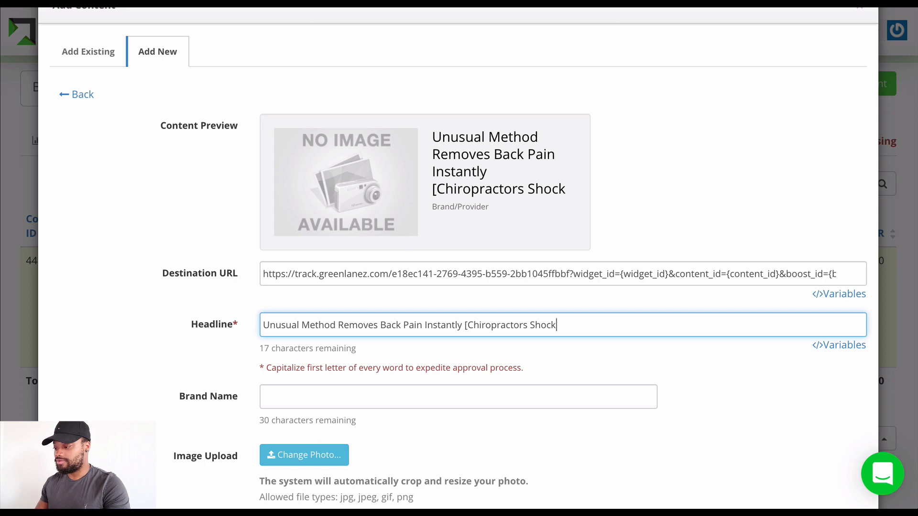
pyautogui.write('ed]')
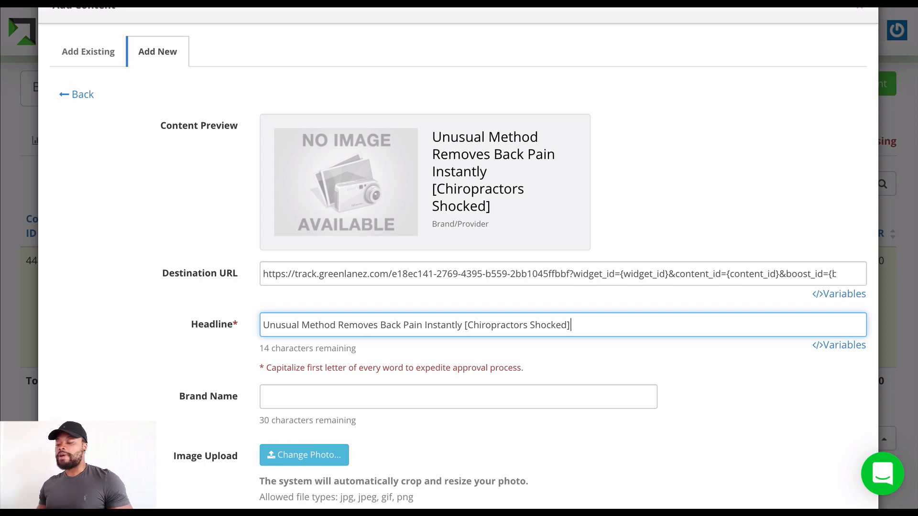
pyautogui.tripleClick(546, 319)
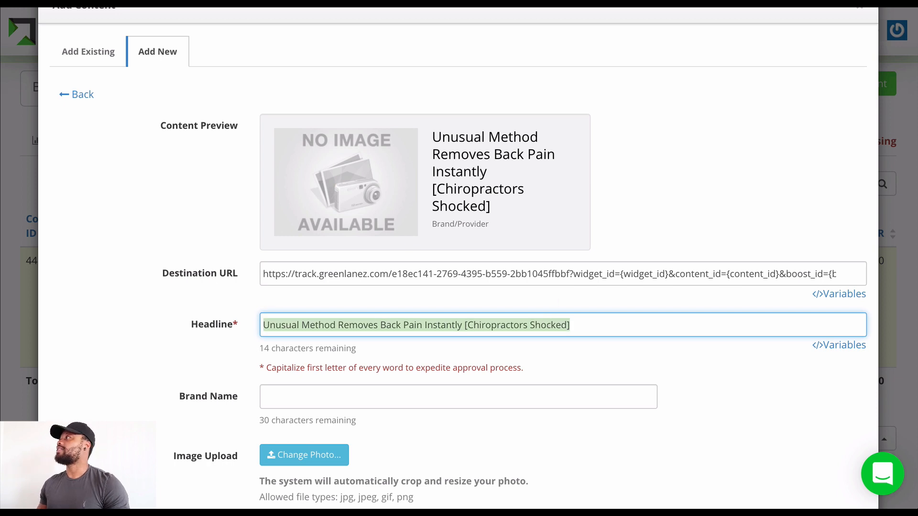
pyautogui.press('super+Tab')
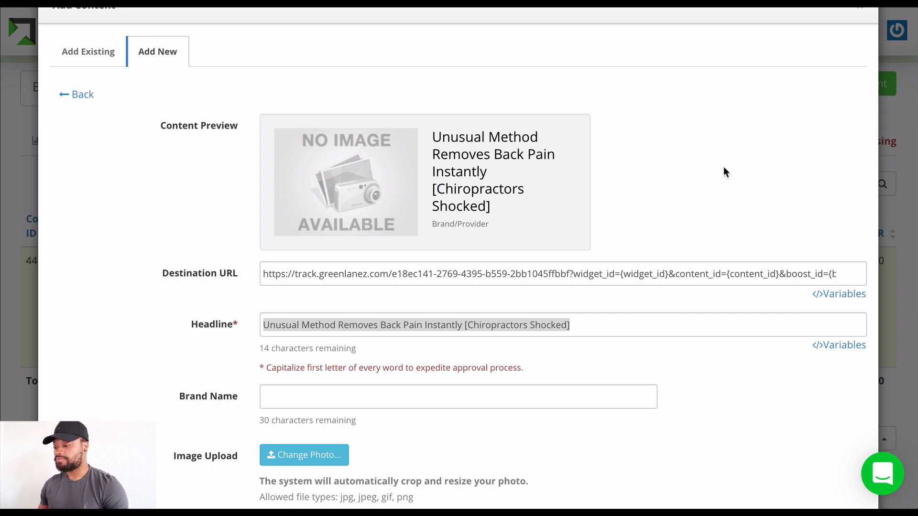
# - Enter 'Health Zone' as the ad's brand name
pyautogui.click(532, 399)
pyautogui.write('Healthy')
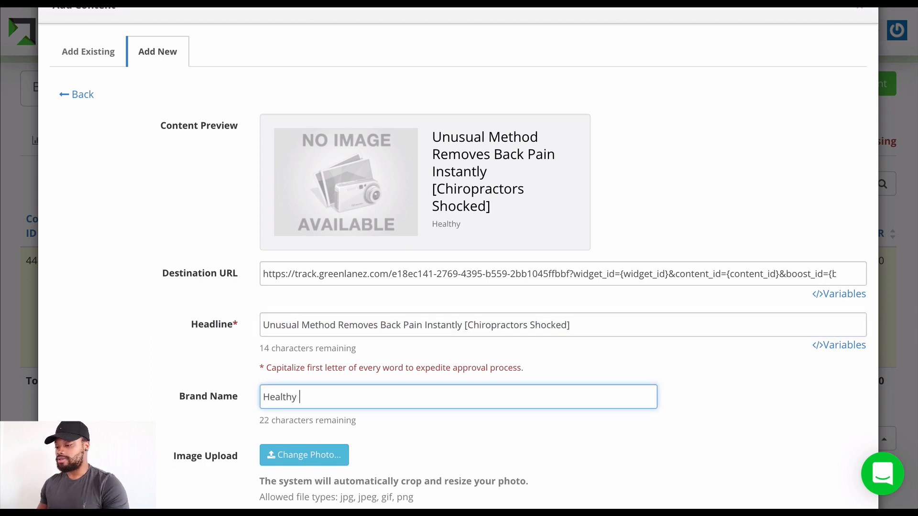
pyautogui.press('BackSpace')
pyautogui.write('Zone')
pyautogui.scroll(-2, 502, 414)
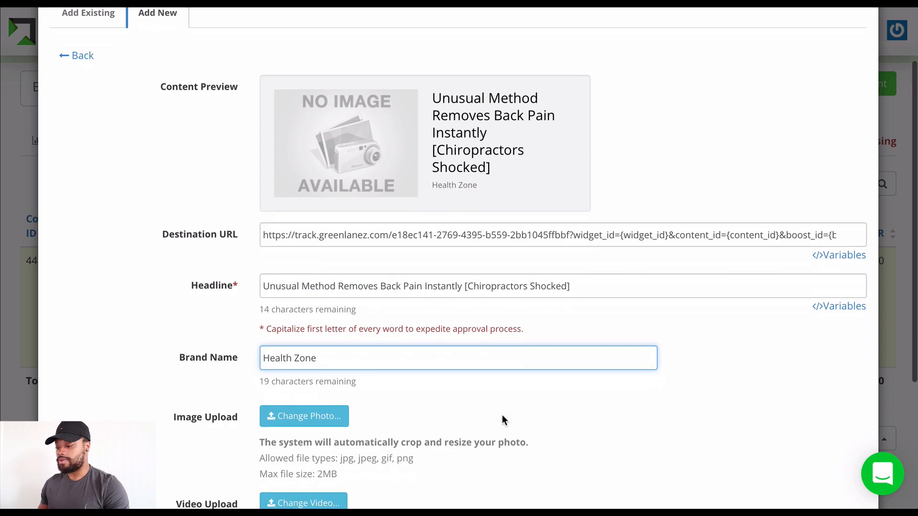
# - Compare several New Images and upload '1200x627-native ads-format (10).png' as the ad photo
pyautogui.click(311, 400)
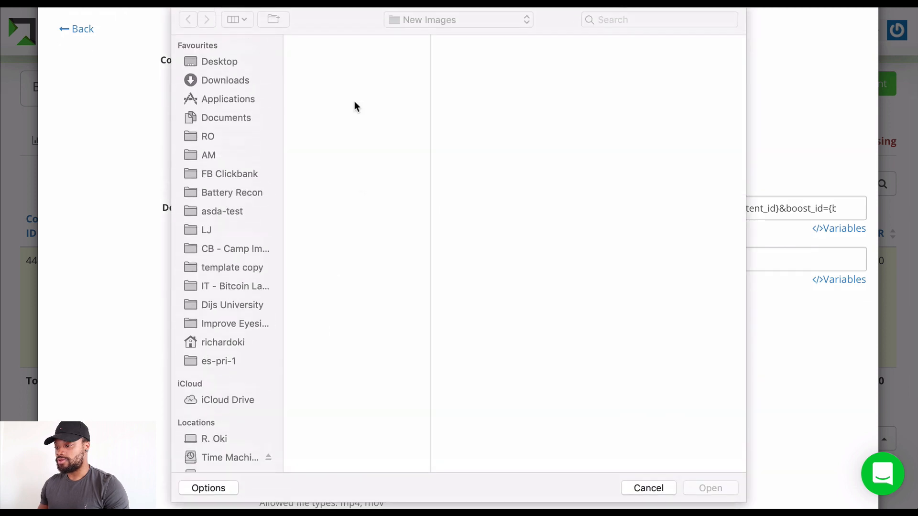
pyautogui.click(359, 73)
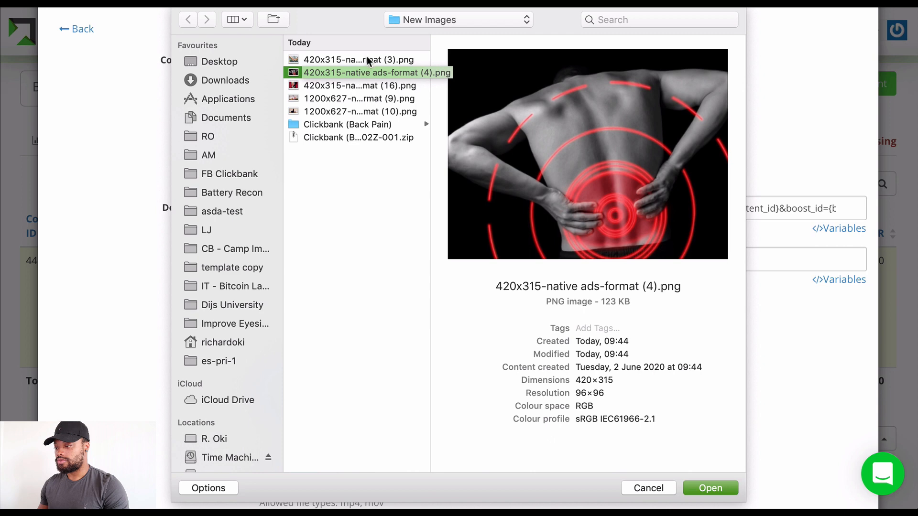
pyautogui.click(367, 60)
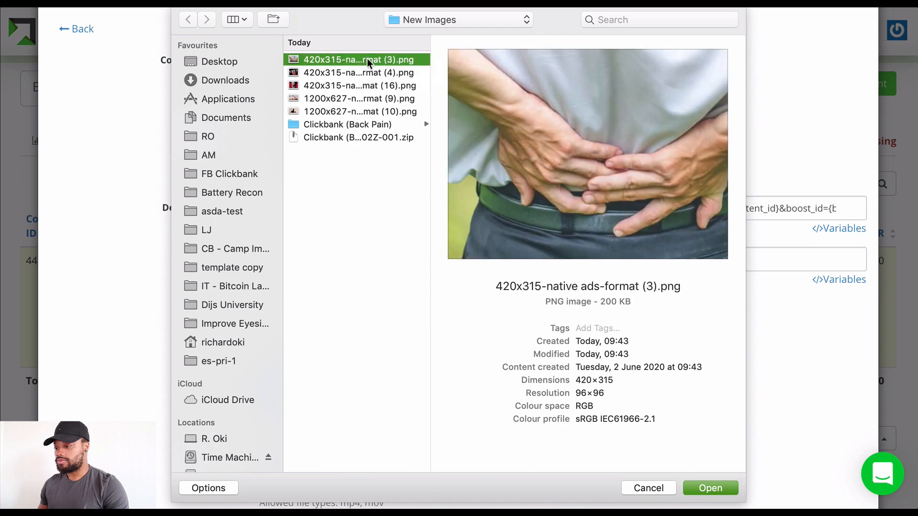
pyautogui.click(353, 71)
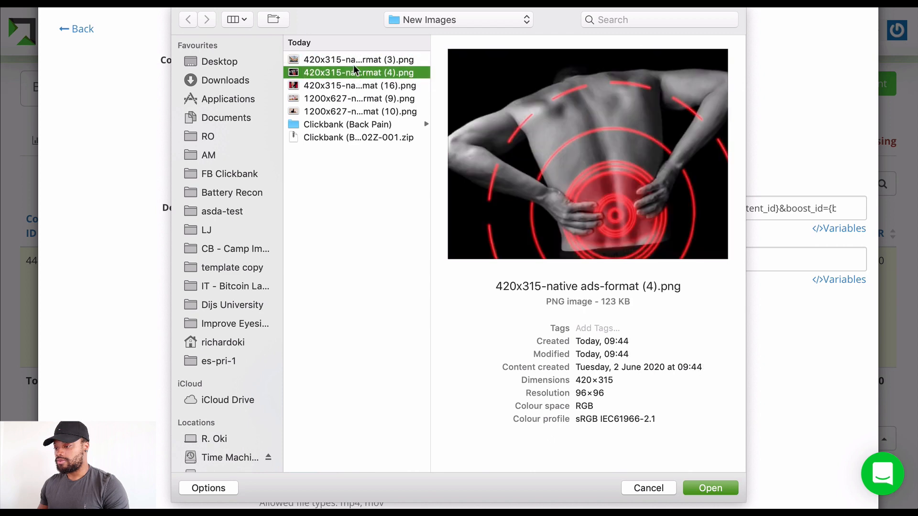
pyautogui.click(353, 60)
pyautogui.click(359, 84)
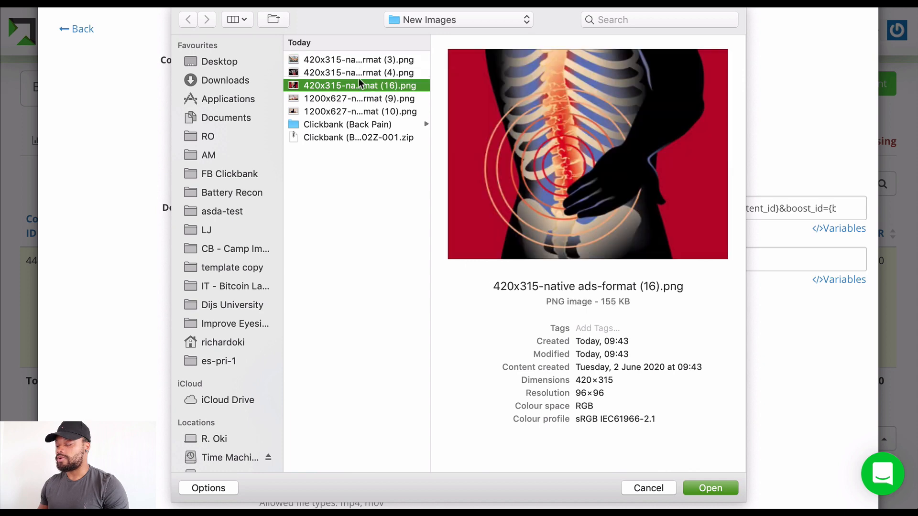
pyautogui.click(364, 73)
pyautogui.click(365, 100)
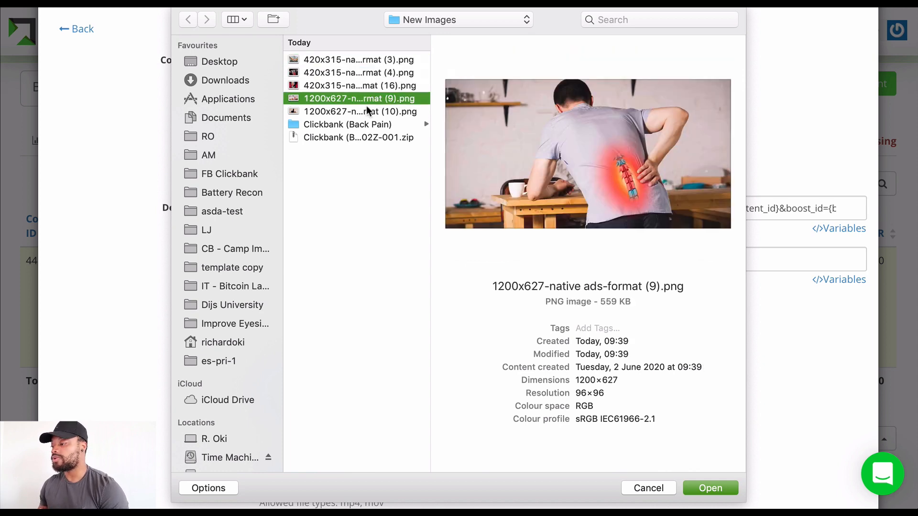
pyautogui.click(366, 107)
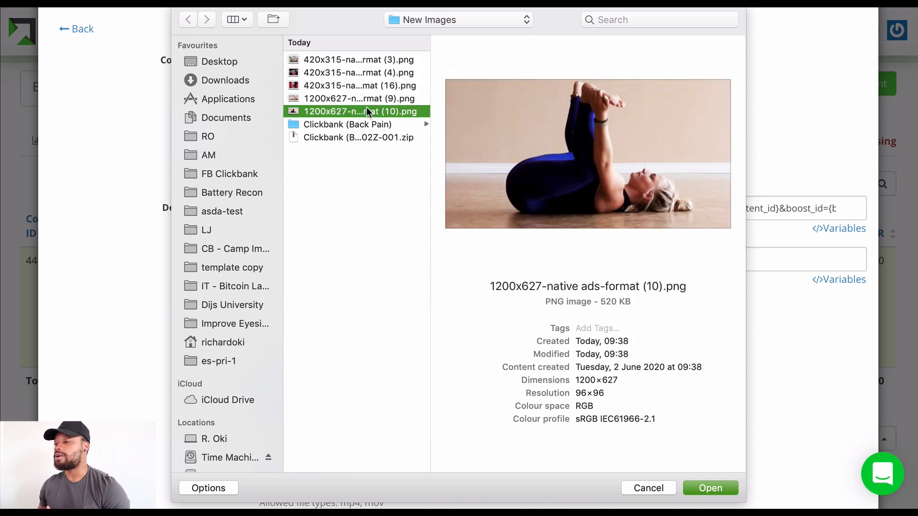
pyautogui.doubleClick(366, 110)
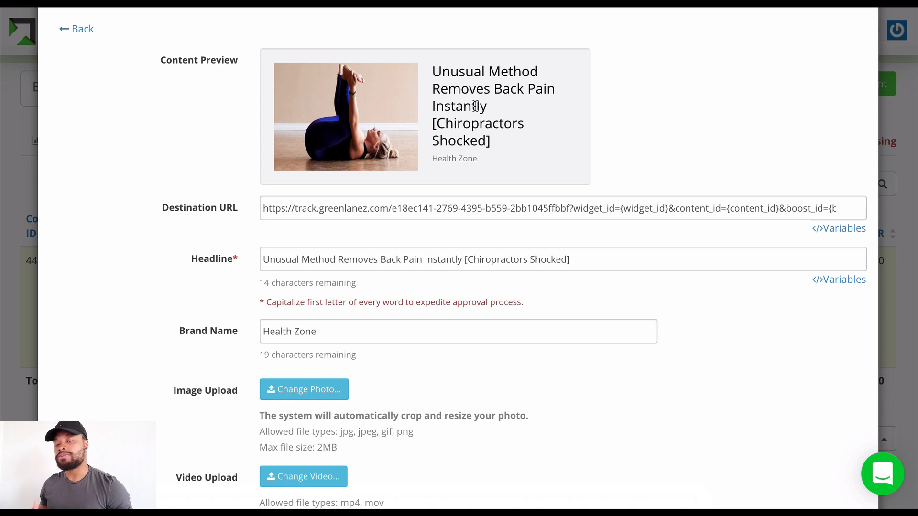
# - Submit the 'Unusual Method Removes Back Pain Instantly' ad from the bottom of the Add Content form
pyautogui.scroll(-3, 628, 278)
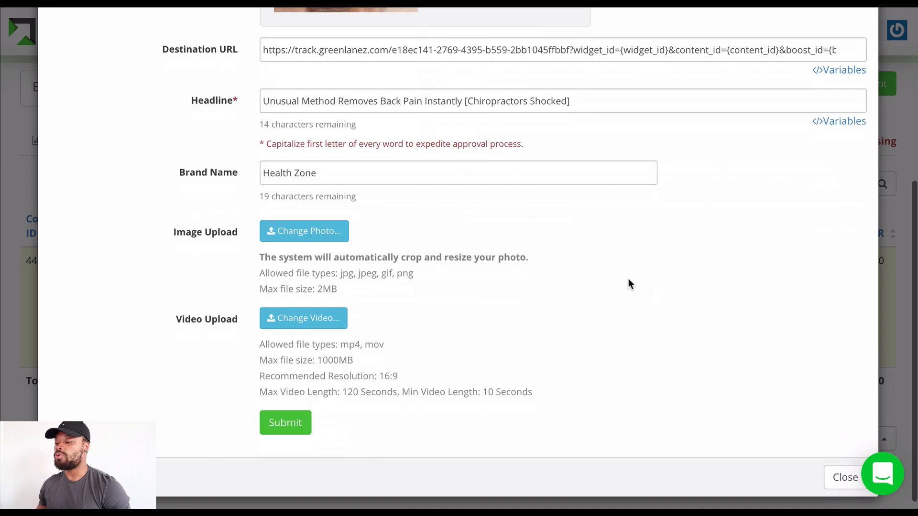
pyautogui.click(286, 416)
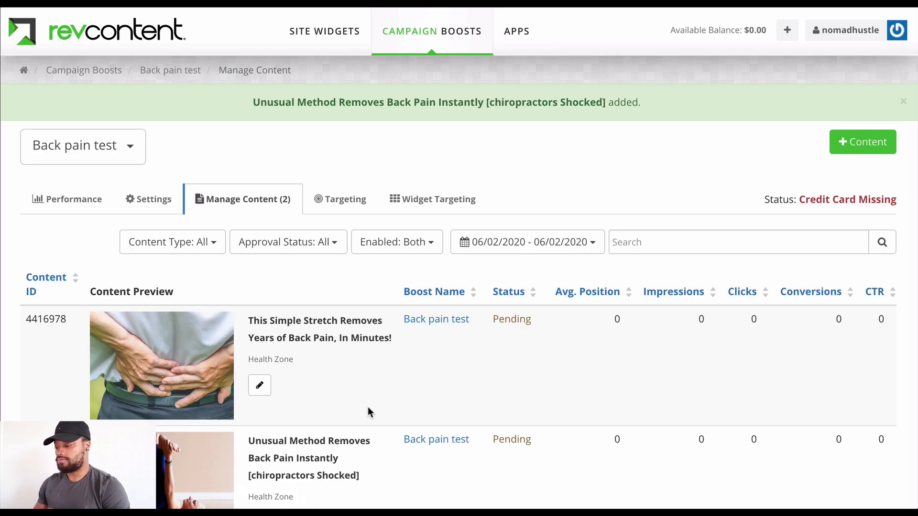
# - Review both pending Back pain test ads, then start adding a third ad with + Content
pyautogui.scroll(-2, 368, 408)
pyautogui.scroll(-2, 368, 407)
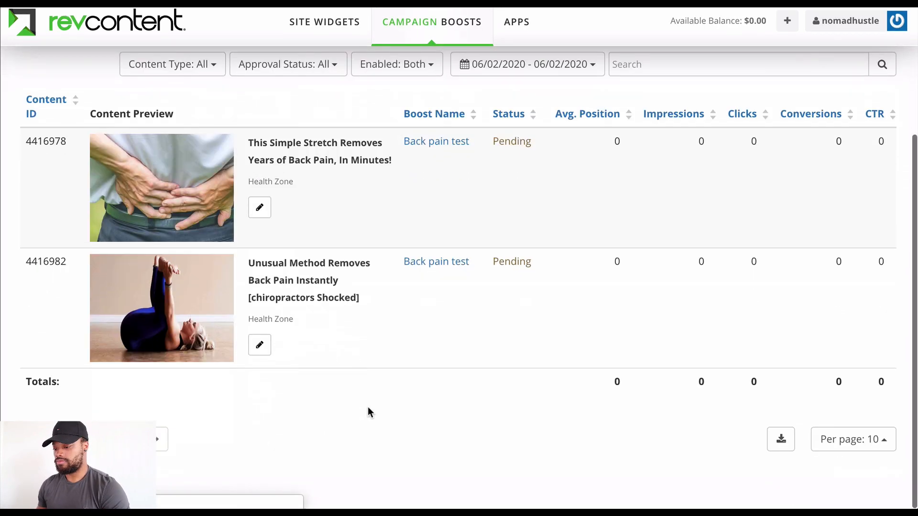
pyautogui.scroll(1, 368, 412)
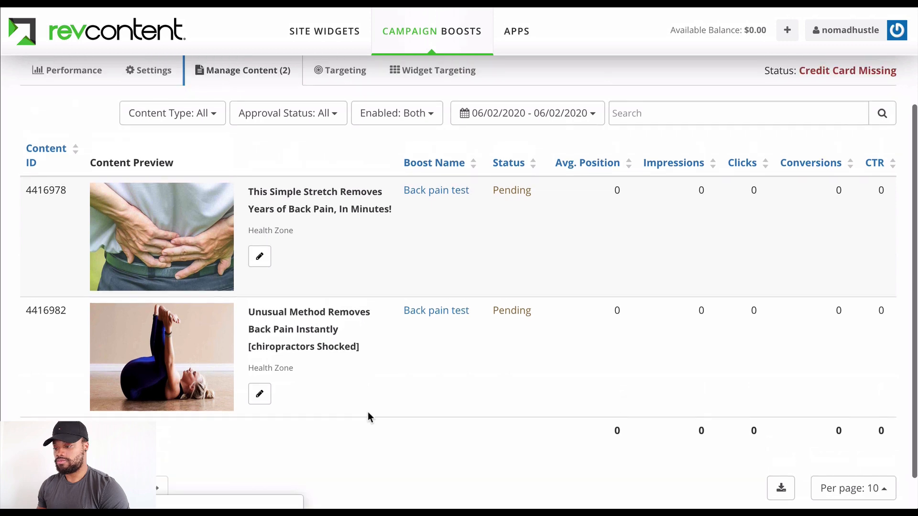
pyautogui.scroll(1, 368, 411)
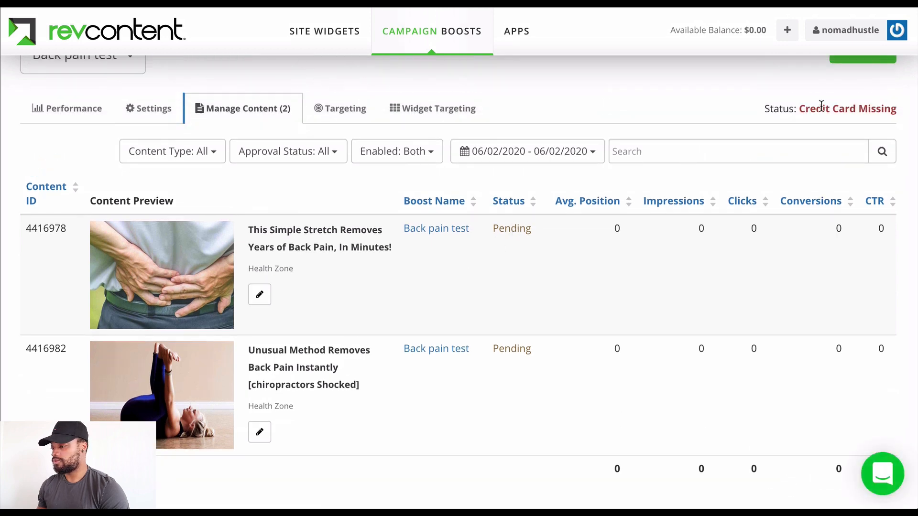
pyautogui.scroll(1, 820, 105)
pyautogui.click(869, 89)
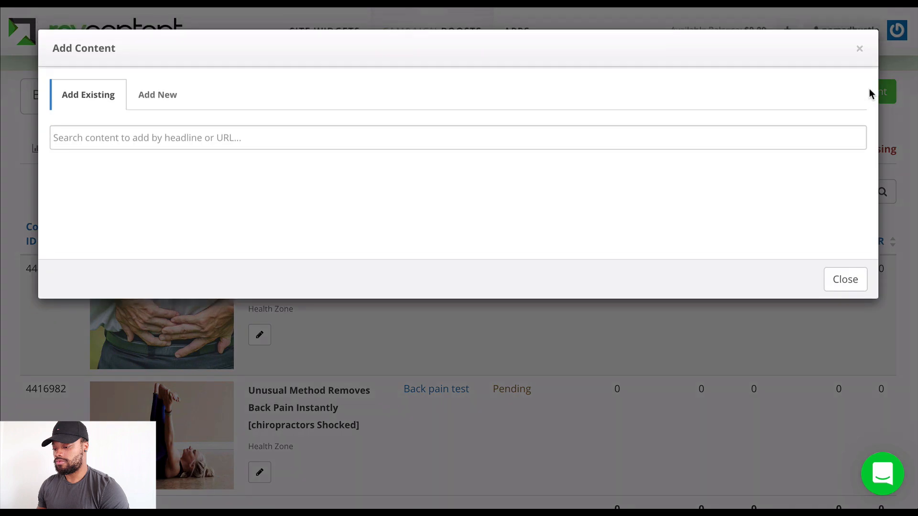
# - Create a new ad using the copied Voluum campaign URL as its destination URL
pyautogui.click(160, 102)
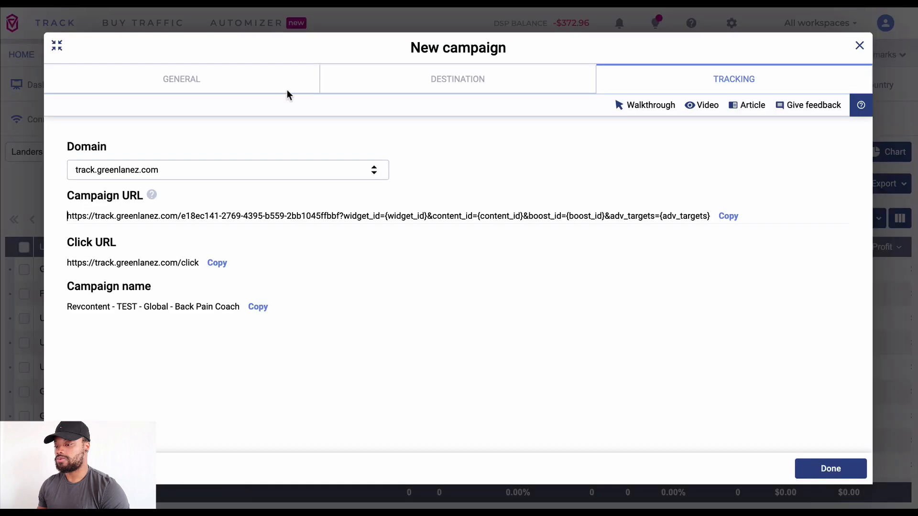
pyautogui.click(729, 217)
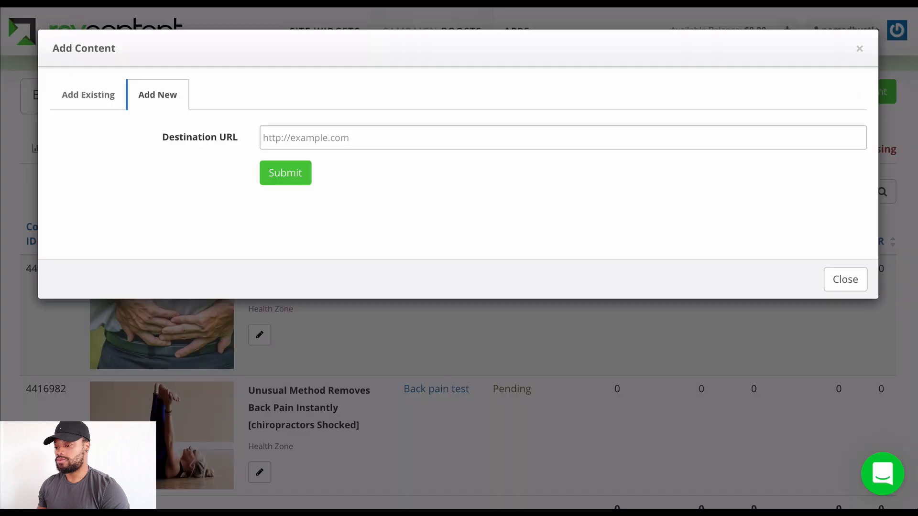
pyautogui.click(405, 141)
pyautogui.hotkey('ctrl', 'v')
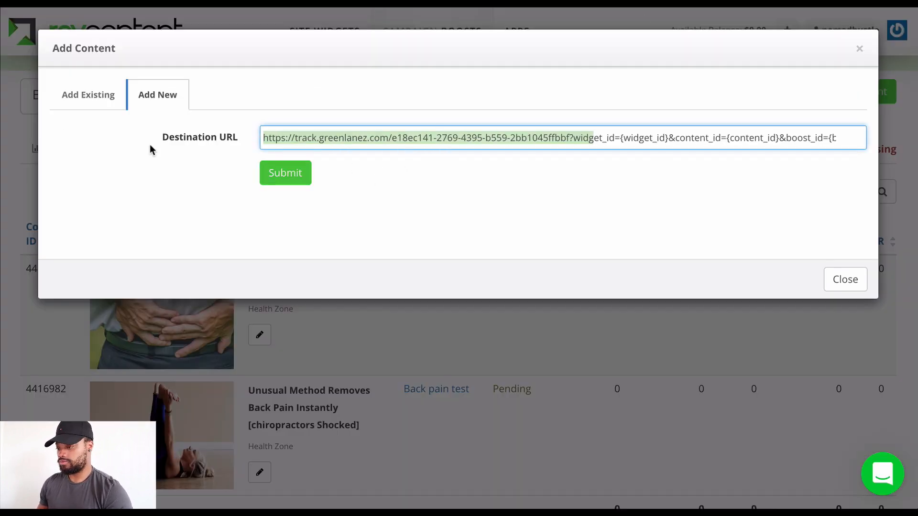
pyautogui.click(274, 175)
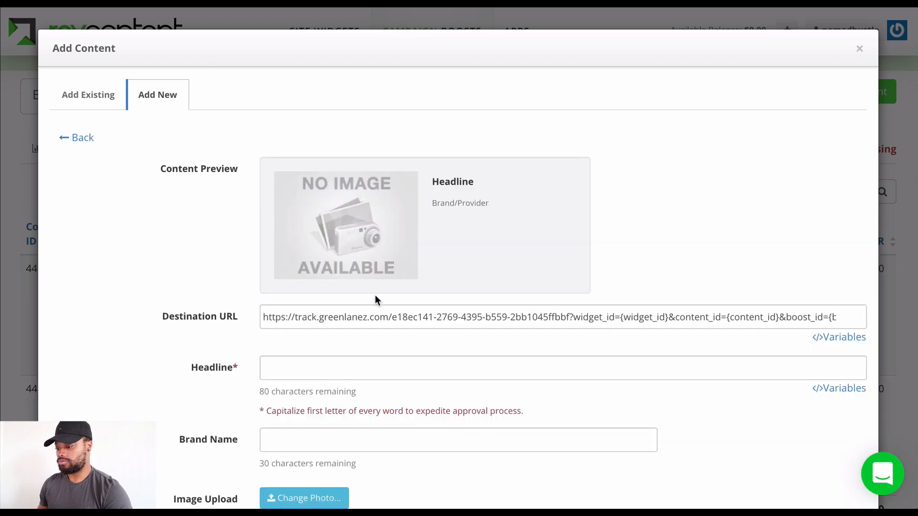
# - Paste the previous headline and replace 'Shocked' with 'Industry Secret'
pyautogui.click(328, 370)
pyautogui.press('super+Tab')
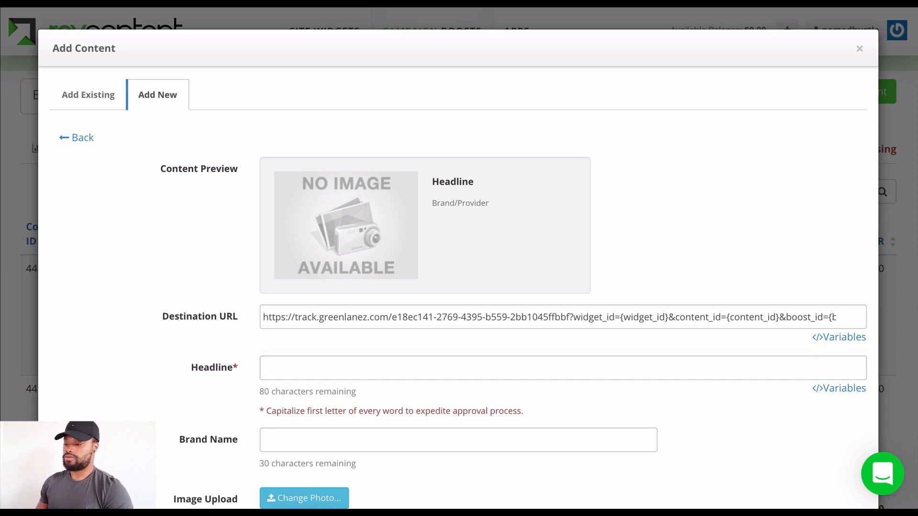
pyautogui.click(518, 362)
pyautogui.hotkey('ctrl', 'v')
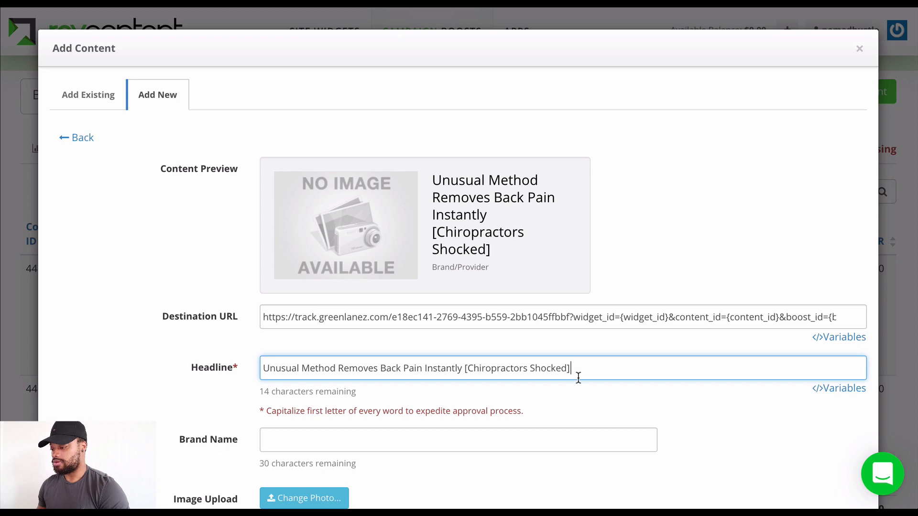
pyautogui.click(468, 368)
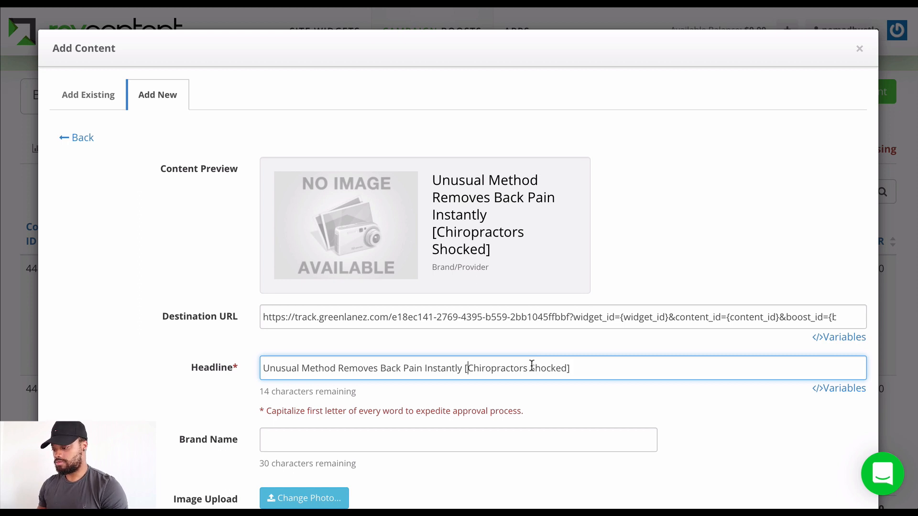
pyautogui.moveTo(530, 364); pyautogui.dragTo(567, 363)
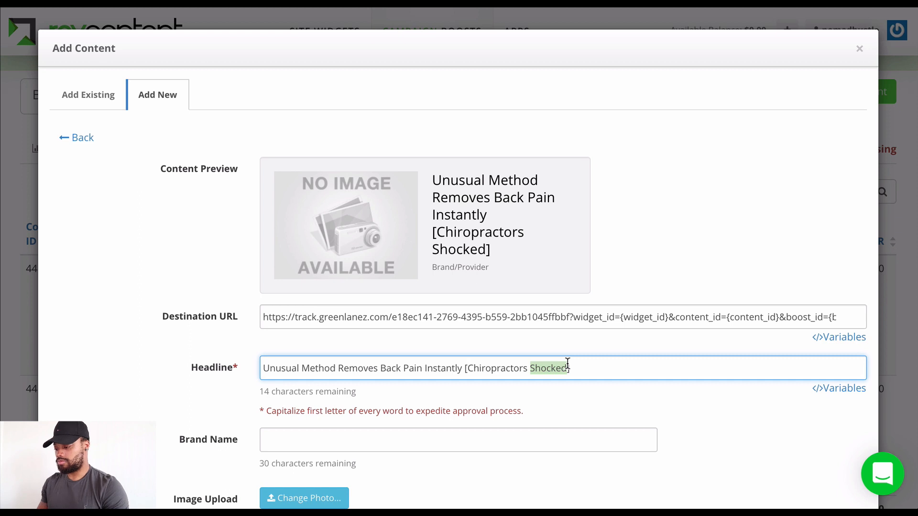
pyautogui.write('Industry')
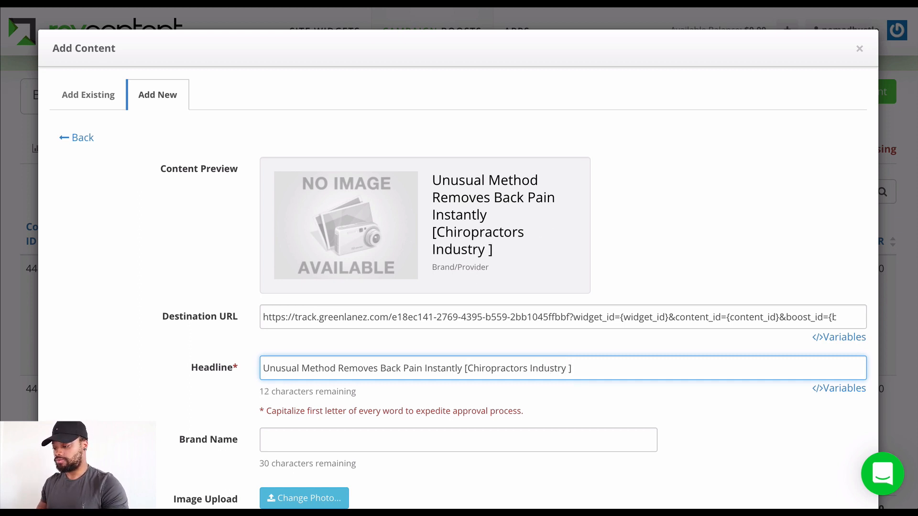
pyautogui.write(' Secret')
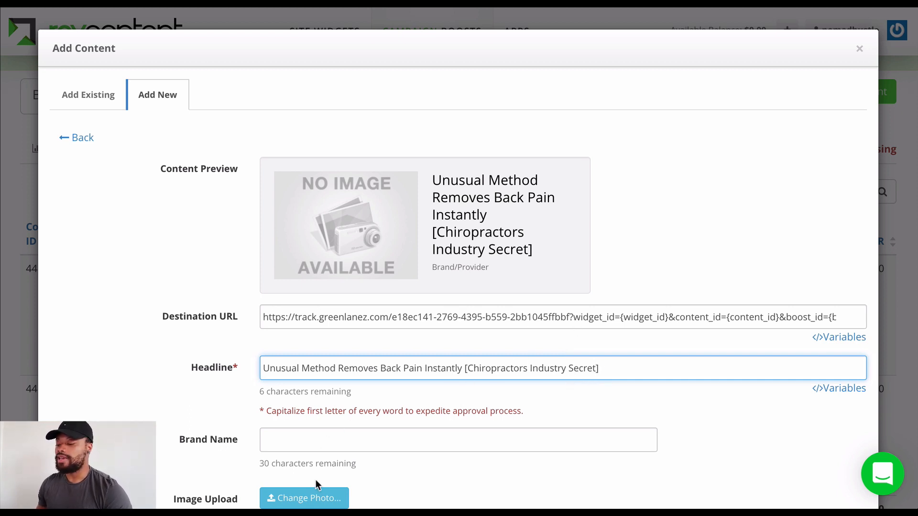
pyautogui.click(316, 496)
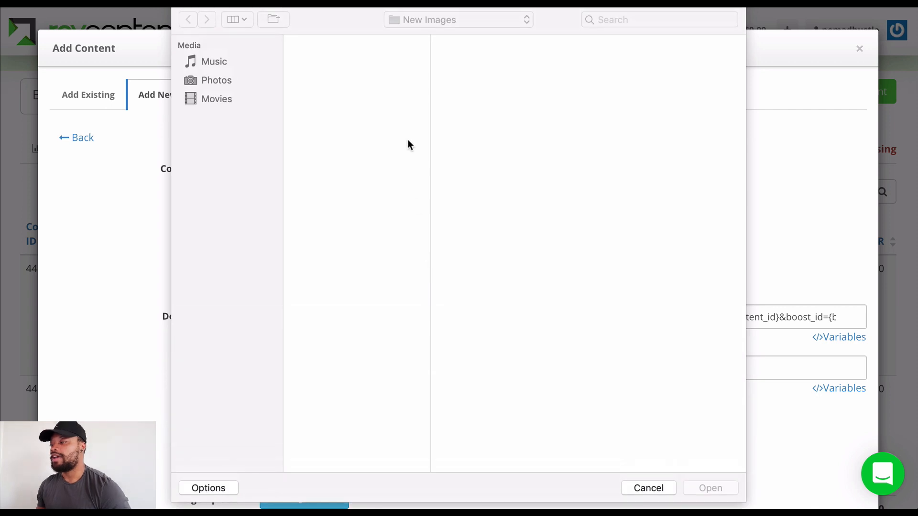
# - Upload '1200x627-native ads-format (9).png' from New Images as the third ad's photo
pyautogui.click(388, 89)
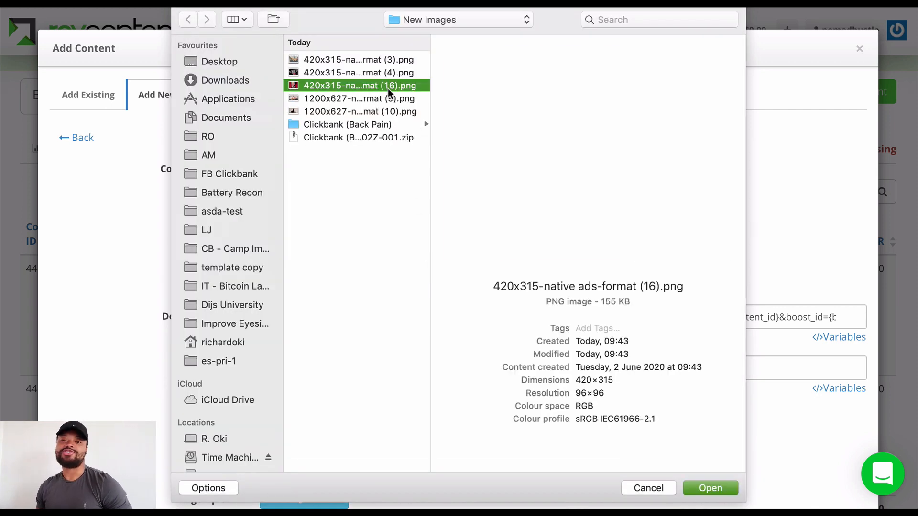
pyautogui.click(378, 100)
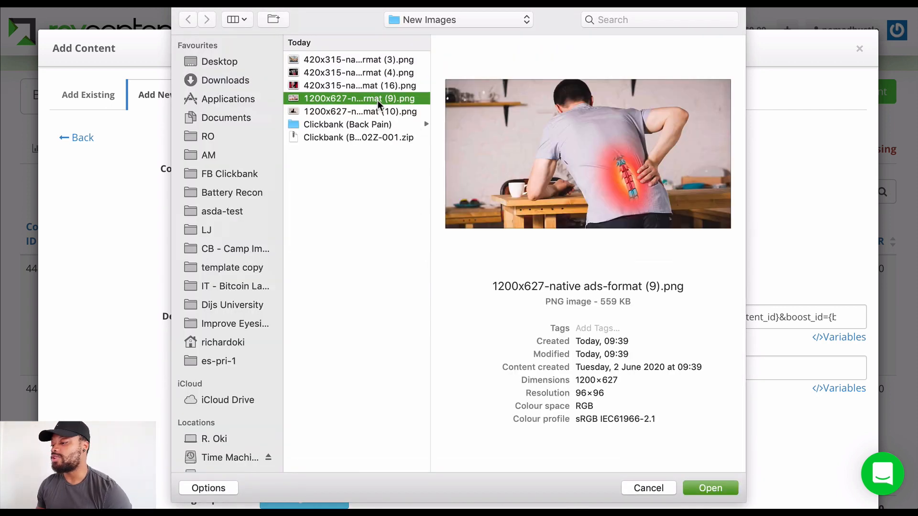
pyautogui.press('Return')
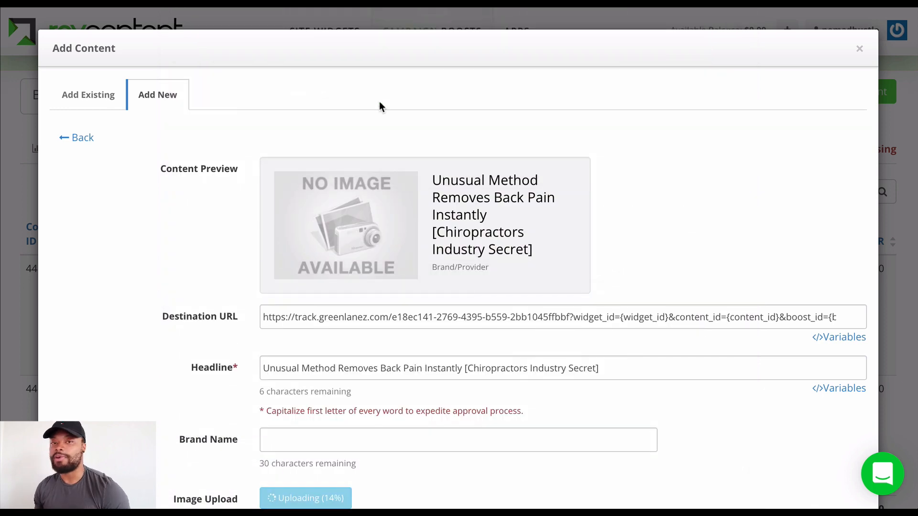